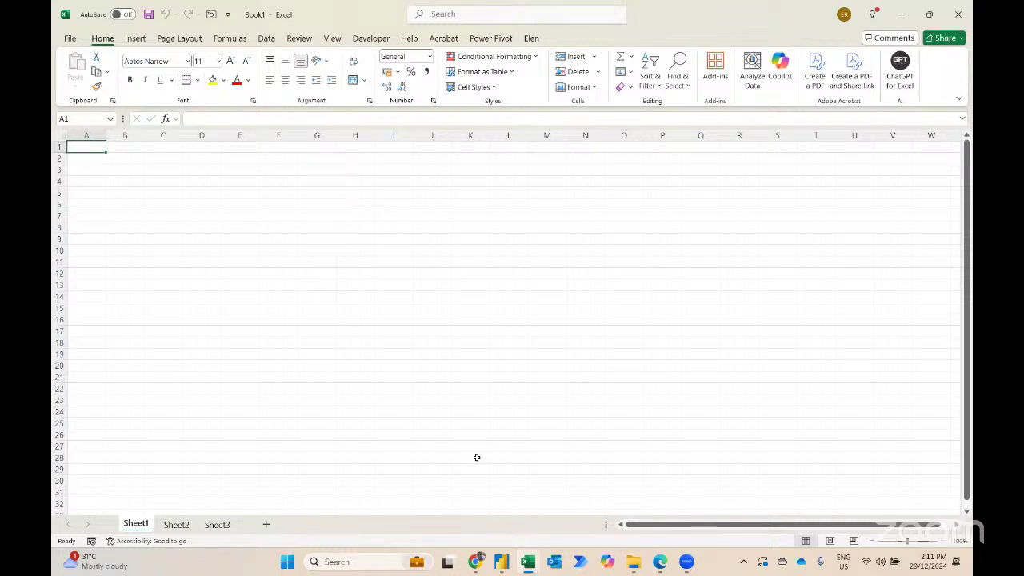
# Open the 001- January 2023 workbook from the Claims folder, review its claims table from the headers to the amounts, and close it.
pyautogui.click(633, 562)
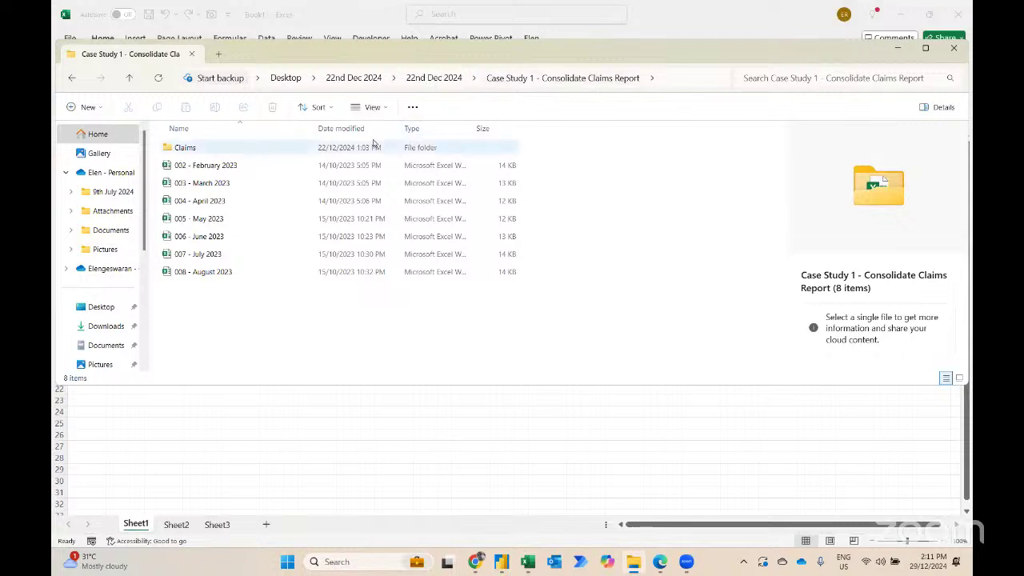
pyautogui.doubleClick(244, 149)
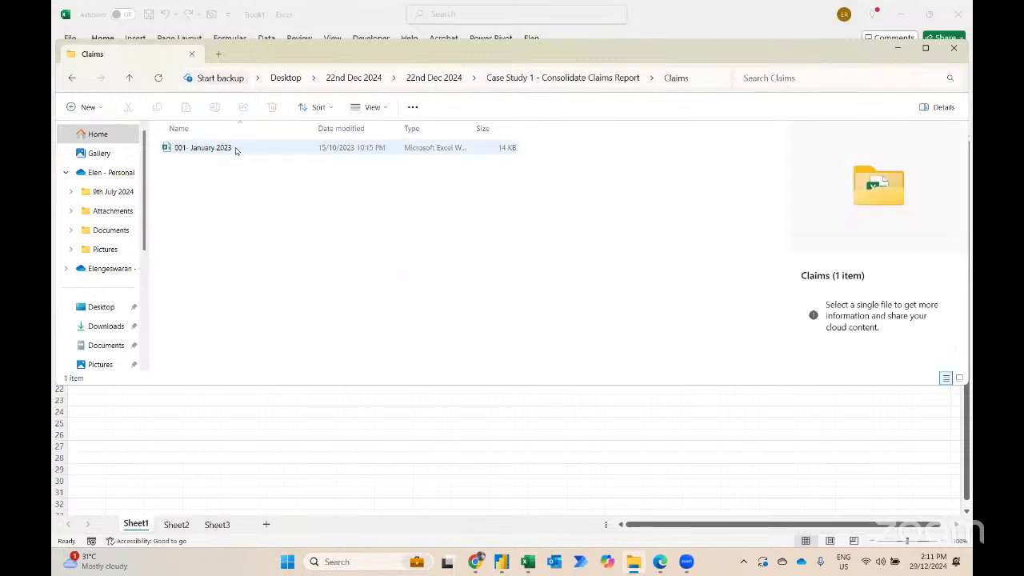
pyautogui.click(233, 149)
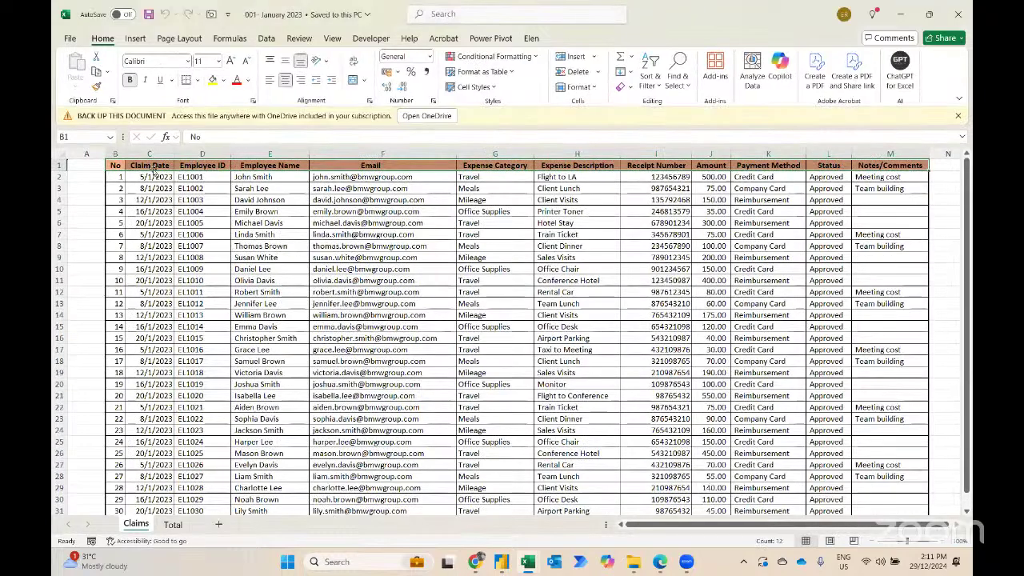
pyautogui.click(112, 174)
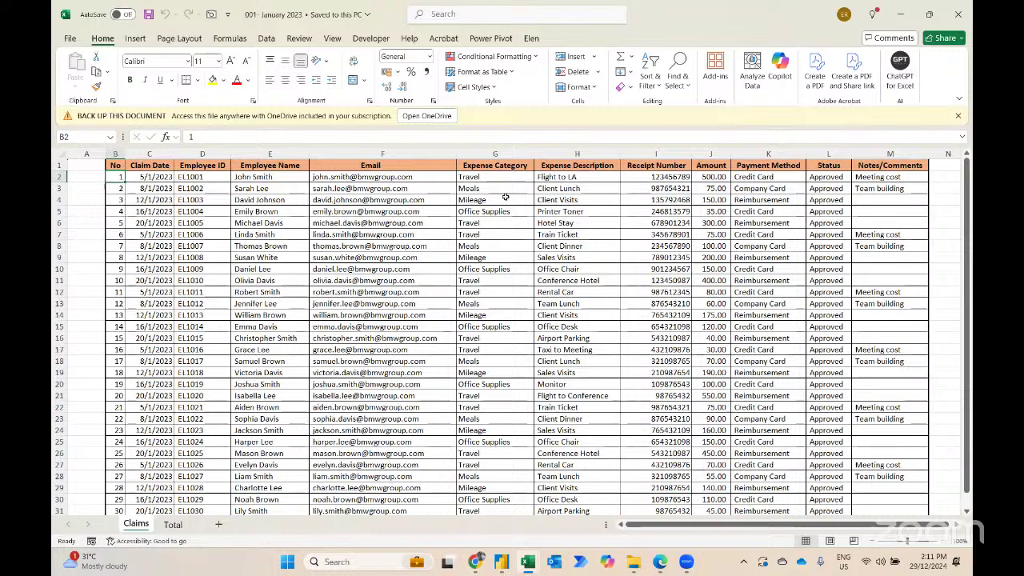
pyautogui.click(708, 453)
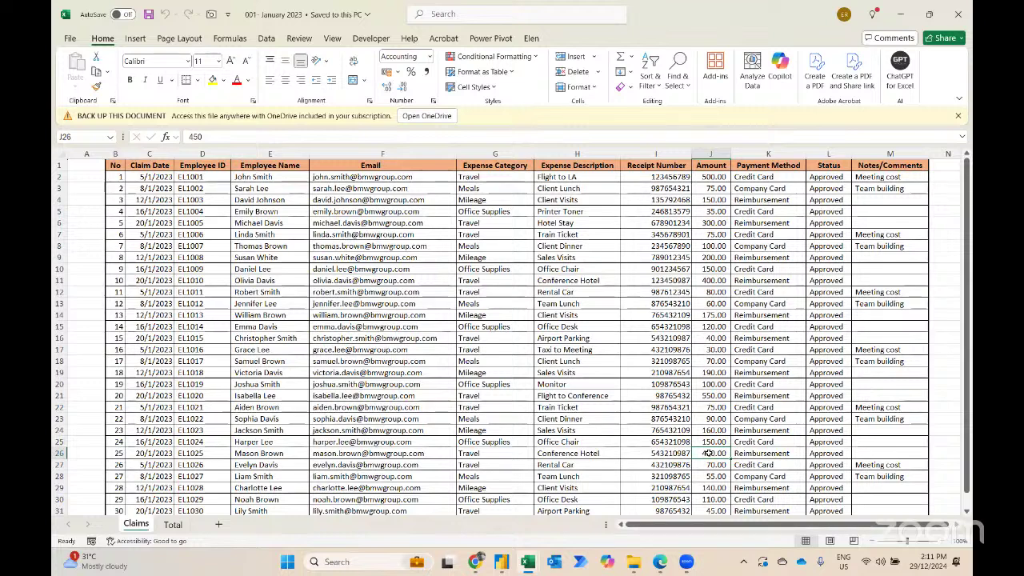
pyautogui.click(958, 13)
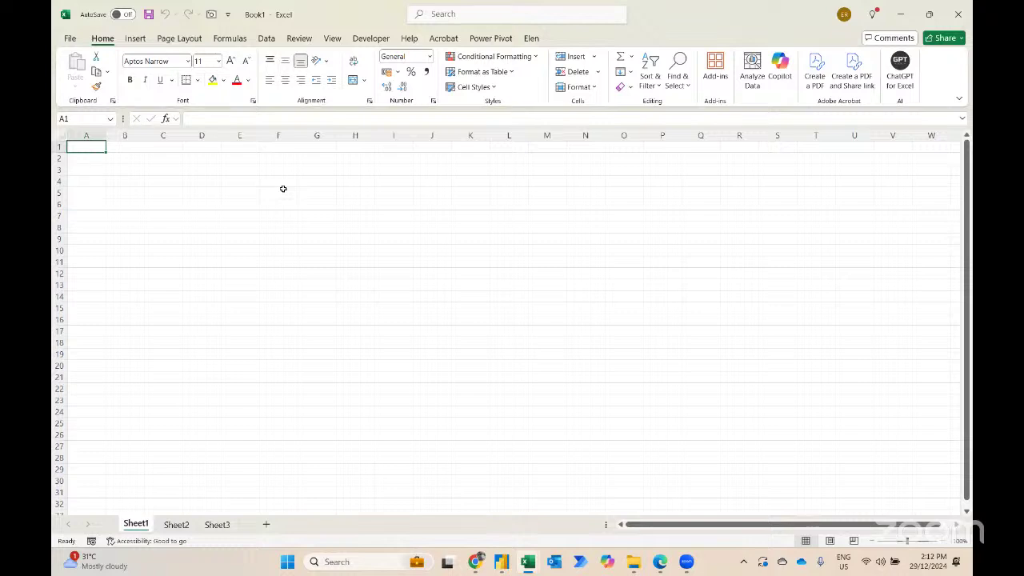
# Enter the heading "how to automate the report" in cell A1 of Sheet1.
pyautogui.write('how t')
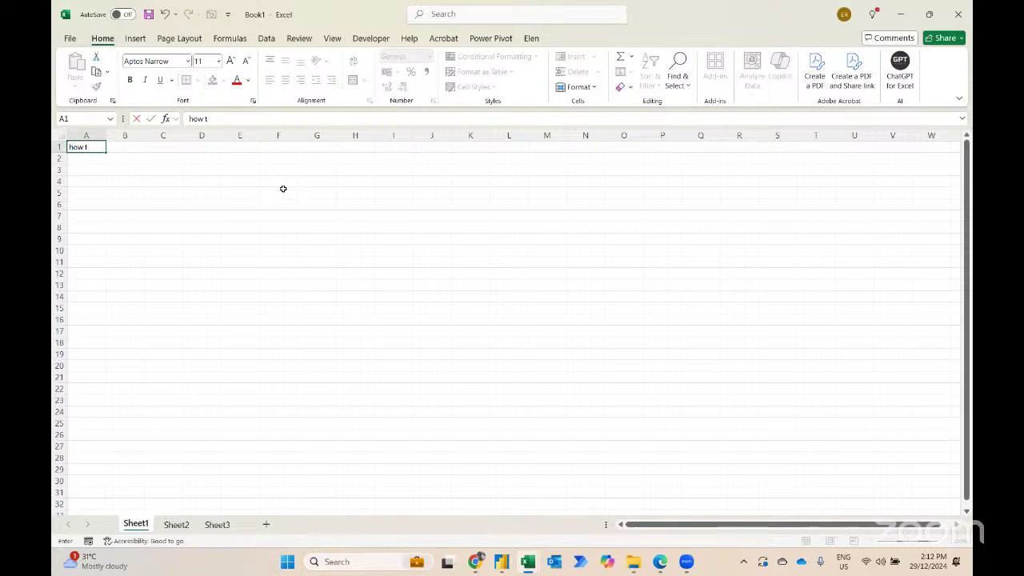
pyautogui.write('o automate the repor')
pyautogui.write('t')
pyautogui.press('Return')
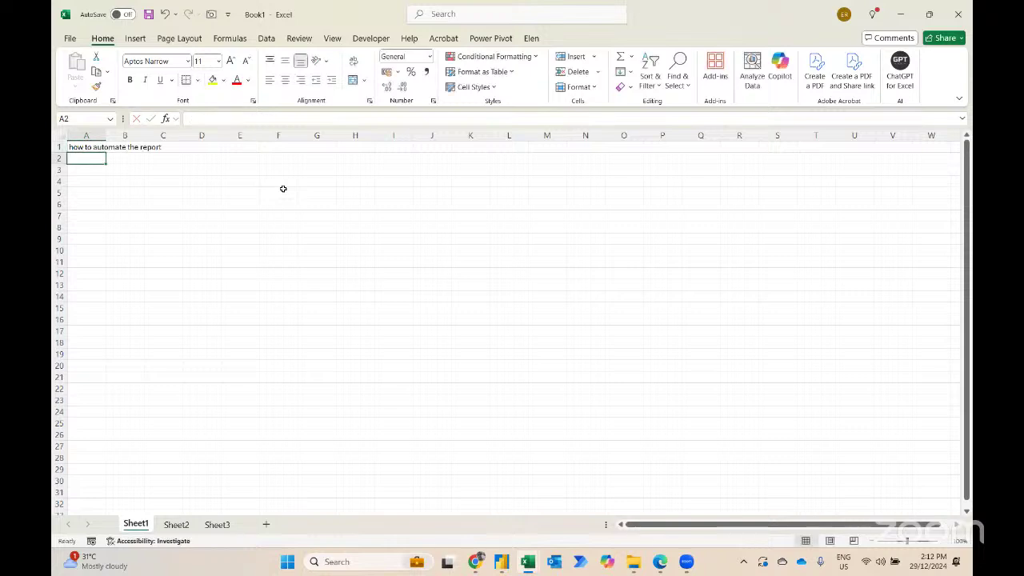
# Enter the first instruction "1. click data ribbon >>> click get data >> from folder" in cell B2.
pyautogui.press('Right')
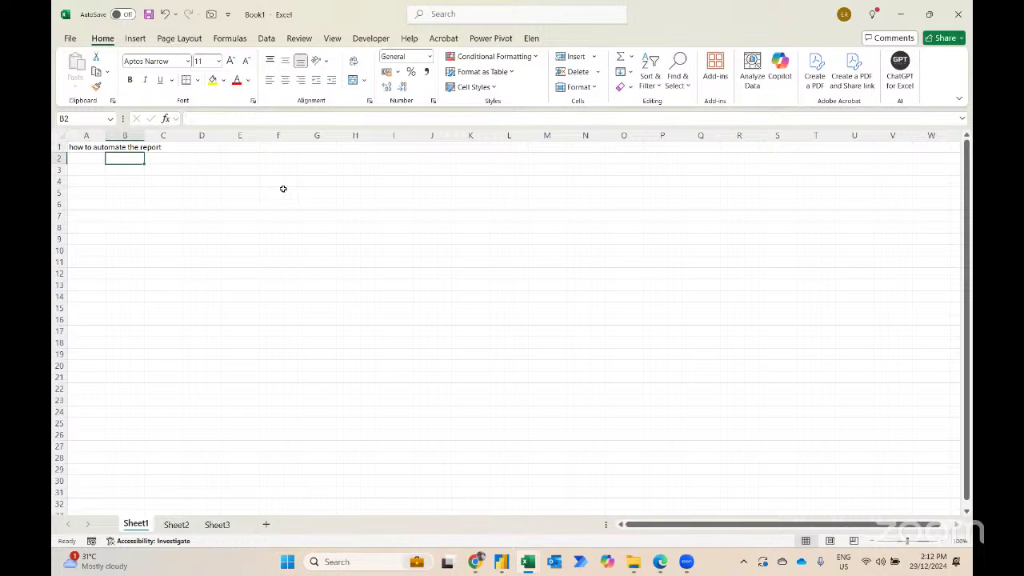
pyautogui.write('1. click dta')
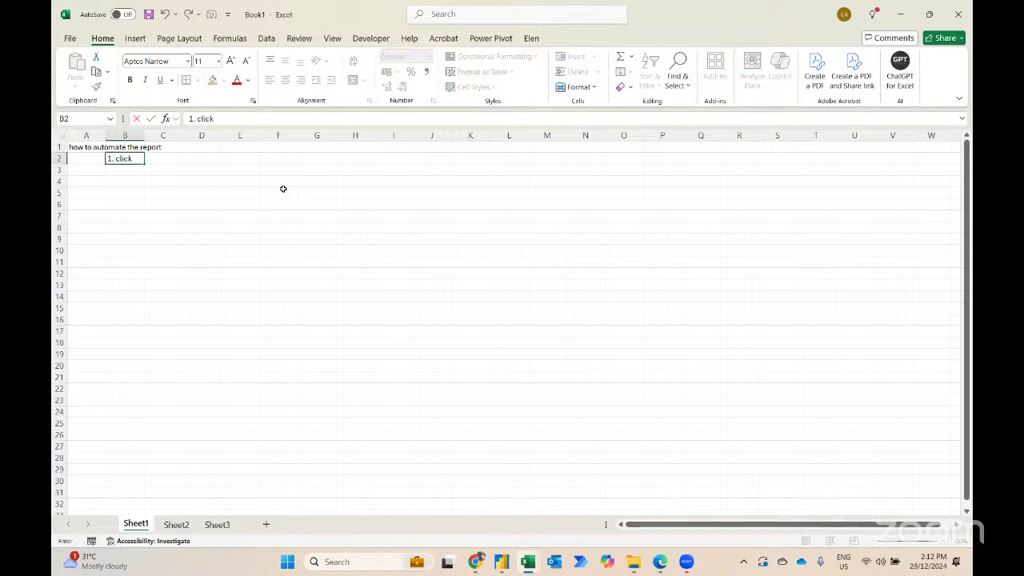
pyautogui.press('BackSpace')
pyautogui.press('BackSpace')
pyautogui.write('ata ribbon >>> click get')
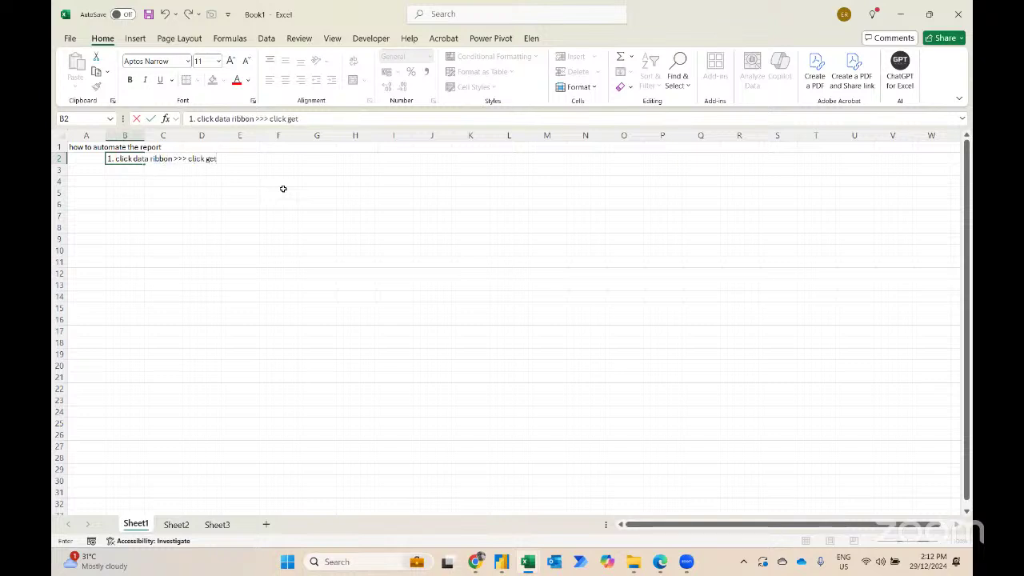
pyautogui.write(' data >> from folder')
pyautogui.press('Return')
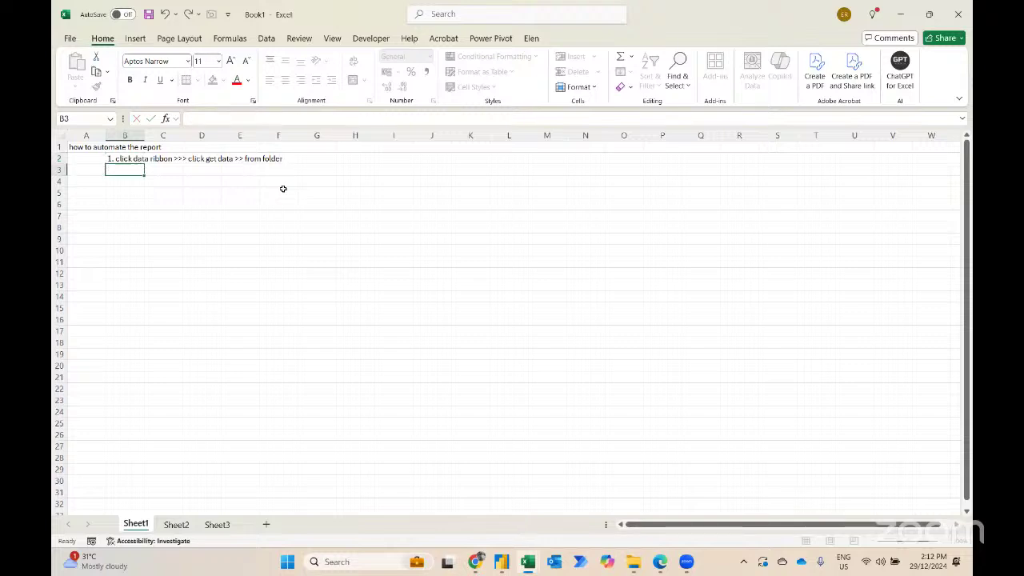
# Check the import path for folder sources and insert "from file >>" before "from folder" in the instruction in B2.
pyautogui.click(267, 39)
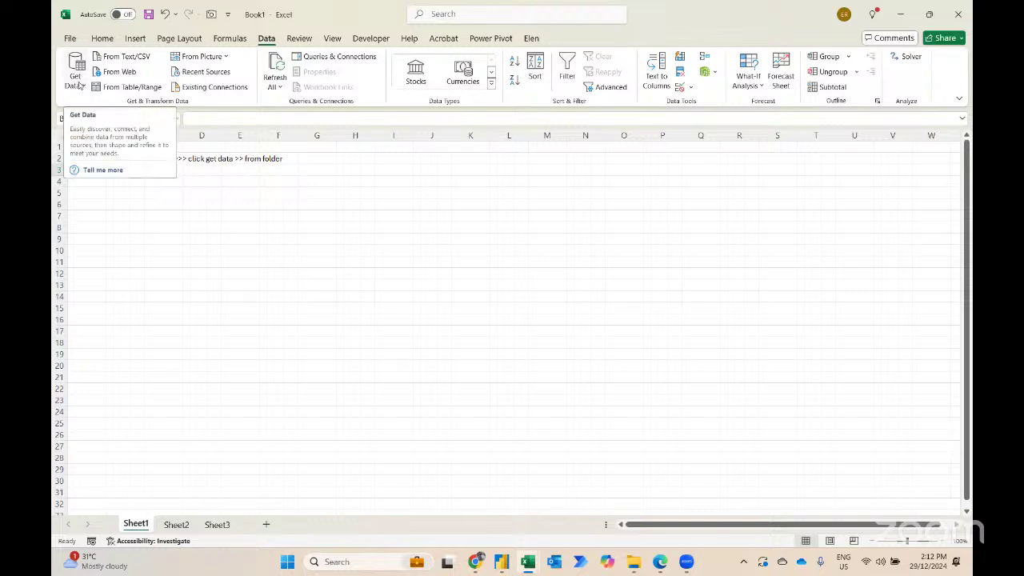
pyautogui.click(80, 84)
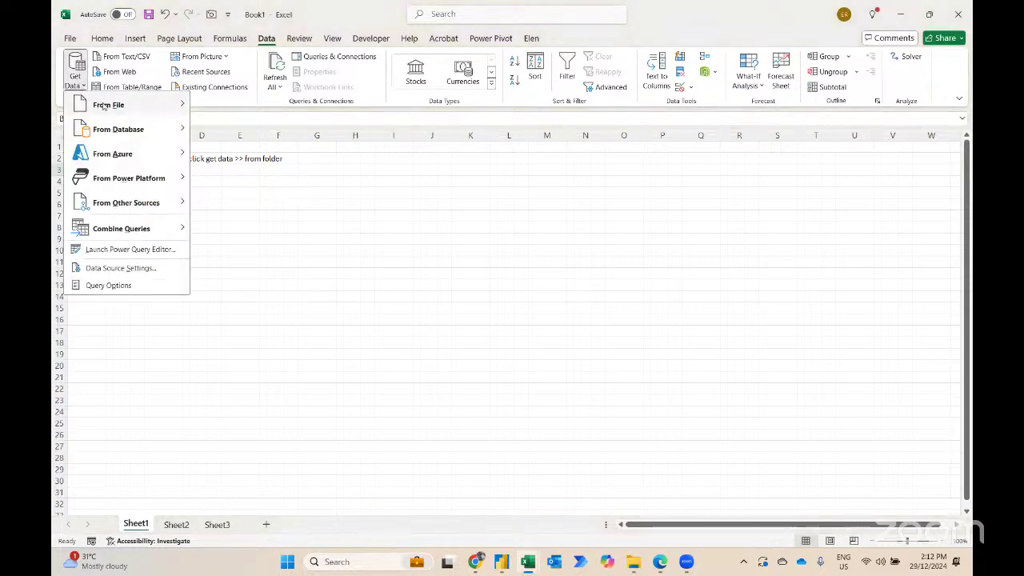
pyautogui.moveTo(104, 107)
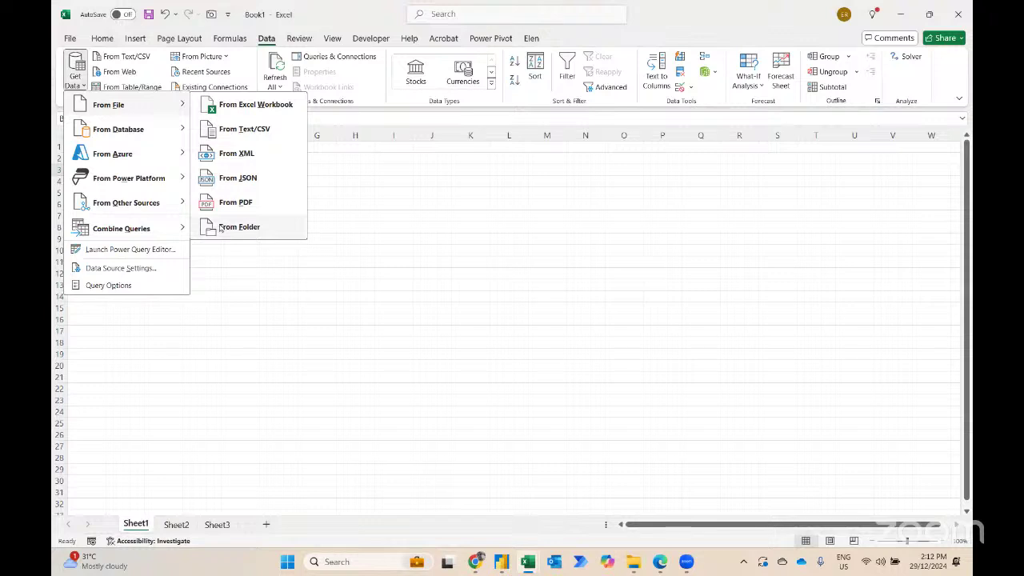
pyautogui.click(213, 286)
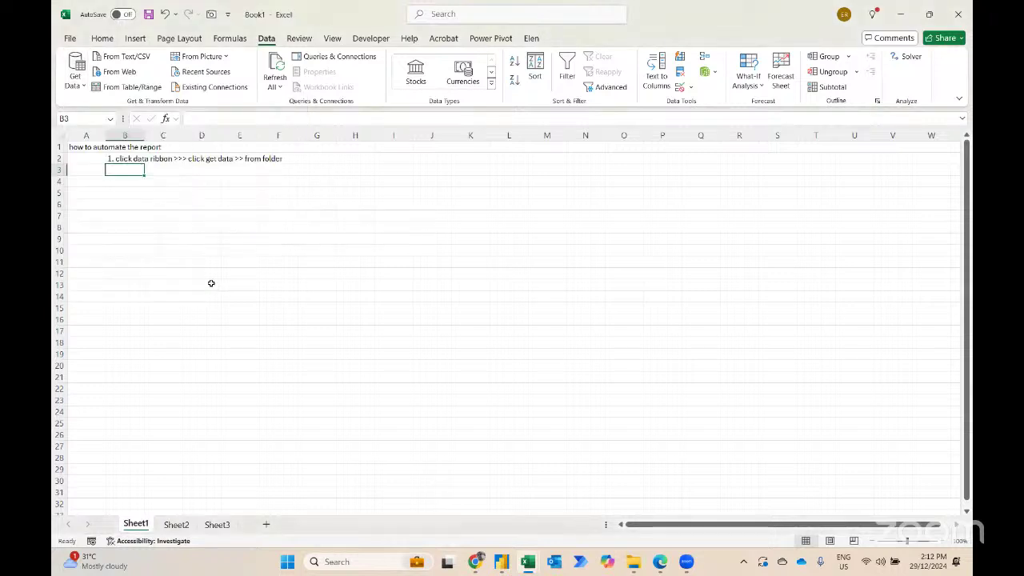
pyautogui.press('Up')
pyautogui.click(326, 118)
pyautogui.write('from file ')
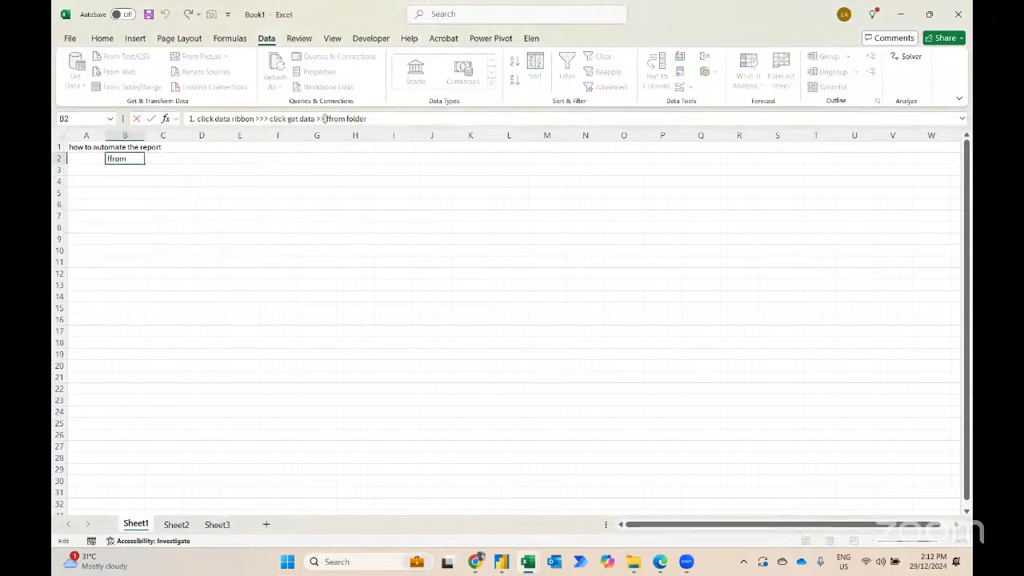
pyautogui.write('>>')
pyautogui.press('Return')
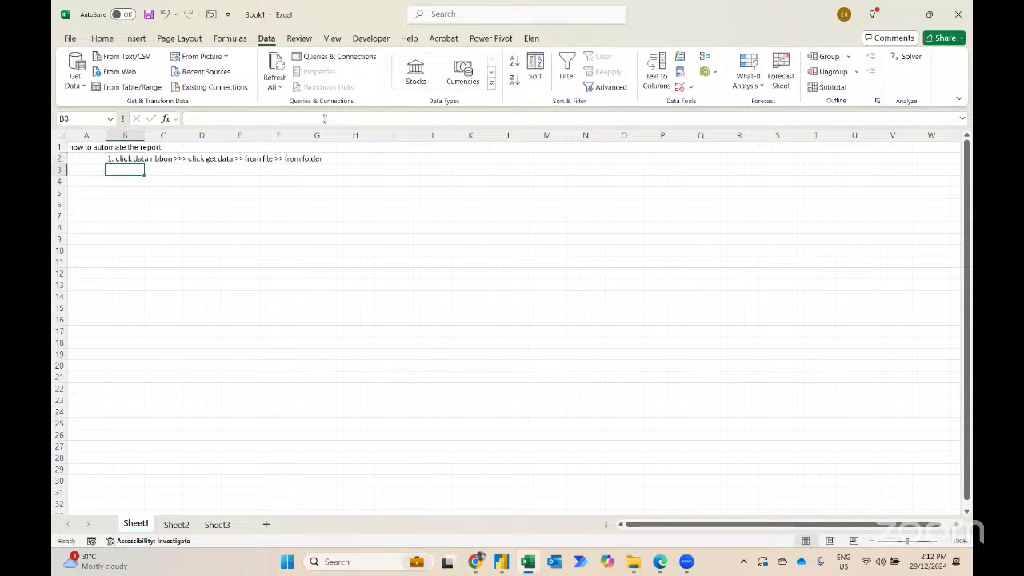
# Enter the second instruction "2. a box will appear >>> click claim folder" in cell B3.
pyautogui.write('2.')
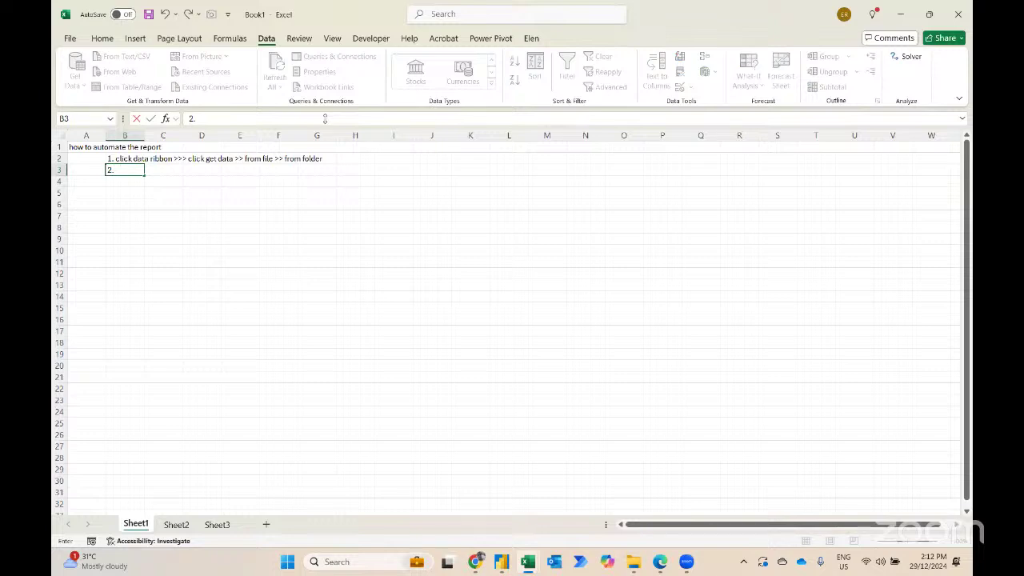
pyautogui.write(' a box will appear >>>')
pyautogui.press('Return')
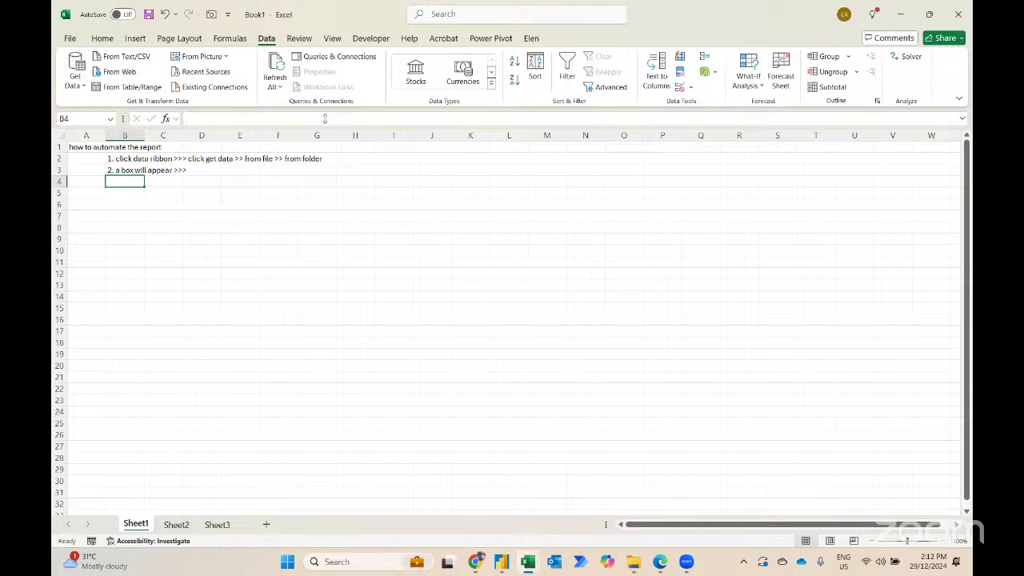
pyautogui.press('Up')
pyautogui.press('F2')
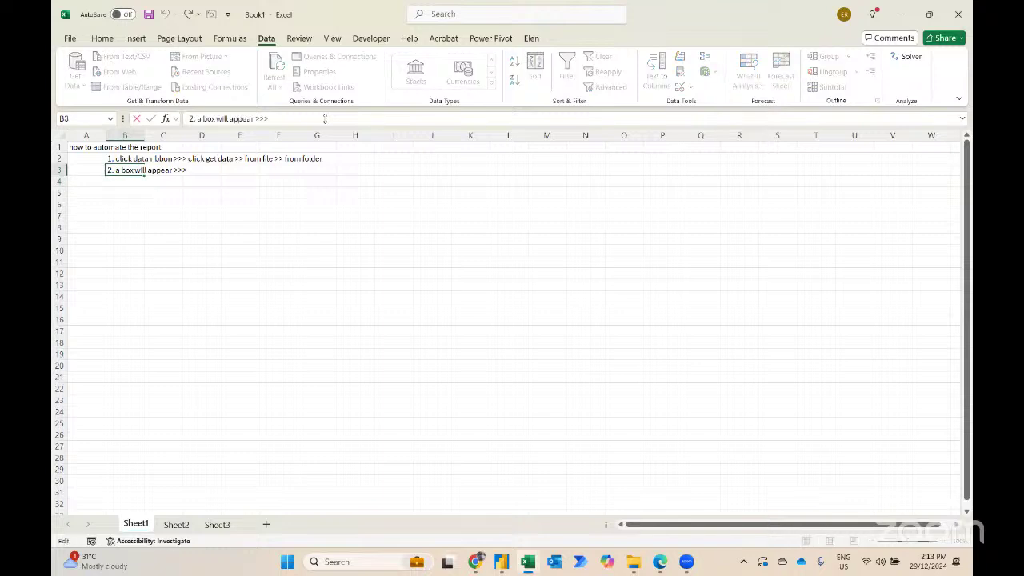
pyautogui.write('click claim folder')
pyautogui.press('Return')
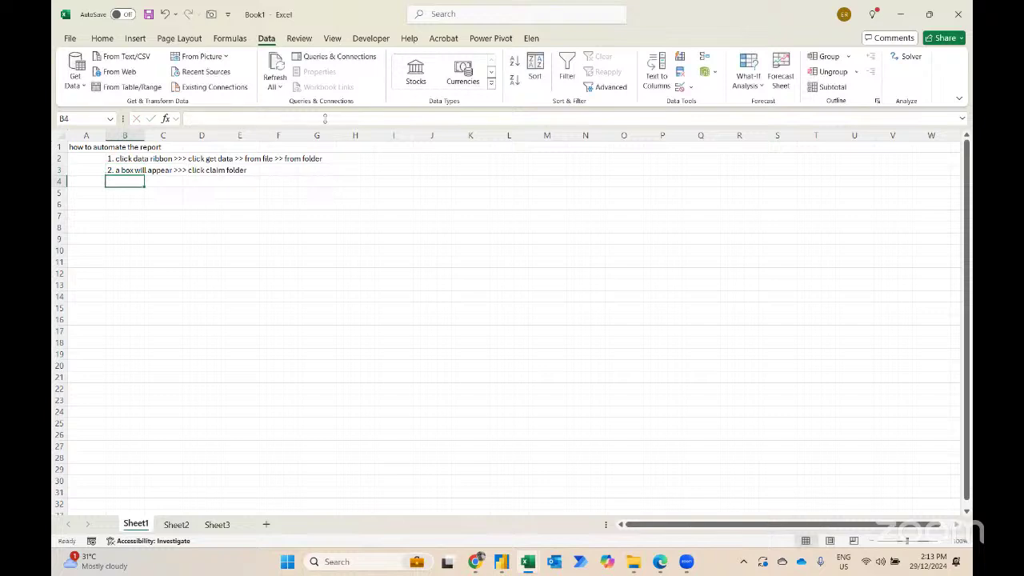
# Enter the third instruction "3. another box will appear >>> combine and load to" in cell B4.
pyautogui.write('3. anoth')
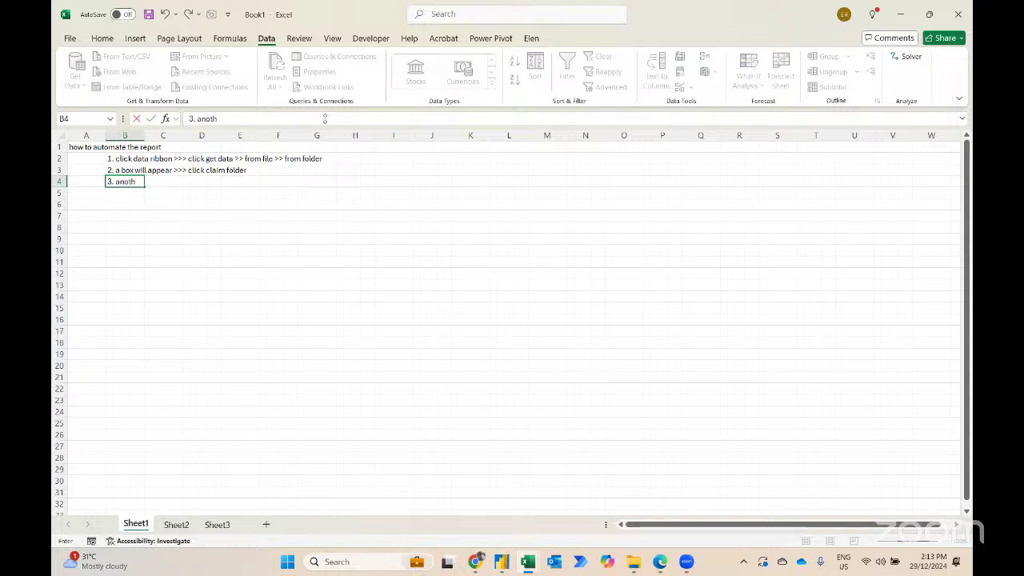
pyautogui.write('er box will appear >>> clos')
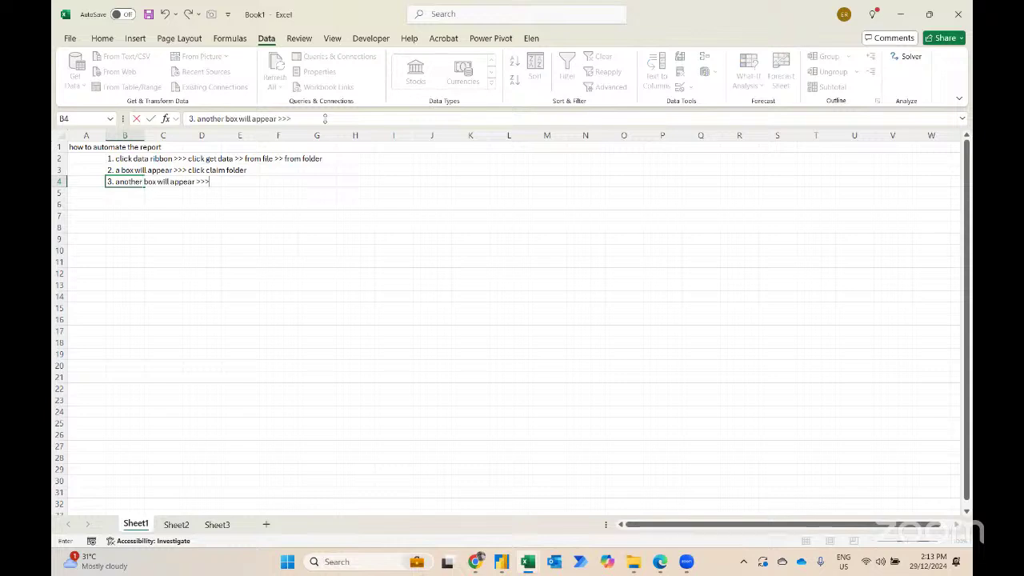
pyautogui.press('BackSpace')
pyautogui.press('BackSpace')
pyautogui.press('BackSpace')
pyautogui.write('ombine and load to')
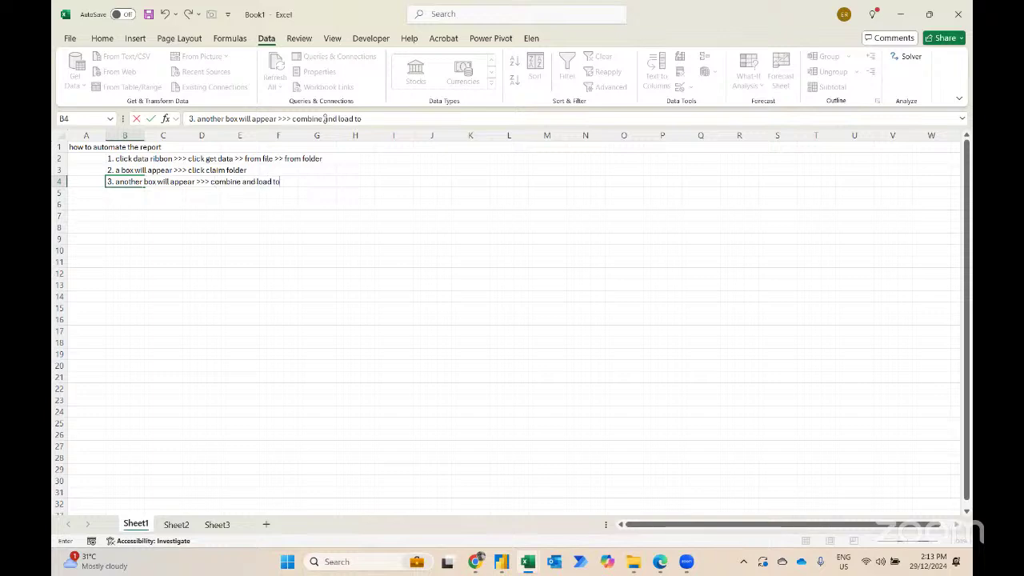
pyautogui.press('Return')
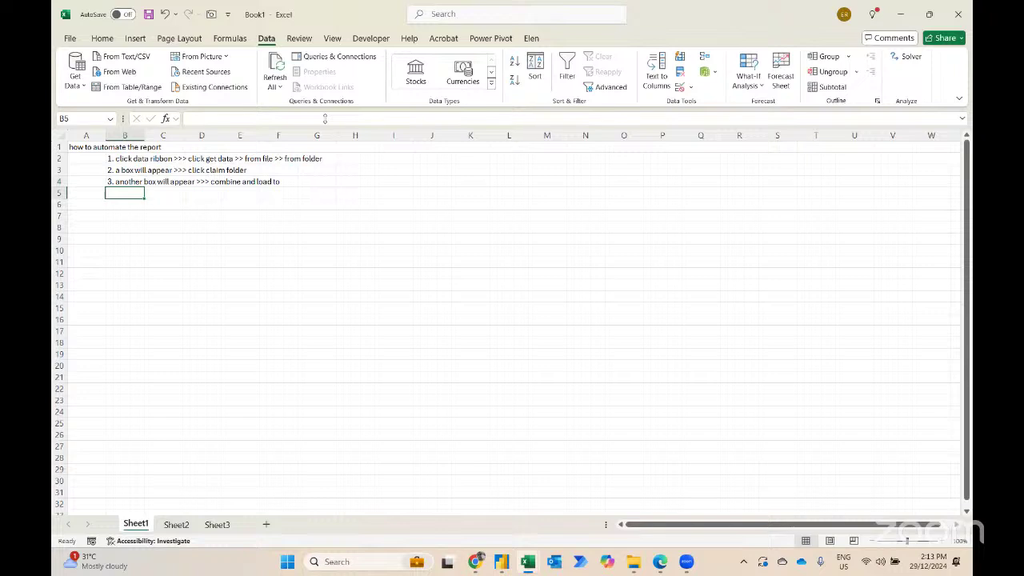
# Enter the fourth instruction "4. another box will appear >> click claims and ok" in cell B5.
pyautogui.write('4. another b')
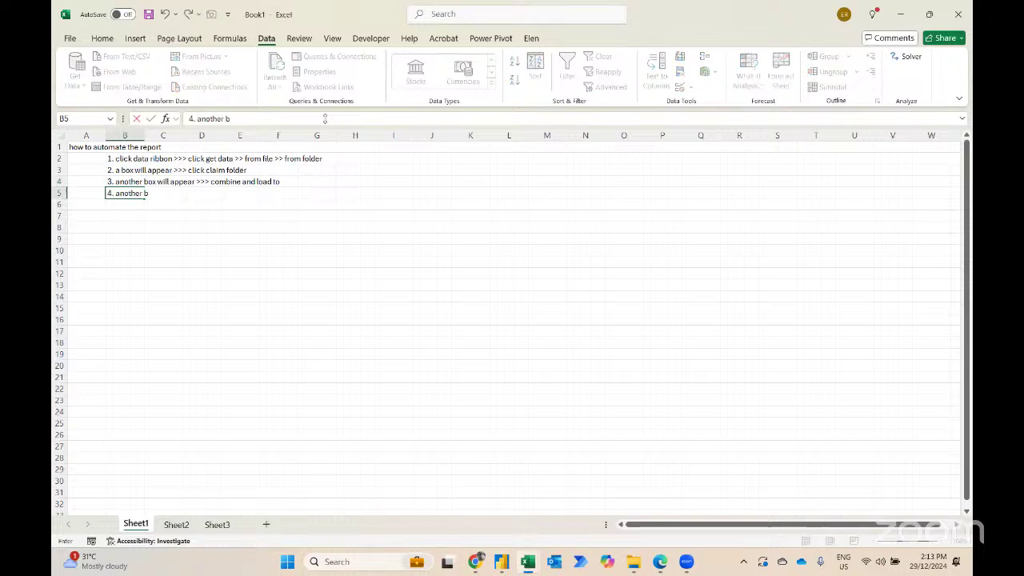
pyautogui.write('ox will appear >> click cliam')
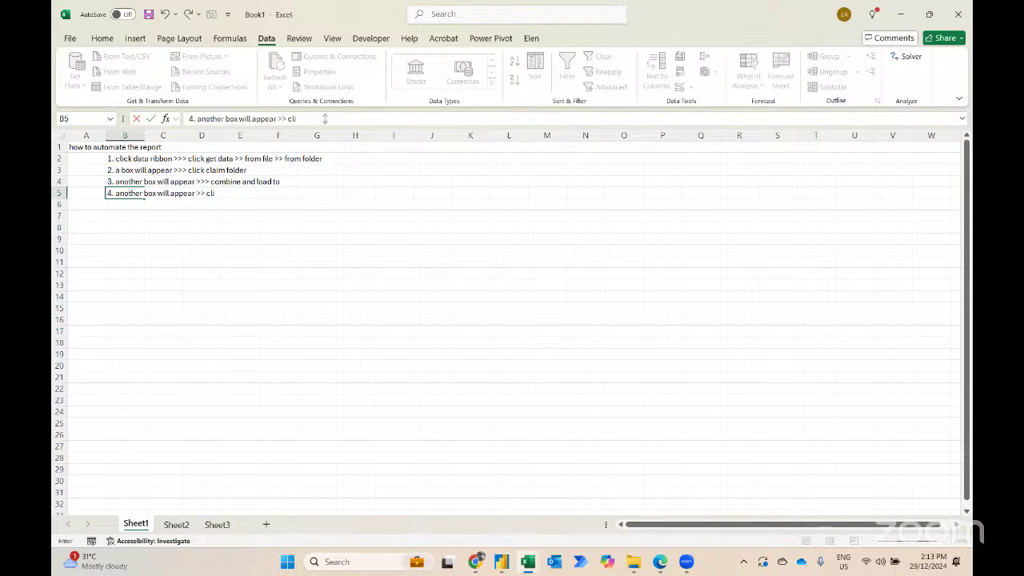
pyautogui.press('BackSpace')
pyautogui.press('BackSpace')
pyautogui.press('BackSpace')
pyautogui.write('aims and ok')
pyautogui.press('Return')
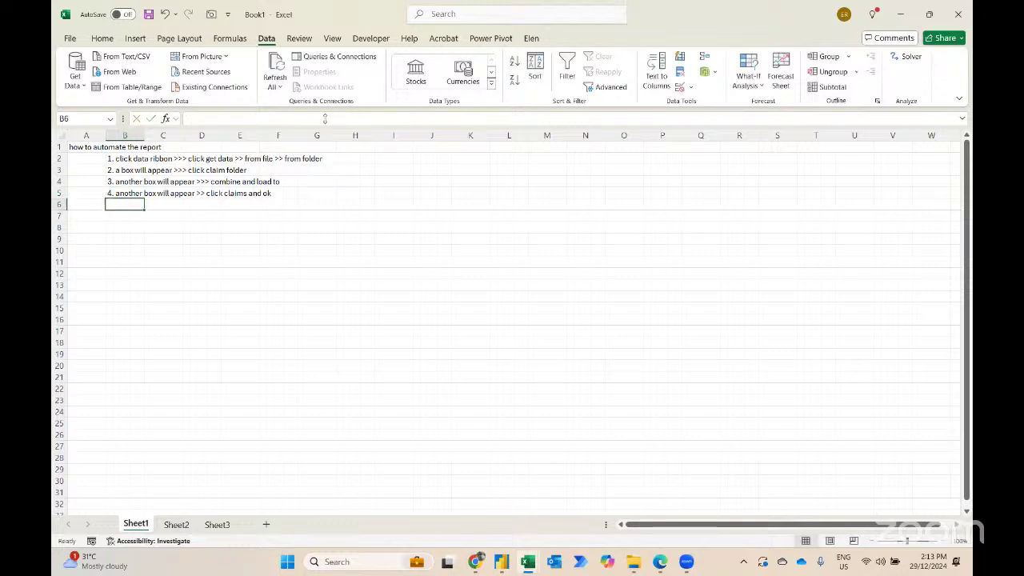
# Enter the fifth instruction "5. another box will appear >> load as table" in cell B6.
pyautogui.write('5. another box')
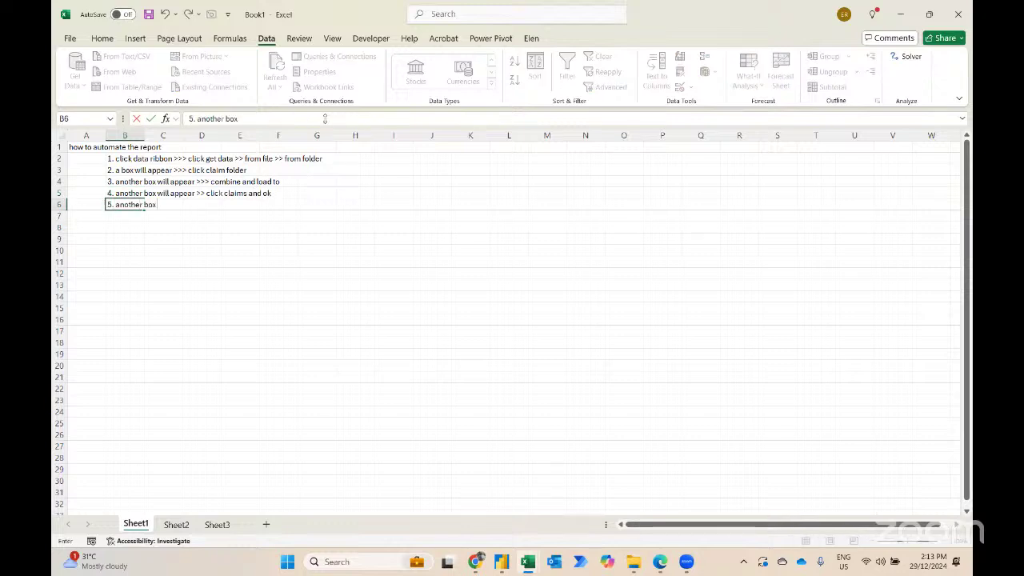
pyautogui.write(' will appear')
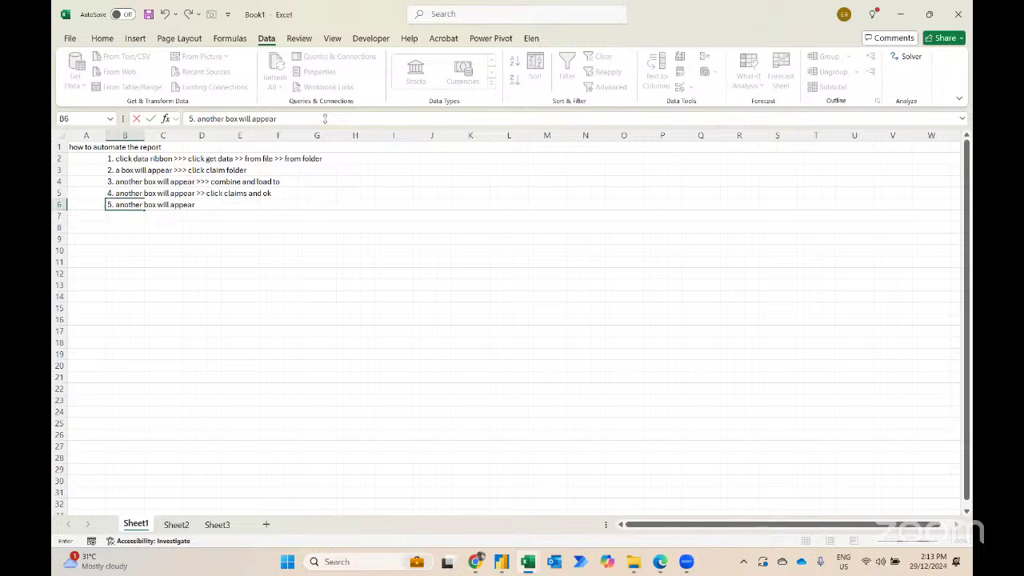
pyautogui.write(' >> load as')
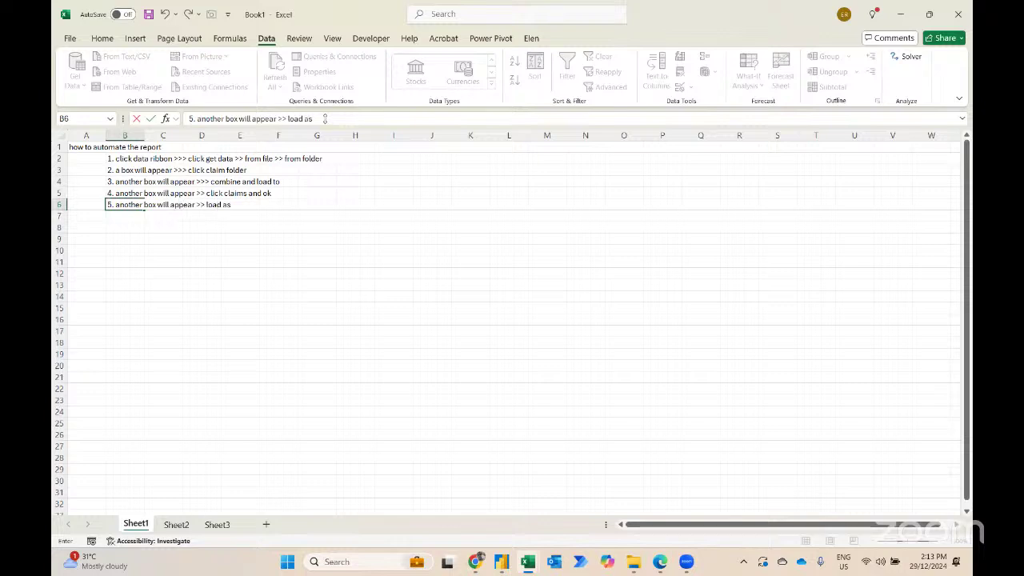
pyautogui.write(' table')
pyautogui.press('Return')
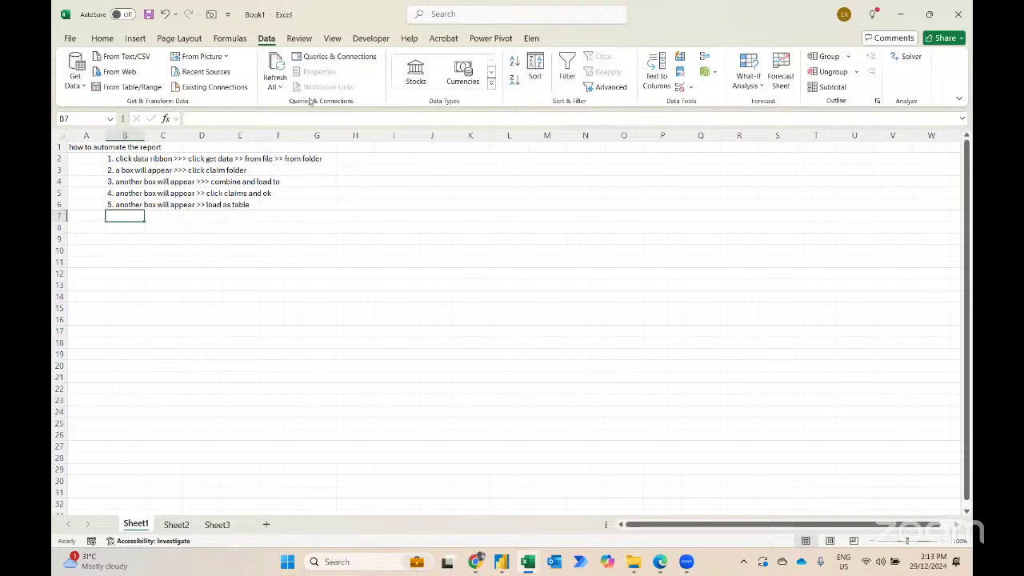
# Import data from a folder, choosing Claims inside Desktop > 22nd Dec 2024 > 22nd Dec 2024 > Case Study 1 - Consolidate Claims Report.
pyautogui.click(76, 88)
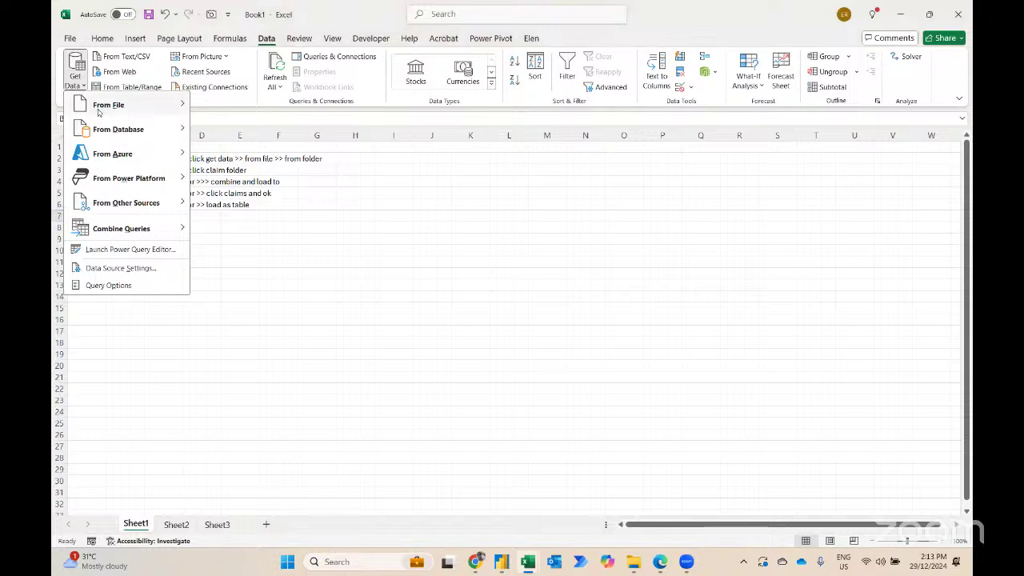
pyautogui.moveTo(99, 110)
pyautogui.click(244, 228)
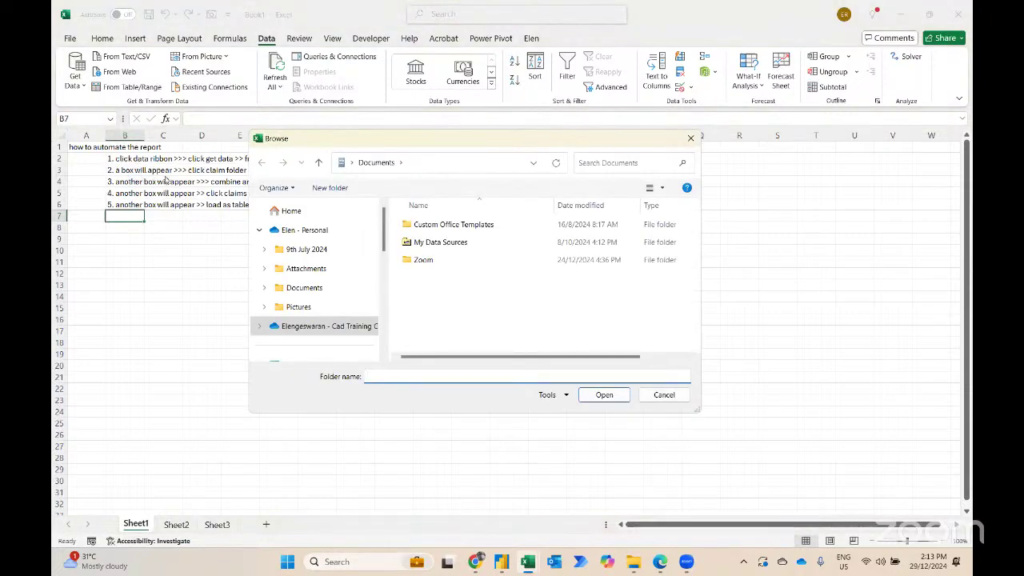
pyautogui.moveTo(328, 144); pyautogui.dragTo(346, 216)
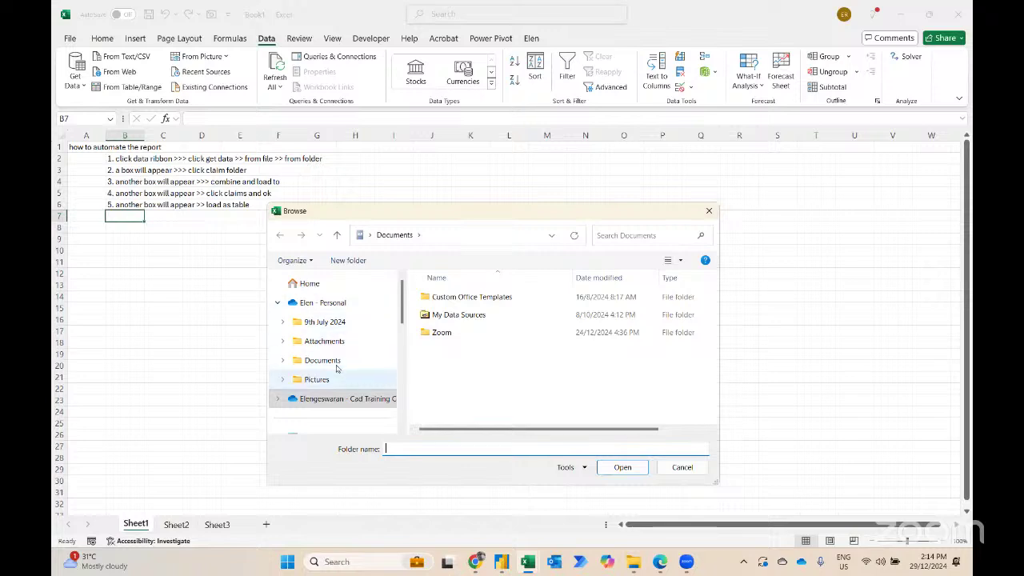
pyautogui.scroll(-3, 316, 344)
pyautogui.click(309, 317)
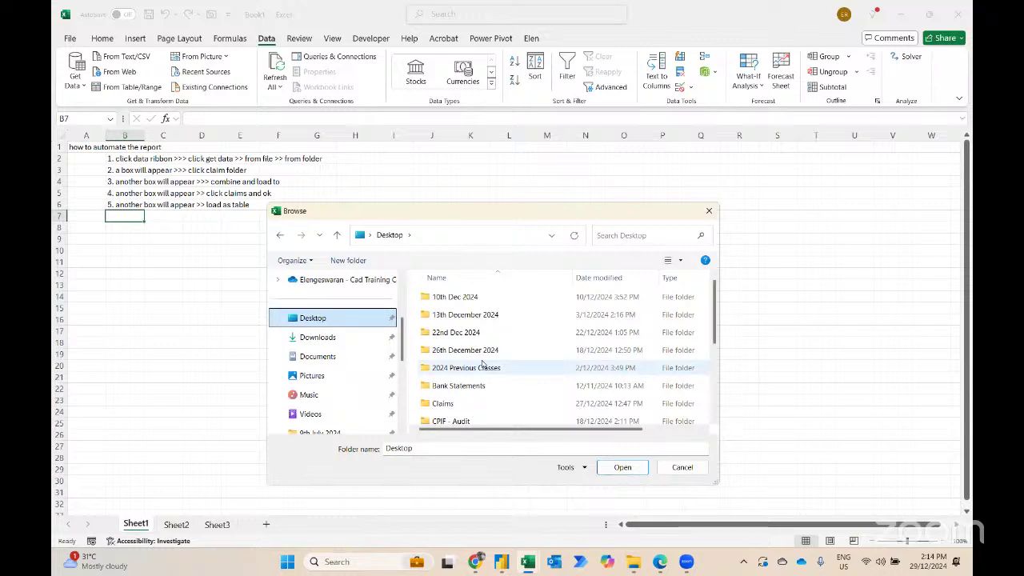
pyautogui.scroll(-5, 482, 364)
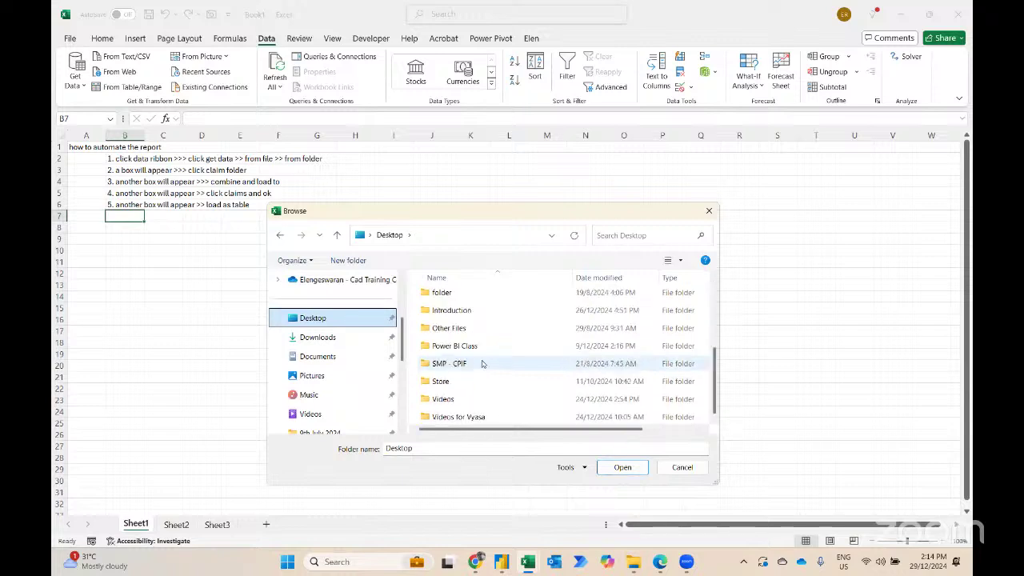
pyautogui.scroll(5, 481, 360)
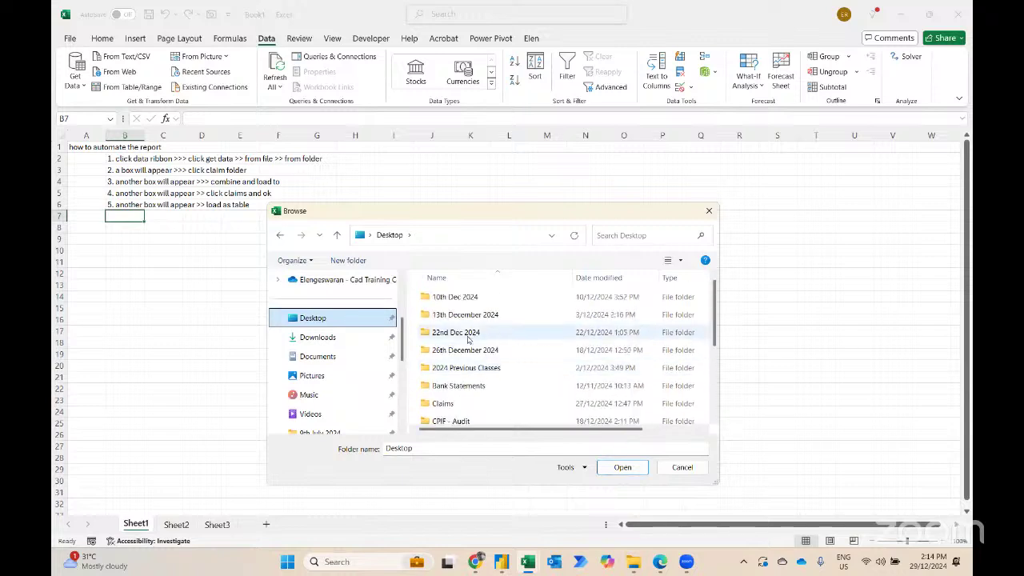
pyautogui.doubleClick(469, 336)
pyautogui.doubleClick(441, 299)
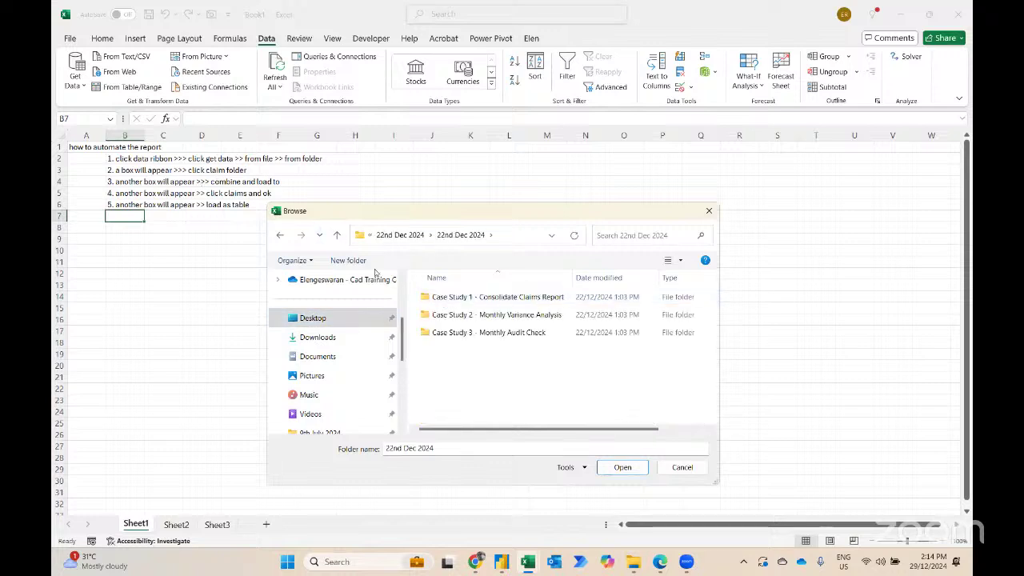
pyautogui.doubleClick(460, 301)
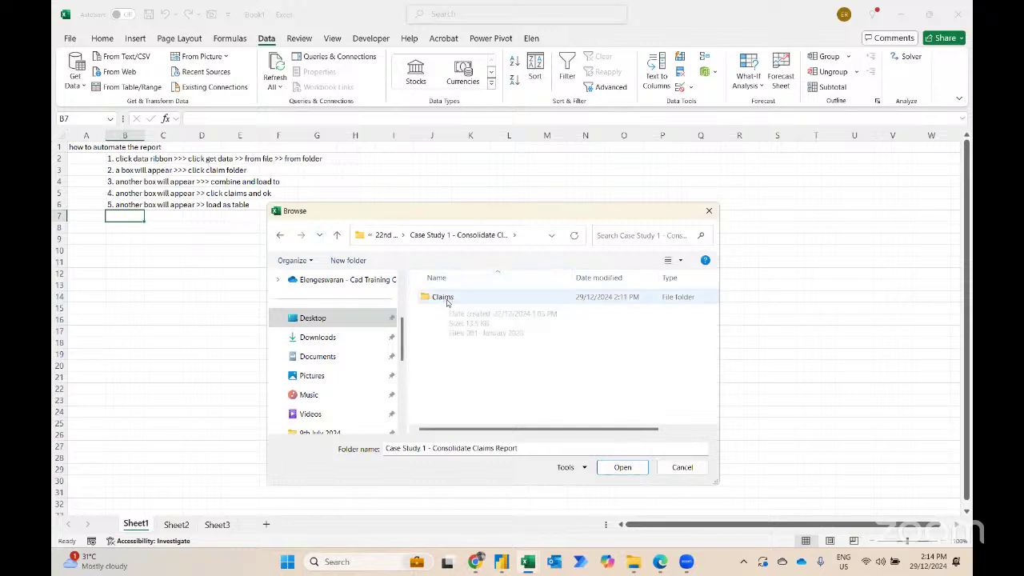
pyautogui.click(446, 300)
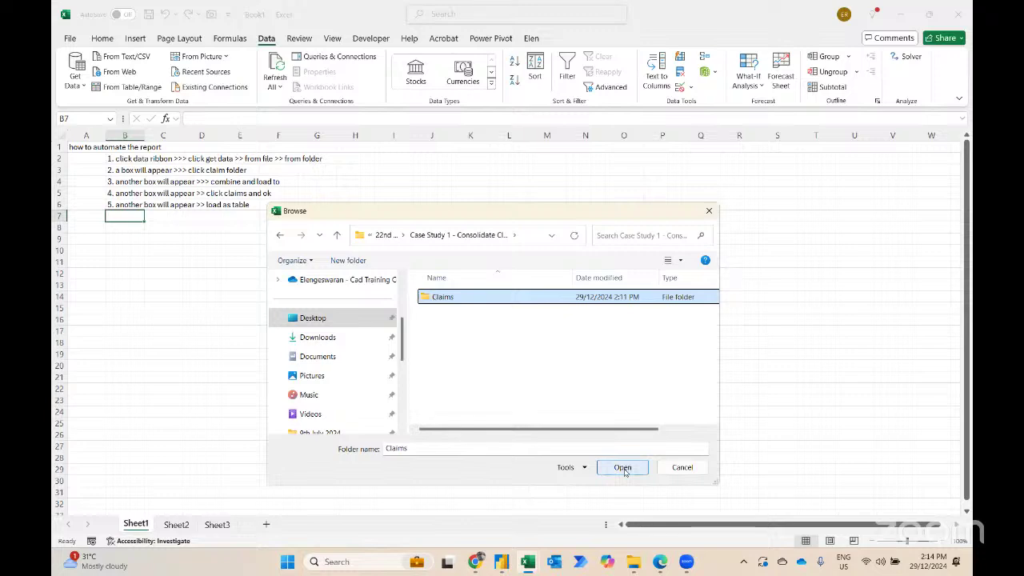
pyautogui.click(624, 468)
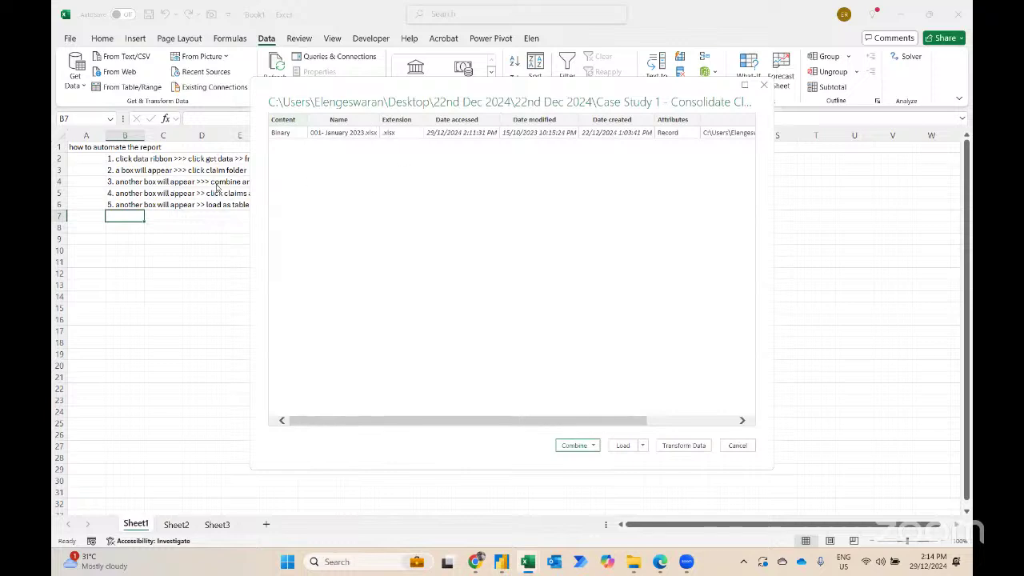
# Combine the folder's files using the Claims object and load the result as a table on a new worksheet.
pyautogui.click(585, 446)
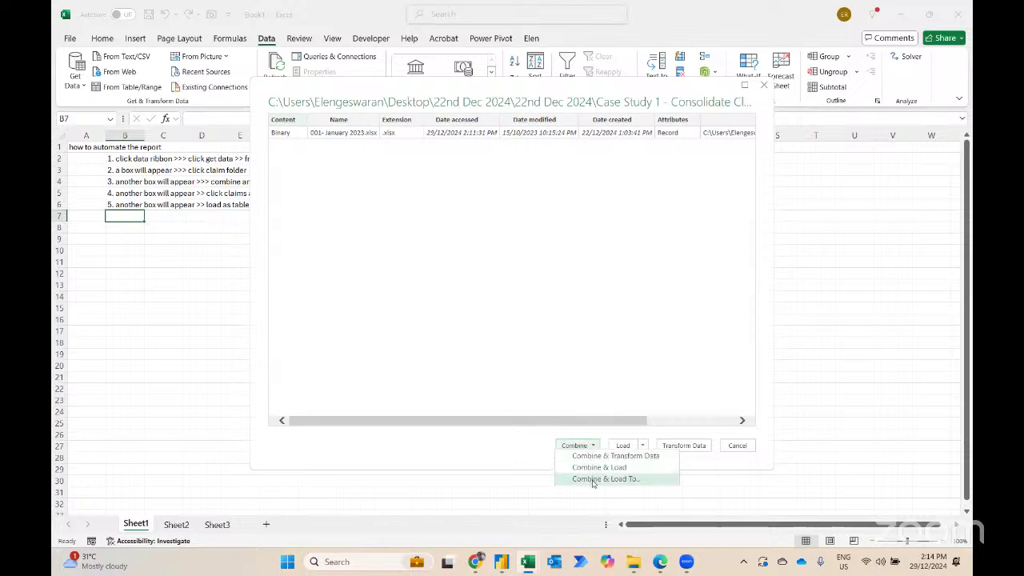
pyautogui.click(593, 480)
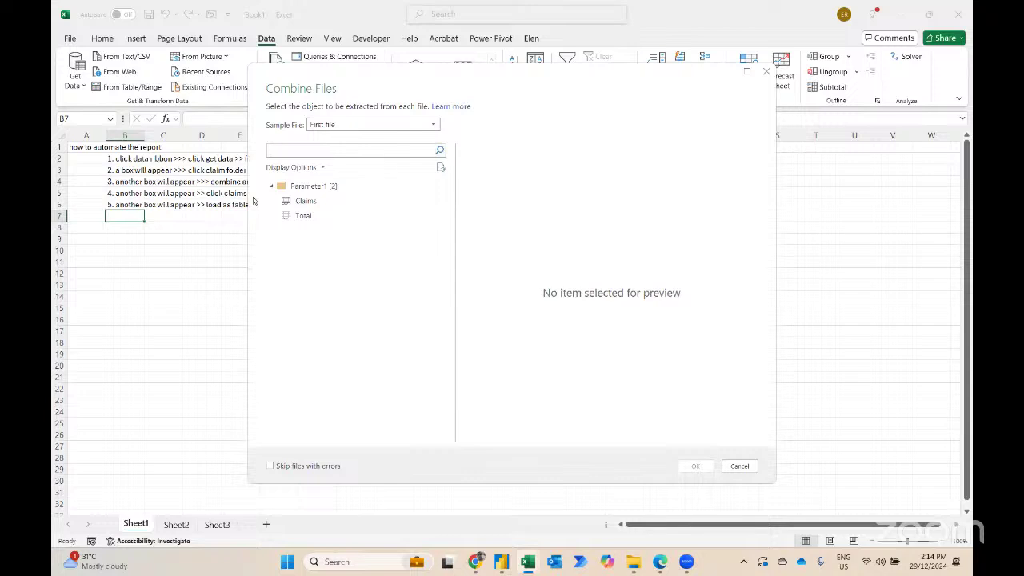
pyautogui.click(294, 201)
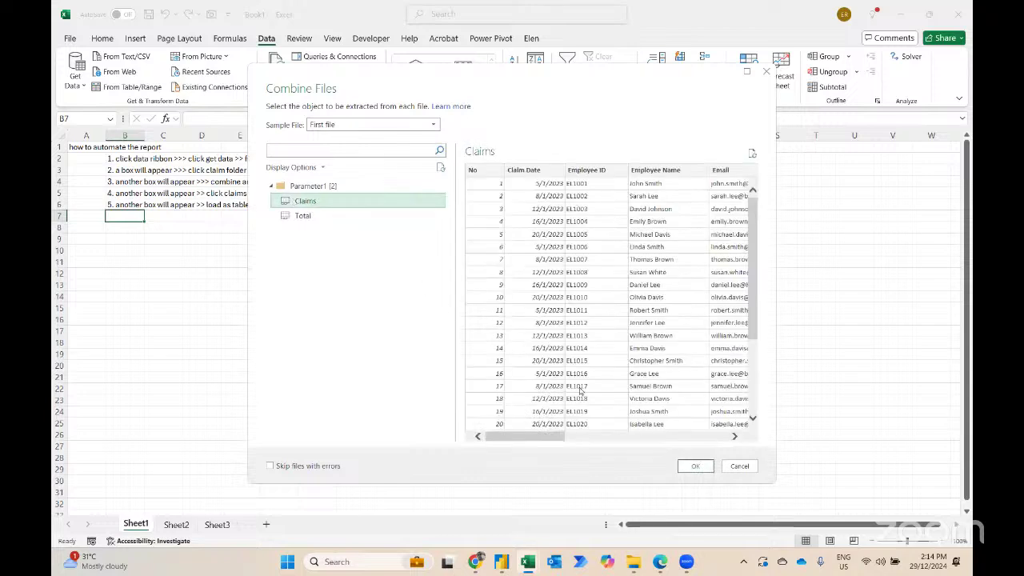
pyautogui.click(695, 467)
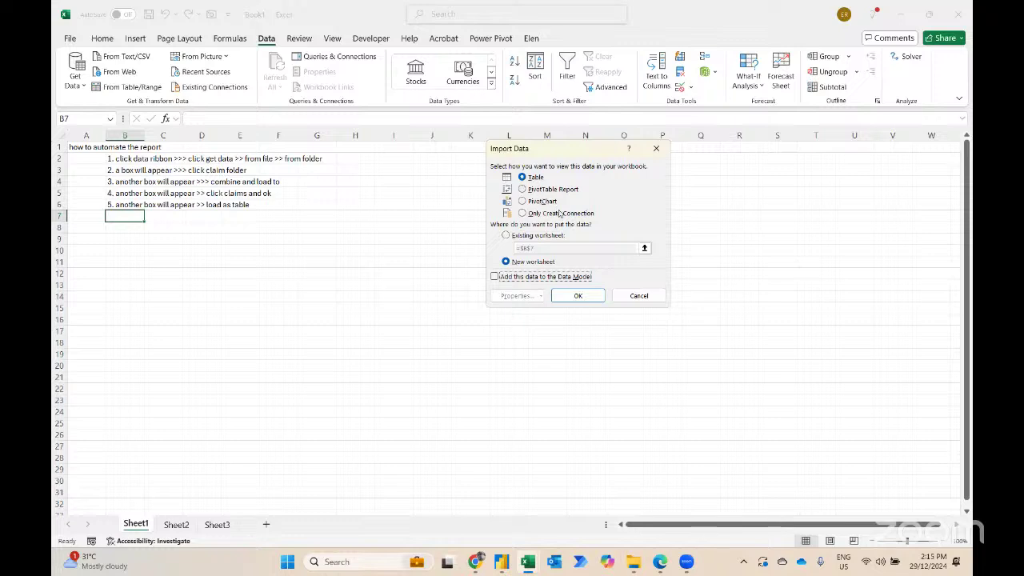
pyautogui.click(576, 294)
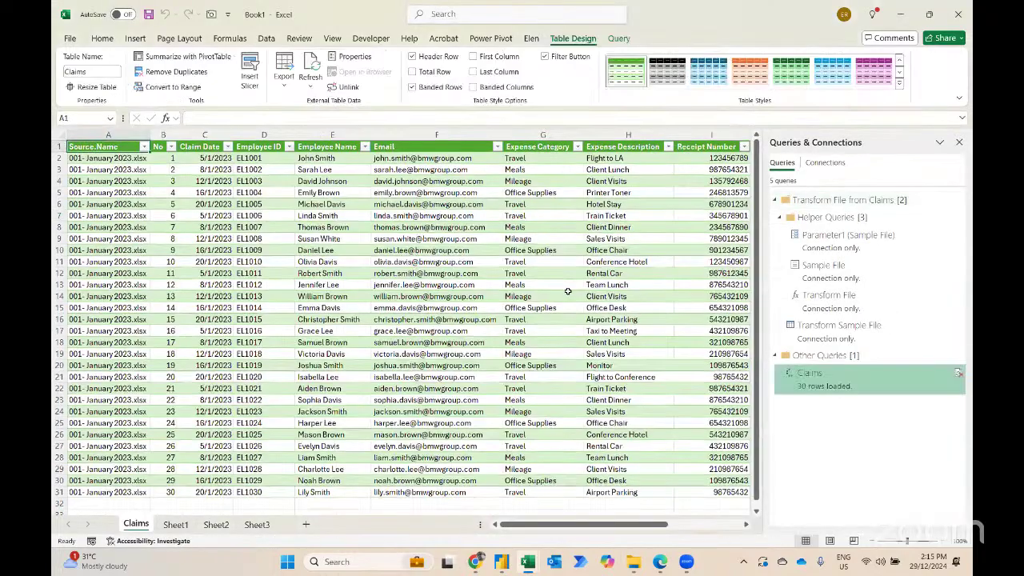
pyautogui.scroll(-2, 373, 330)
pyautogui.scroll(3, 374, 329)
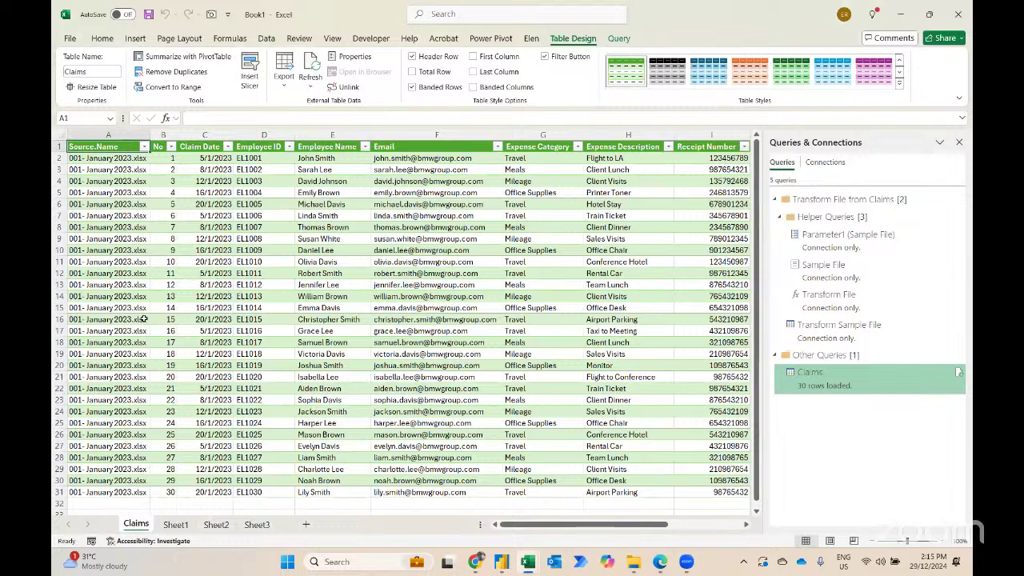
# In File Explorer, move 002 - February 2023 and 003 - March 2023 from the Case Study 1 folder into the Claims folder.
pyautogui.hotkey('alt', 'Tab')
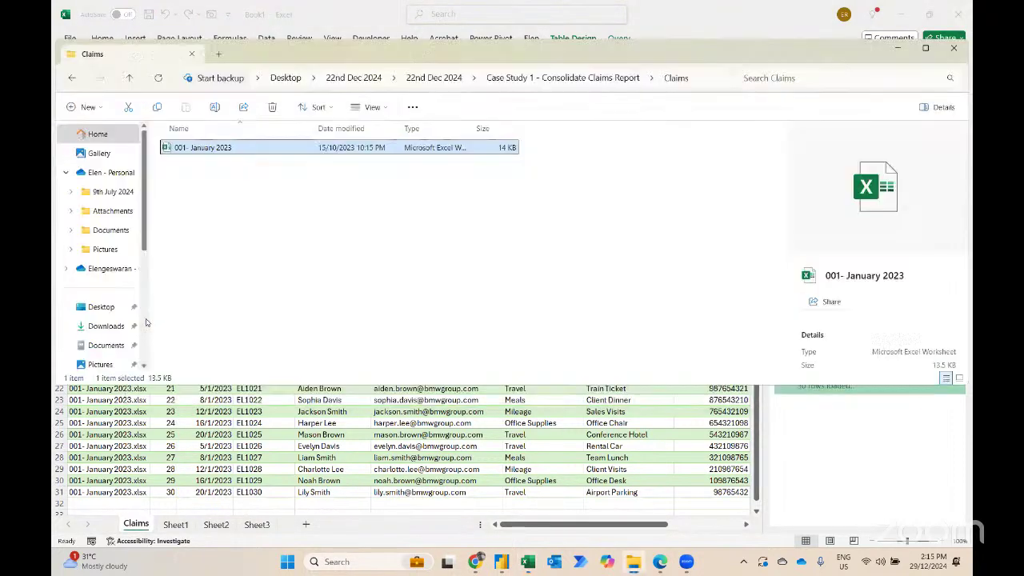
pyautogui.click(500, 80)
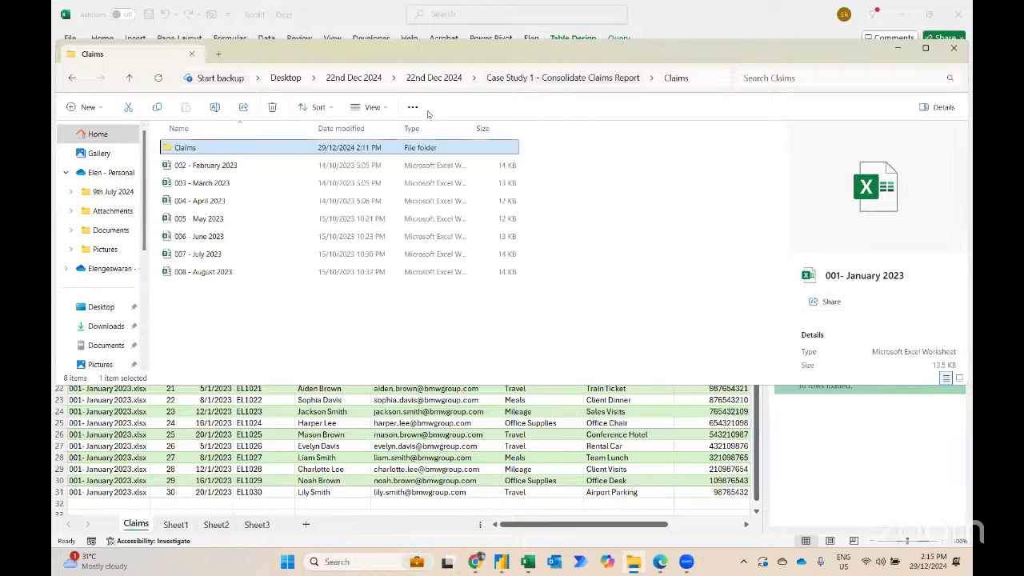
pyautogui.click(279, 166)
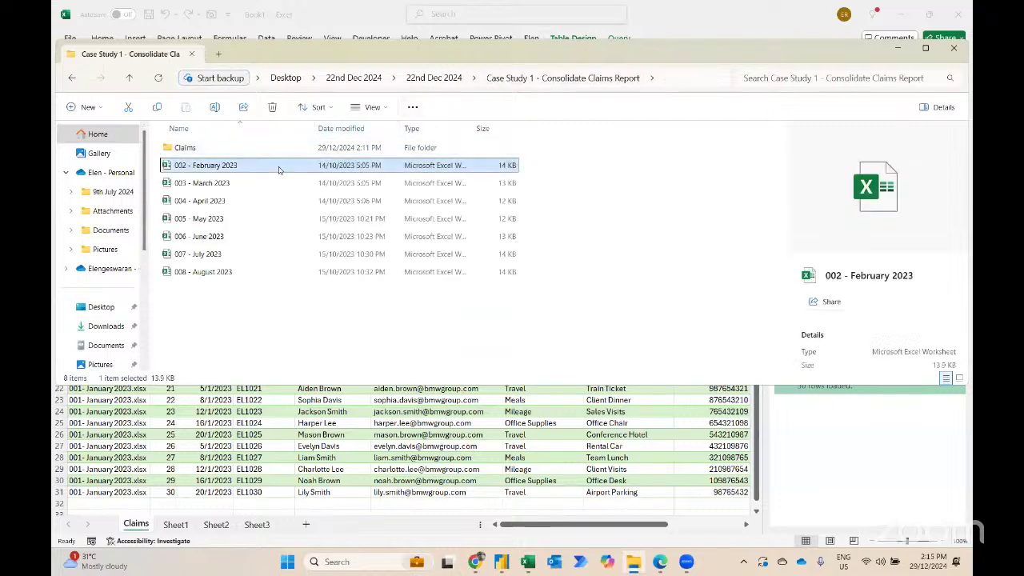
pyautogui.hotkey('shift', 'Down')
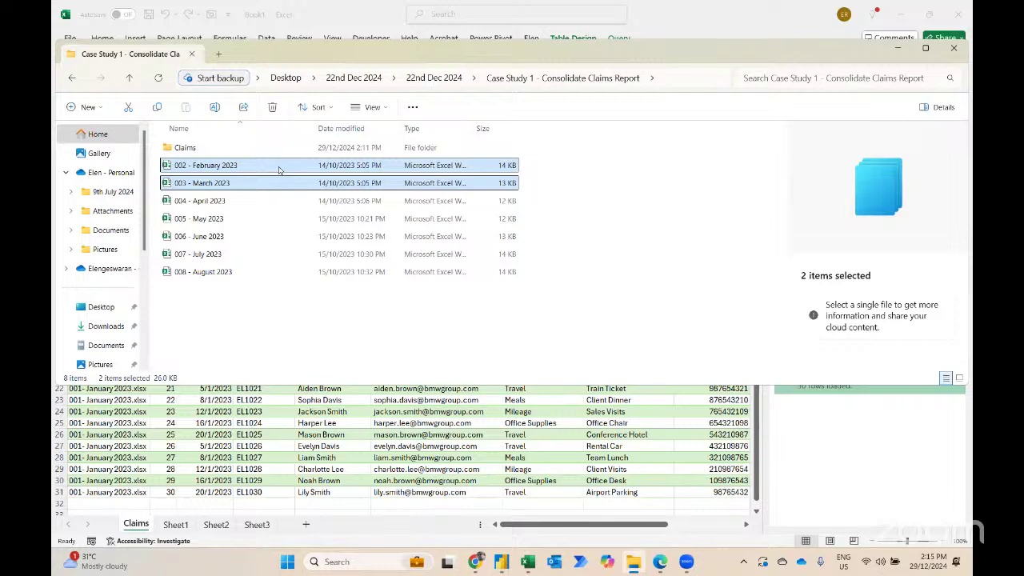
pyautogui.moveTo(263, 167); pyautogui.dragTo(226, 152)
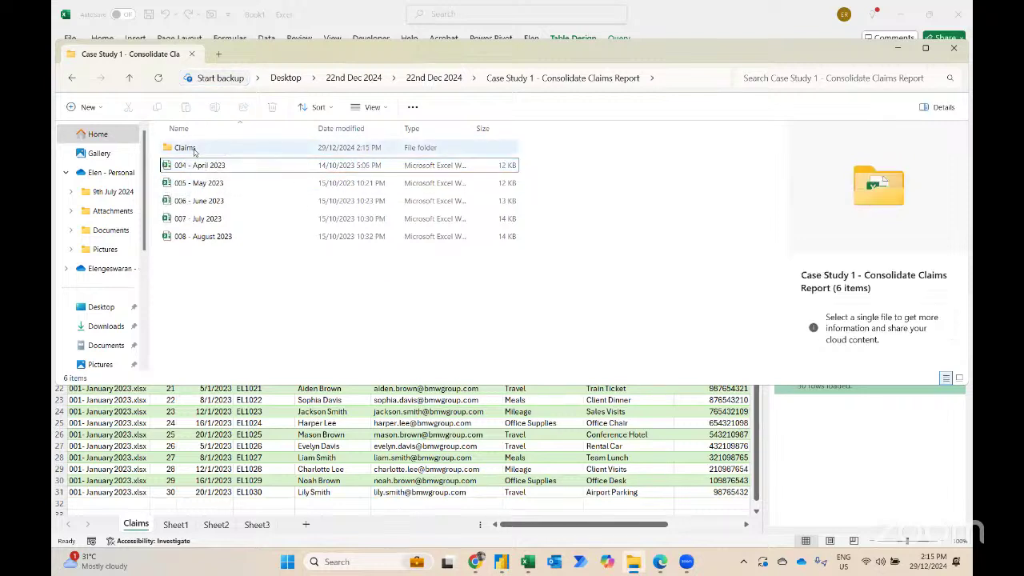
# Switch back to Excel and refresh the combined Claims table to bring in the February and March workbooks.
pyautogui.click(264, 411)
pyautogui.click(258, 269)
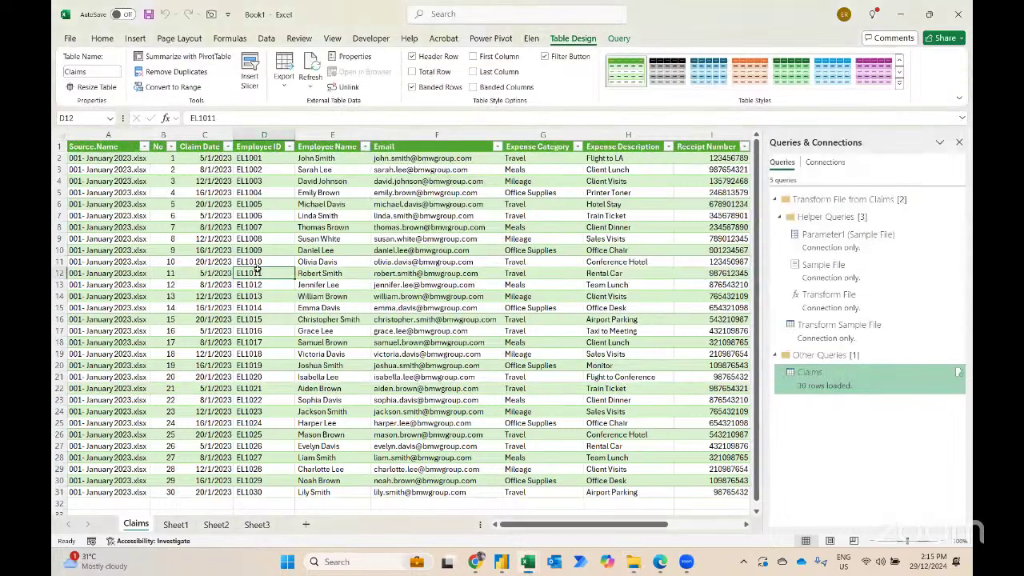
pyautogui.rightClick(257, 269)
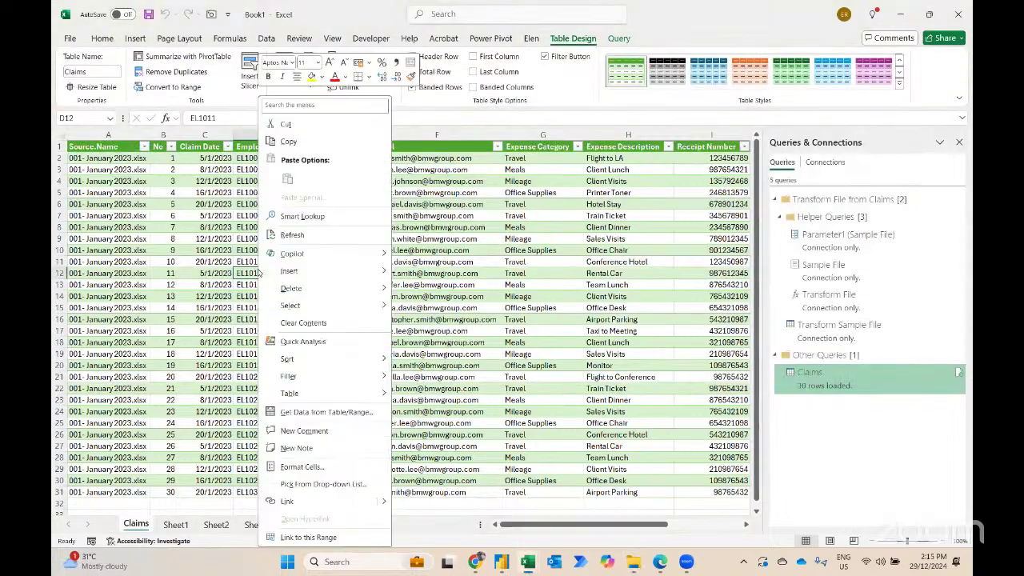
pyautogui.click(299, 232)
# Review the source file names down the Claims table and the months offered in the Claim Date filter.
pyautogui.scroll(-3, 278, 377)
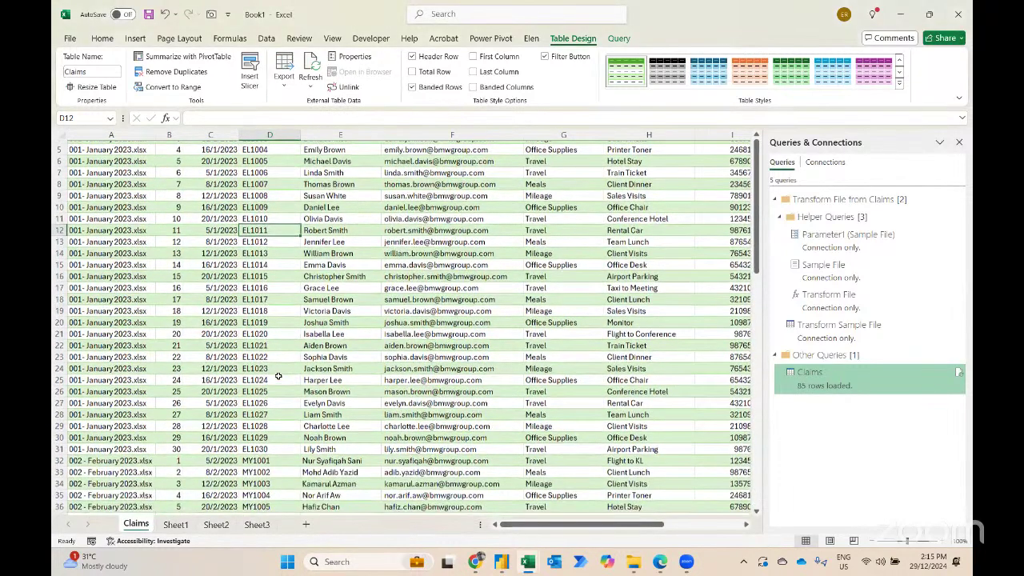
pyautogui.scroll(-10, 178, 398)
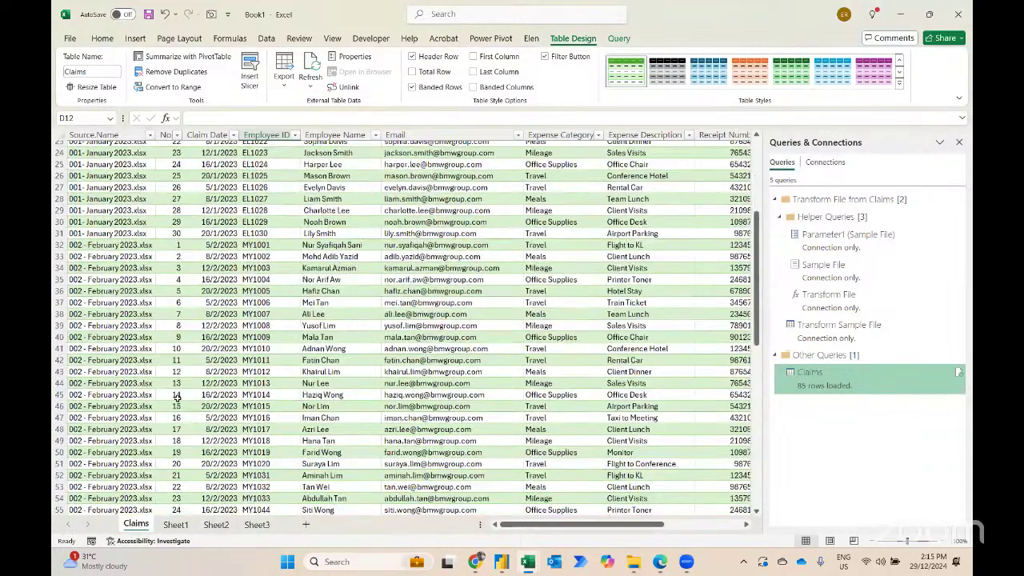
pyautogui.scroll(-2, 178, 397)
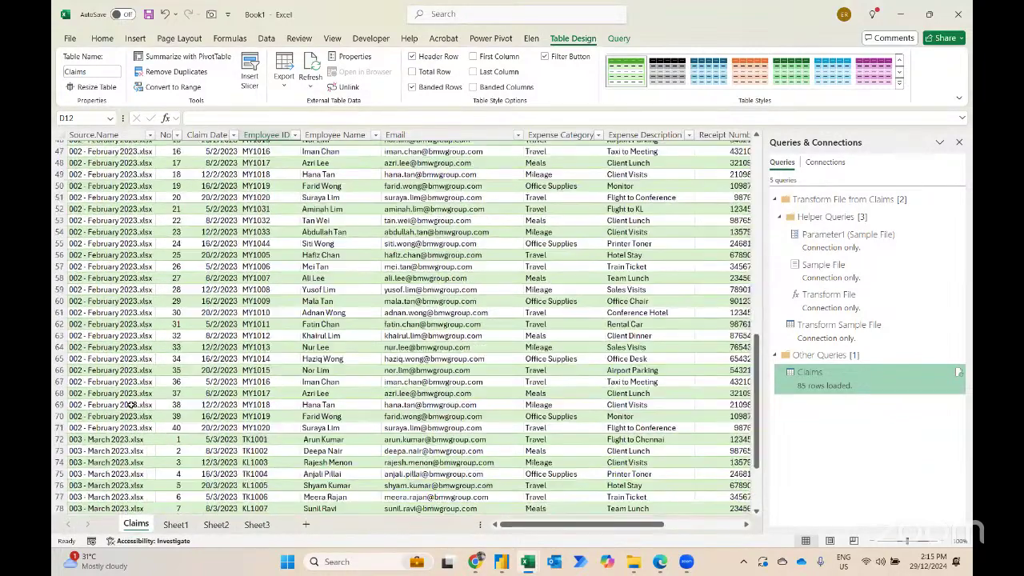
pyautogui.scroll(15, 131, 405)
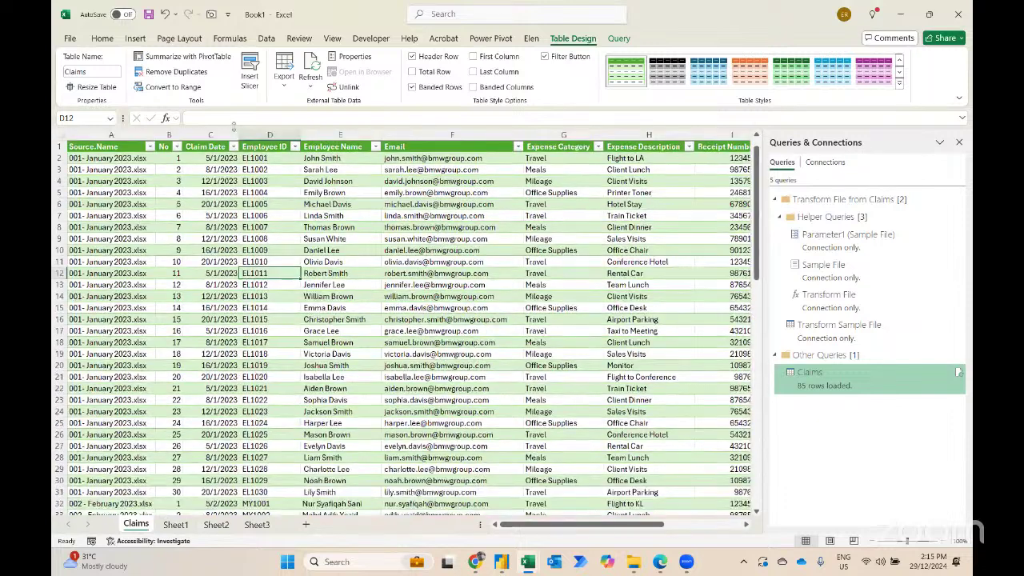
pyautogui.click(234, 146)
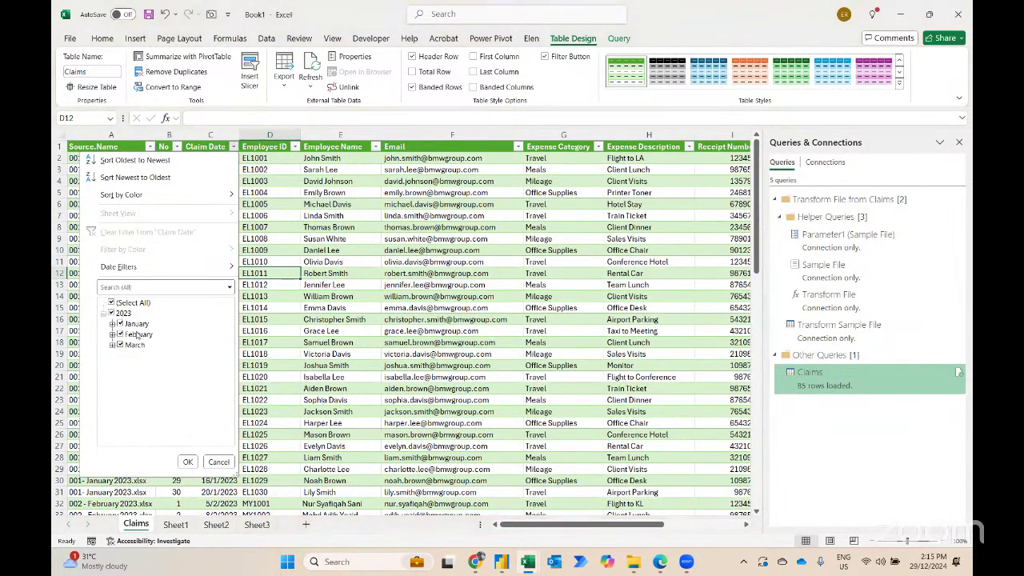
pyautogui.click(353, 264)
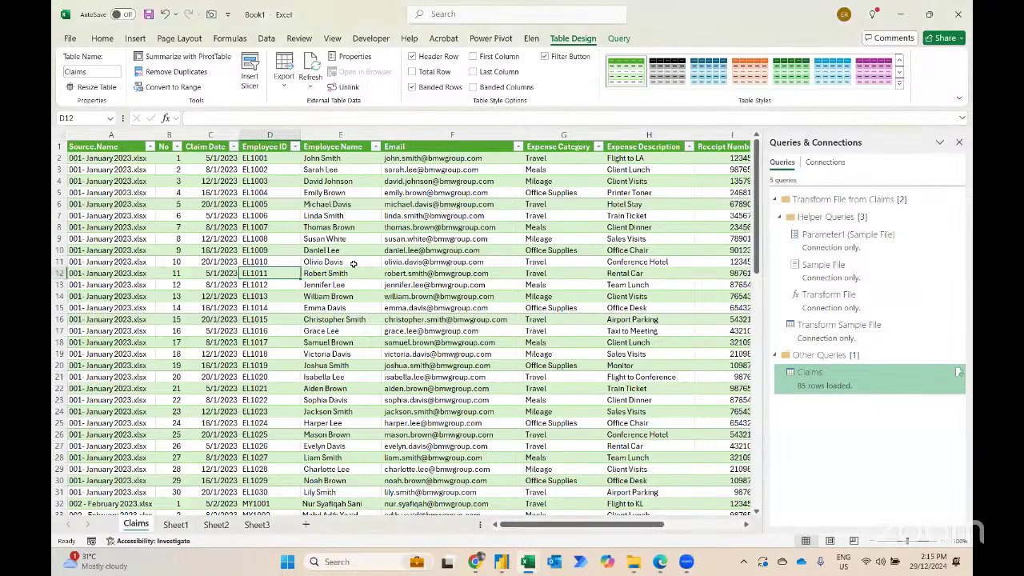
# In File Explorer, move 004 - April 2023, 005 - May 2023 and 006 - June 2023 into the Claims folder.
pyautogui.hotkey('alt', 'Tab')
pyautogui.click(221, 166)
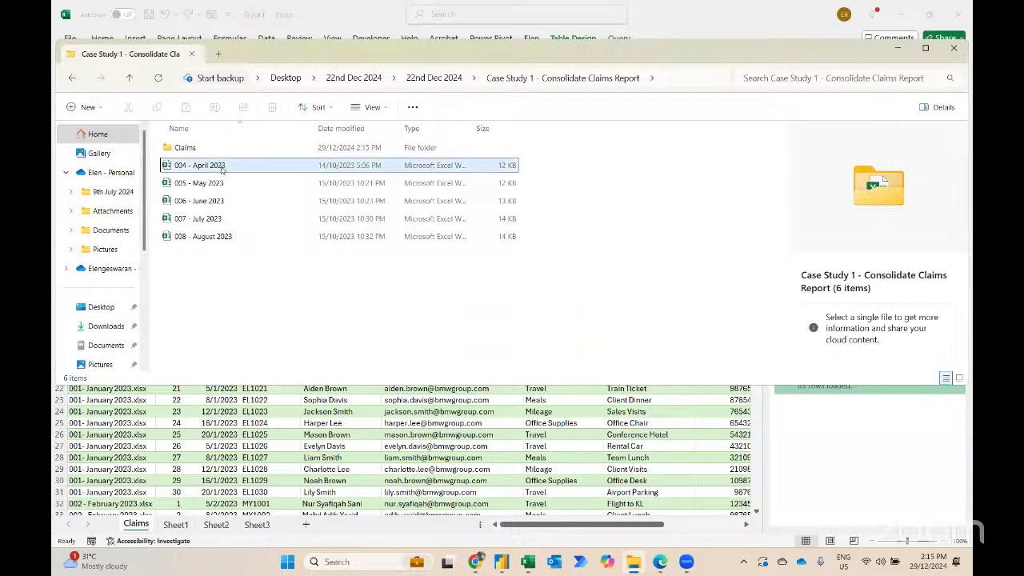
pyautogui.hotkey('shift', 'Down')
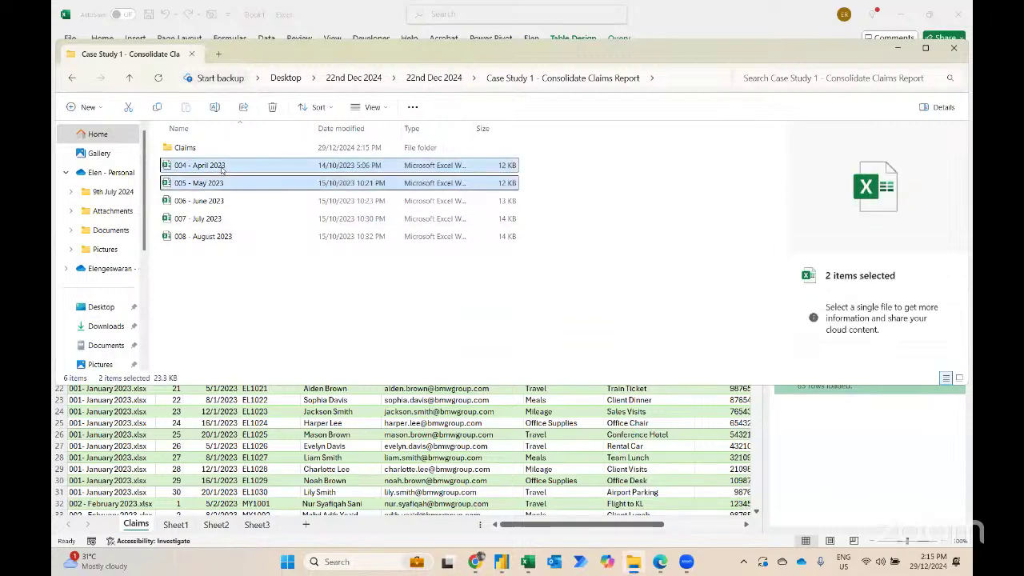
pyautogui.hotkey('shift', 'Down')
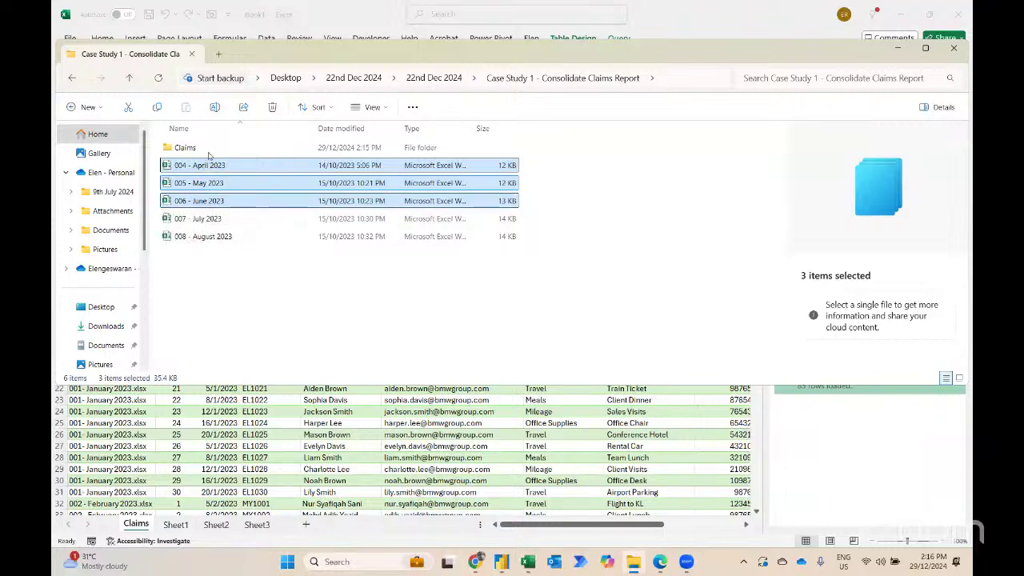
pyautogui.moveTo(209, 160); pyautogui.dragTo(190, 150)
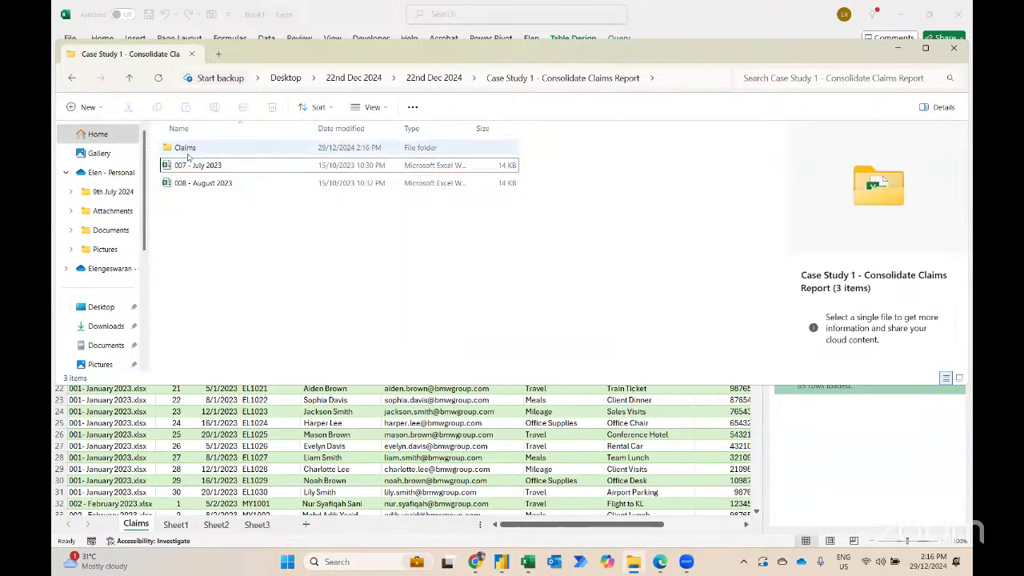
# Switch back to Excel and refresh the combined Claims table to bring in the April, May and June workbooks.
pyautogui.click(280, 434)
pyautogui.click(269, 400)
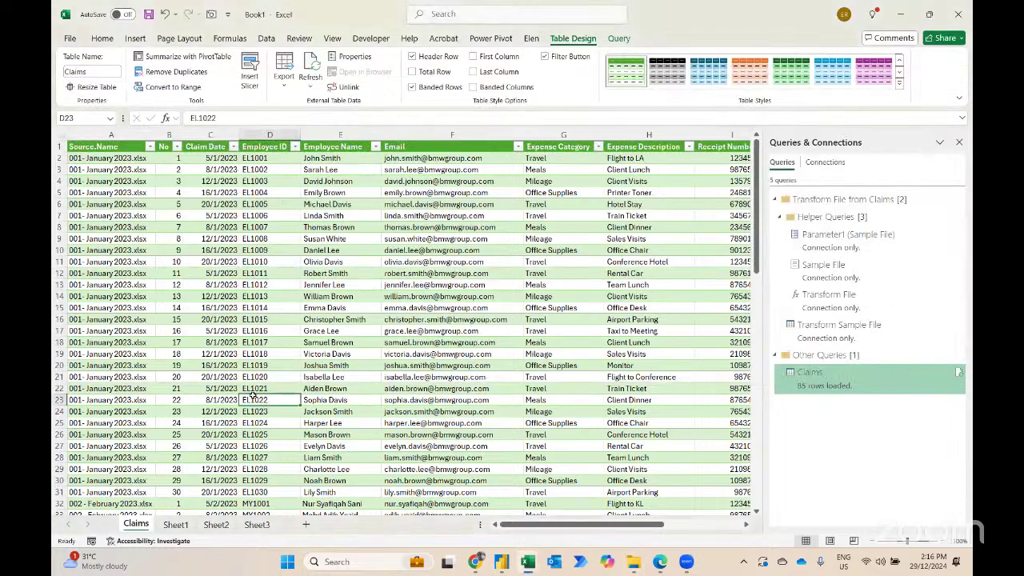
pyautogui.rightClick(254, 397)
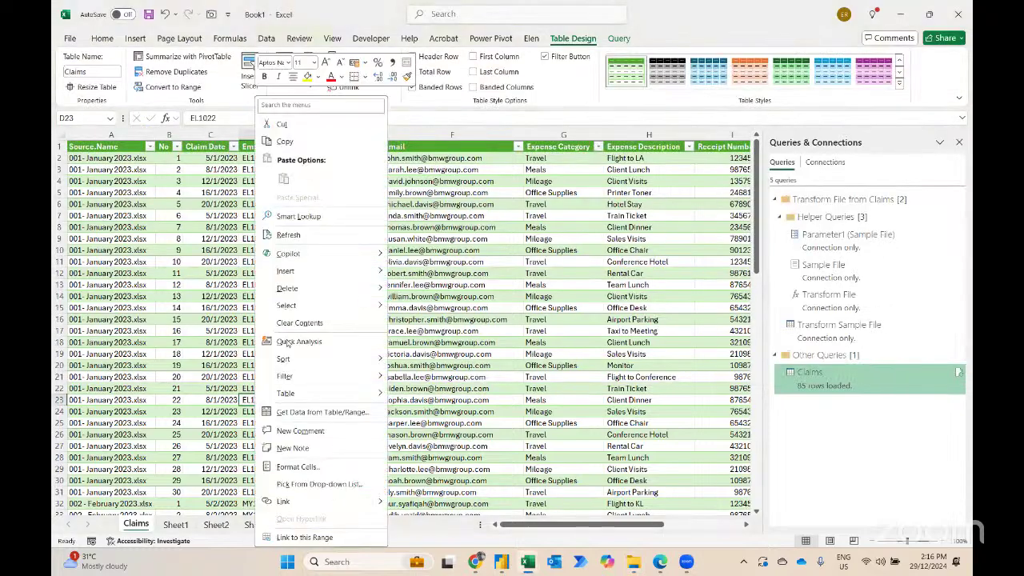
pyautogui.click(290, 236)
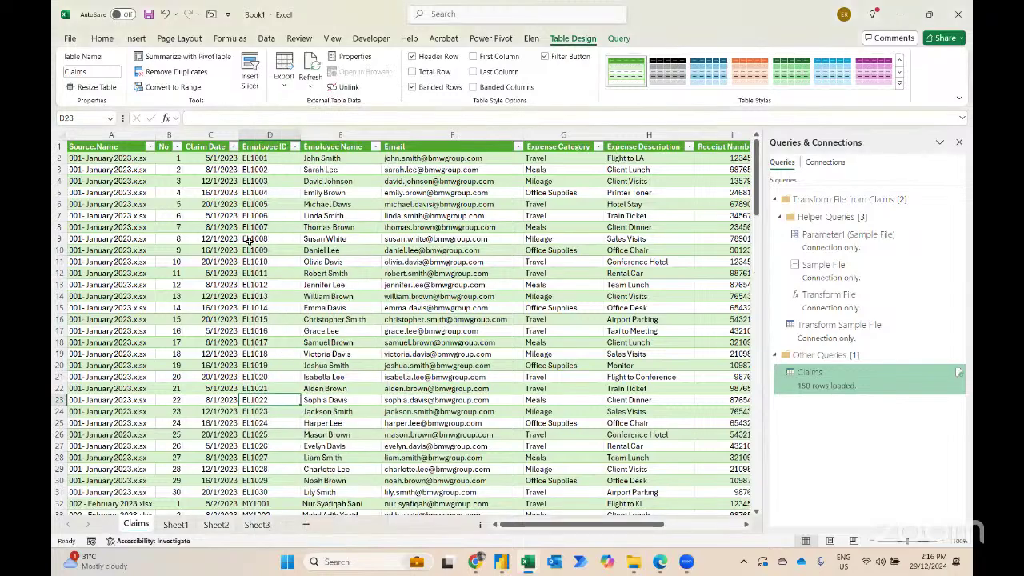
# Review the source file names down the refreshed Claims table and the months listed in the Claim Date filter.
pyautogui.scroll(-4, 272, 388)
pyautogui.scroll(-15, 272, 388)
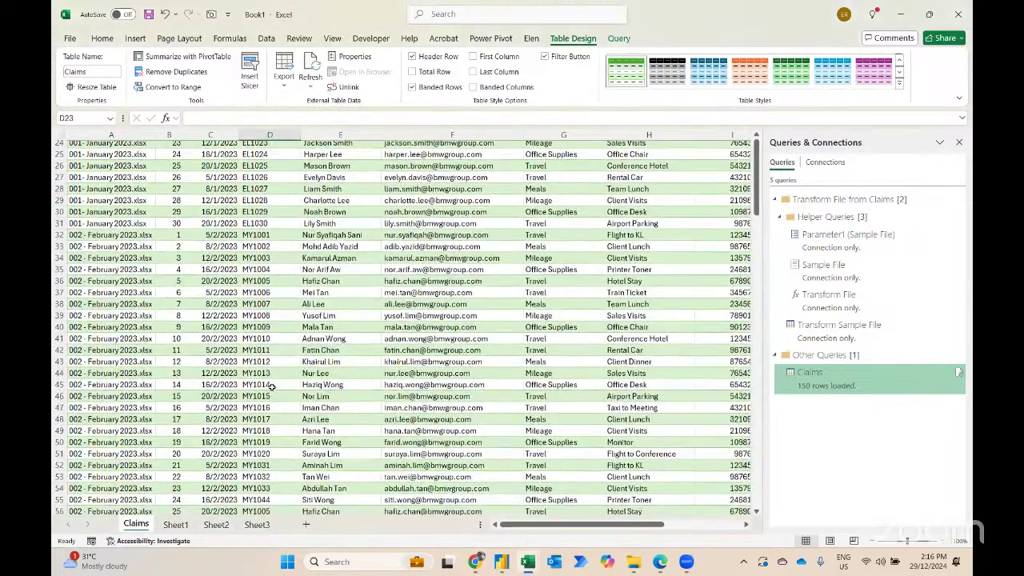
pyautogui.scroll(-12, 272, 388)
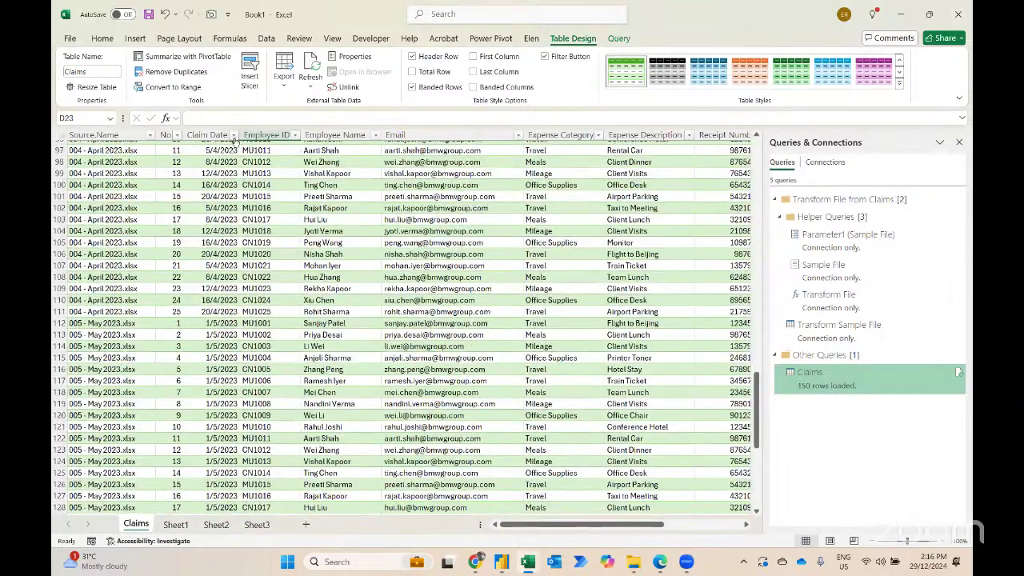
pyautogui.click(234, 136)
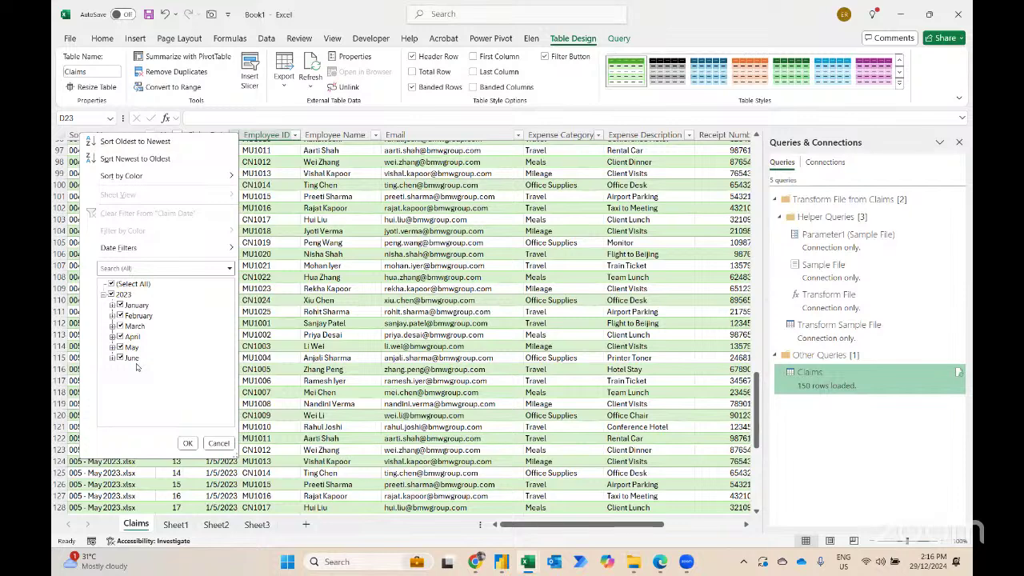
pyautogui.press('Escape')
# In File Explorer, move every workbook except 001- January 2023 from the Claims folder back to the Case Study 1 folder.
pyautogui.hotkey('alt', 'Tab')
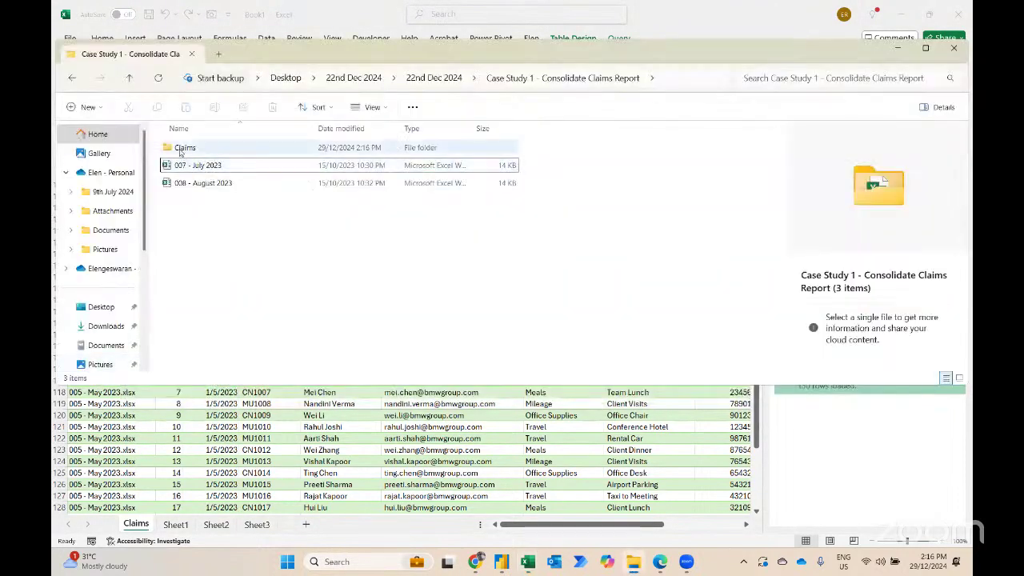
pyautogui.doubleClick(188, 147)
pyautogui.moveTo(255, 281); pyautogui.dragTo(520, 81)
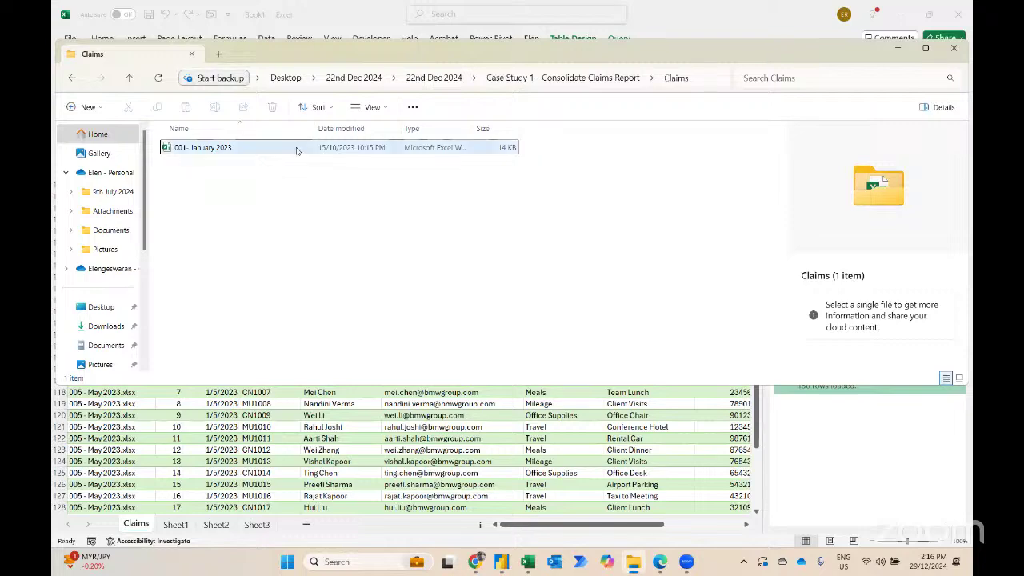
# Switch back to Excel and refresh the Claims table so it reflects only the January workbook in the folder.
pyautogui.hotkey('alt', 'Tab')
pyautogui.click(210, 150)
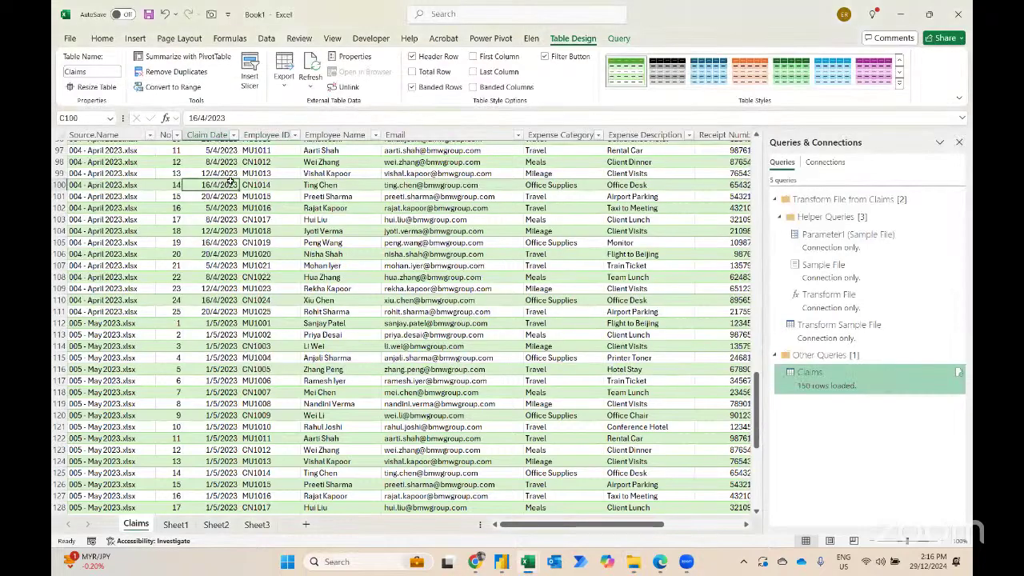
pyautogui.hotkey('ctrl', 'Up')
pyautogui.rightClick(202, 155)
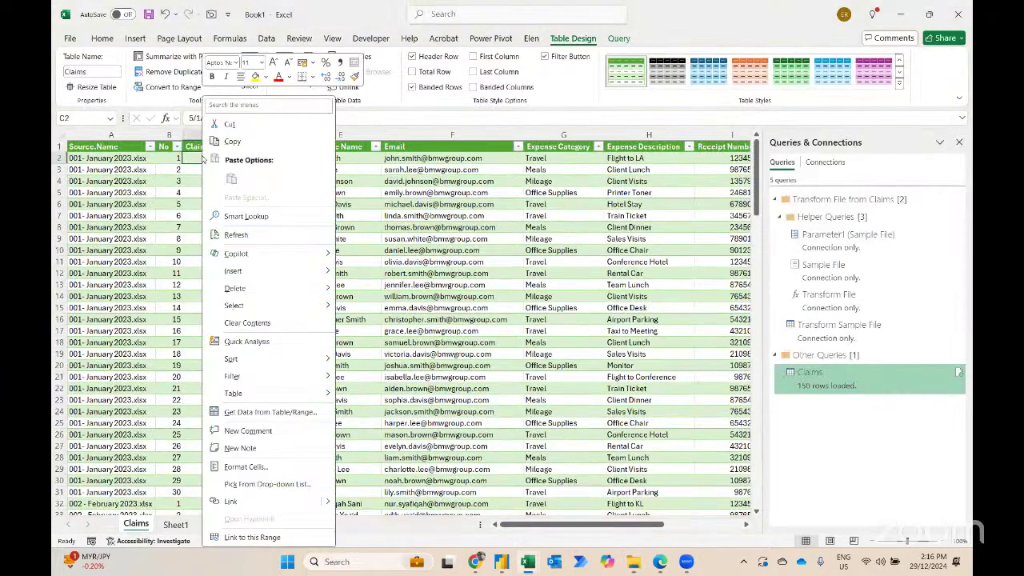
pyautogui.click(237, 236)
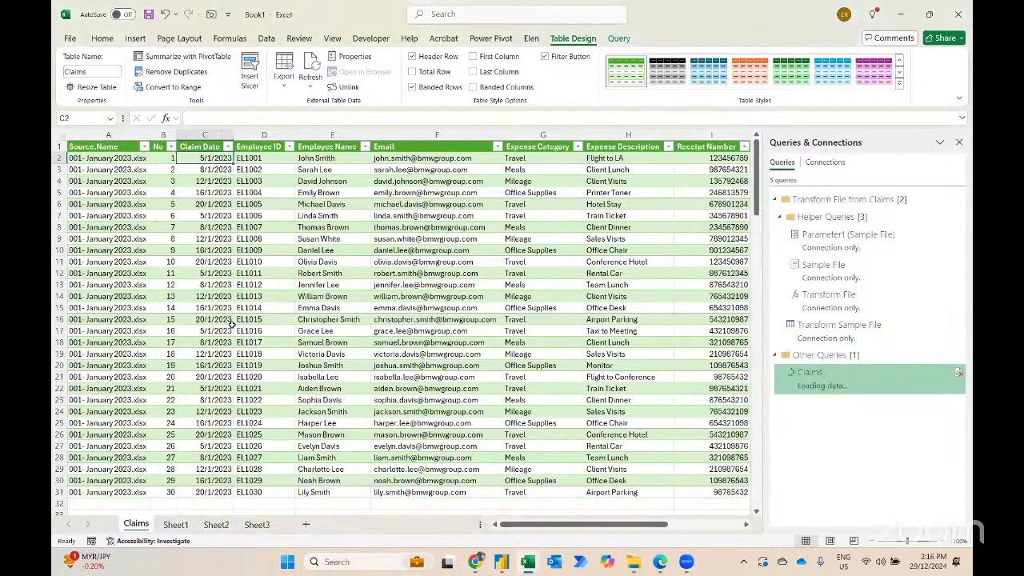
pyautogui.scroll(-1, 232, 323)
pyautogui.scroll(2, 231, 323)
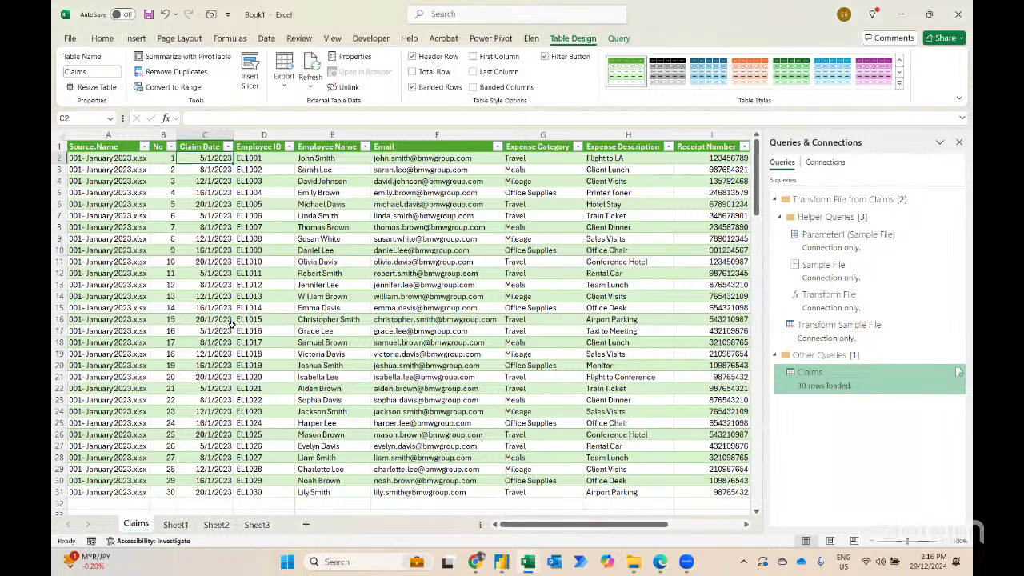
# On Sheet1, change instruction 5 in cell B6 to read "5. another box will appear >> load as pivot table".
pyautogui.click(175, 524)
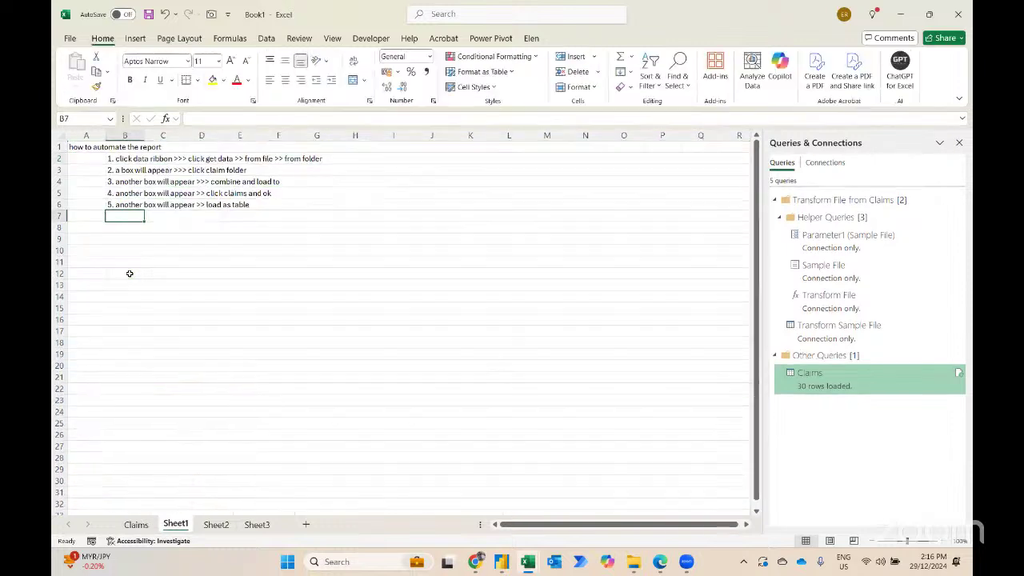
pyautogui.press('Up')
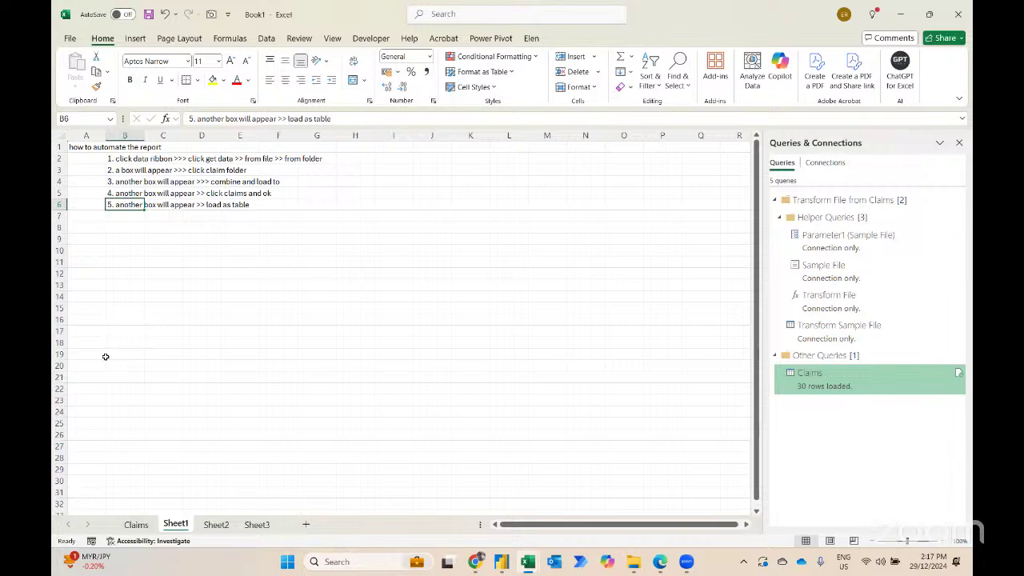
pyautogui.press('Up')
pyautogui.press('Up')
pyautogui.press('Up')
pyautogui.press('Up')
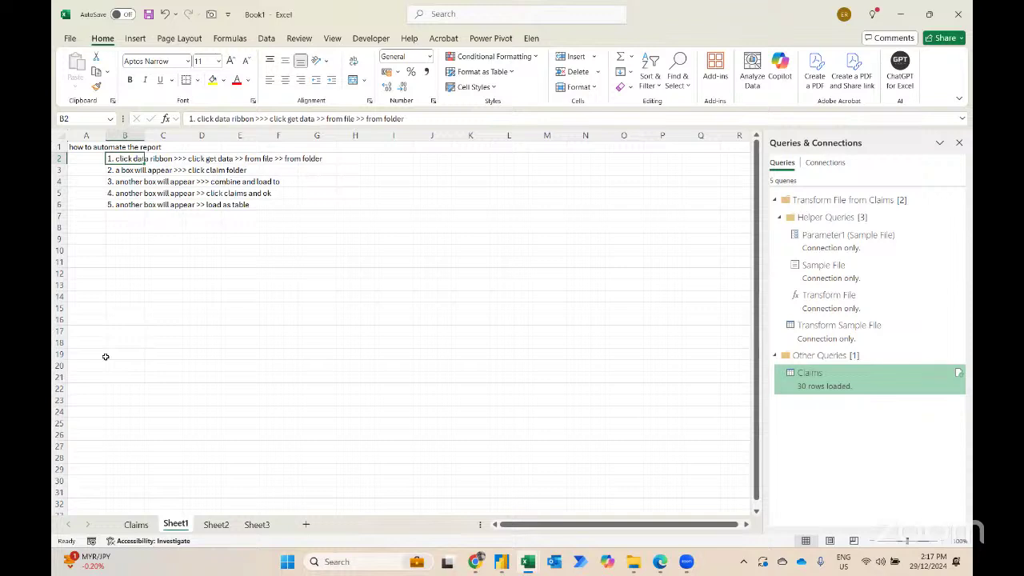
pyautogui.press('Down')
pyautogui.press('Down')
pyautogui.press('Down')
pyautogui.press('Down')
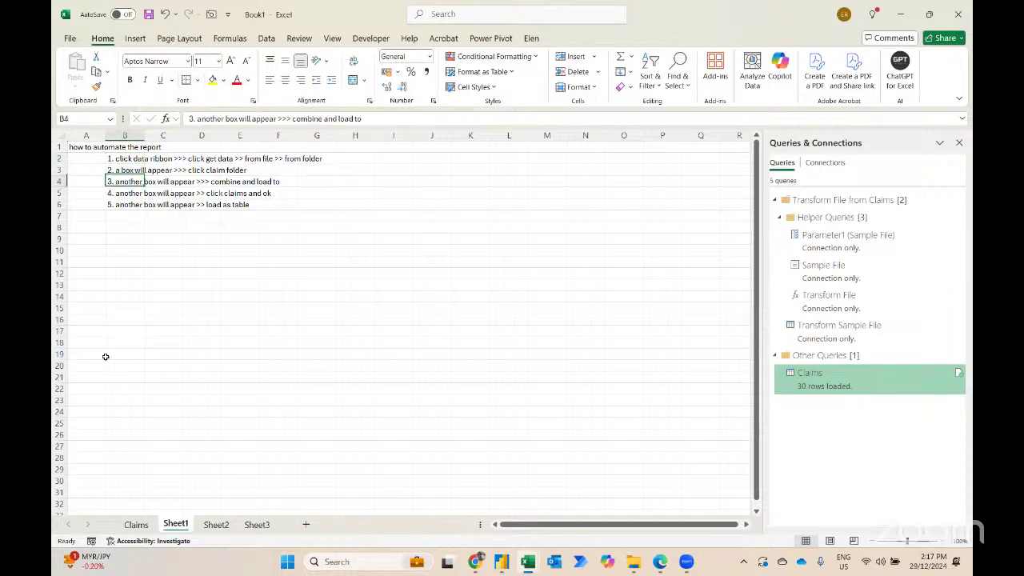
pyautogui.press('F2')
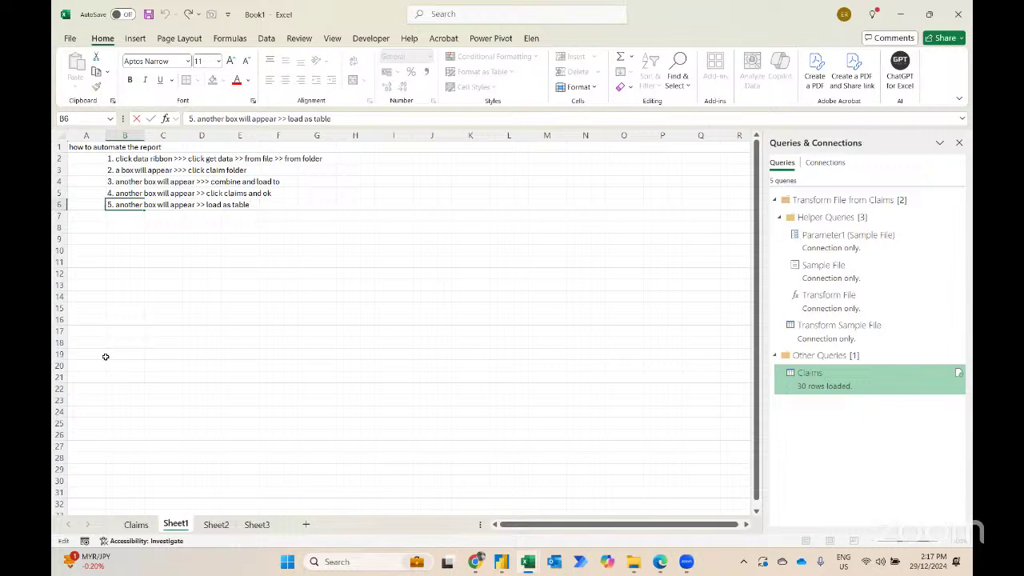
pyautogui.write('pivot')
pyautogui.press('Return')
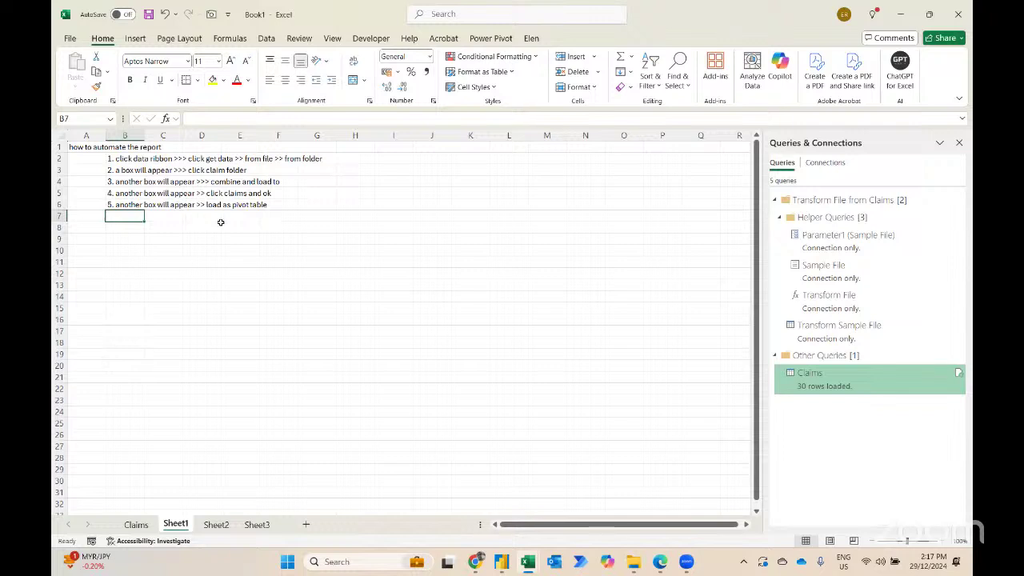
# Start a new data import from a folder and choose the Claims folder as its source.
pyautogui.click(149, 253)
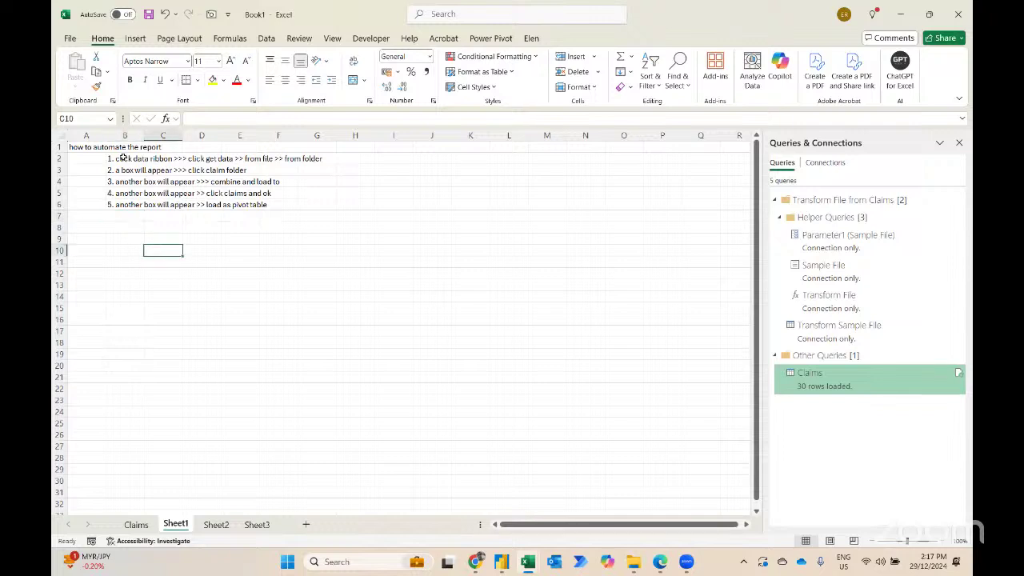
pyautogui.click(266, 39)
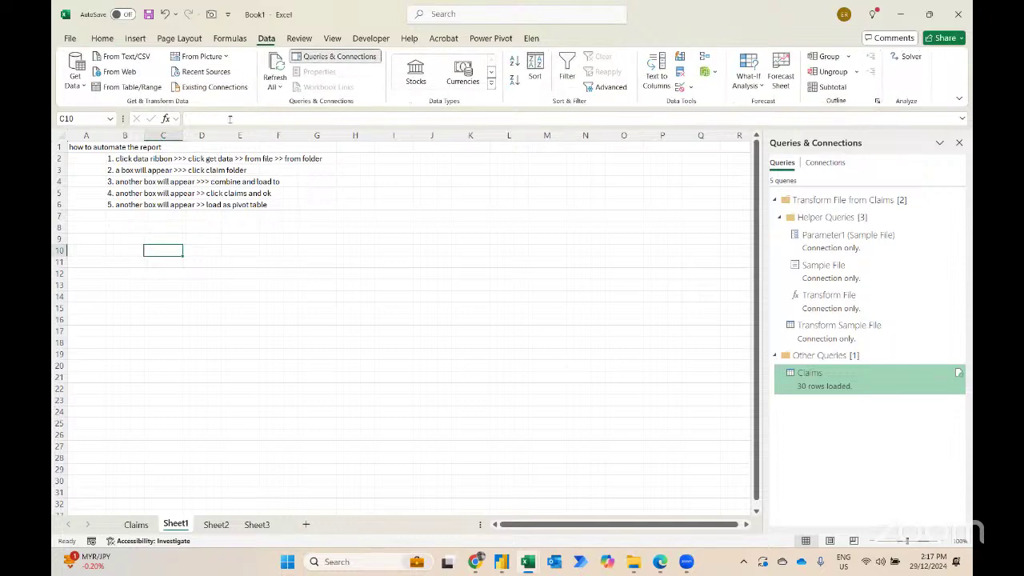
pyautogui.click(79, 78)
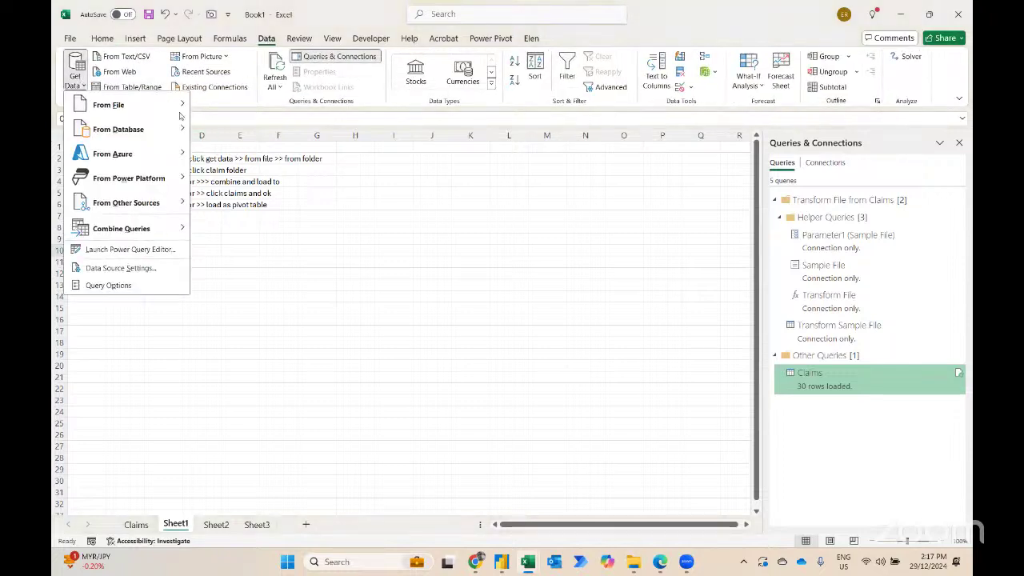
pyautogui.moveTo(149, 106)
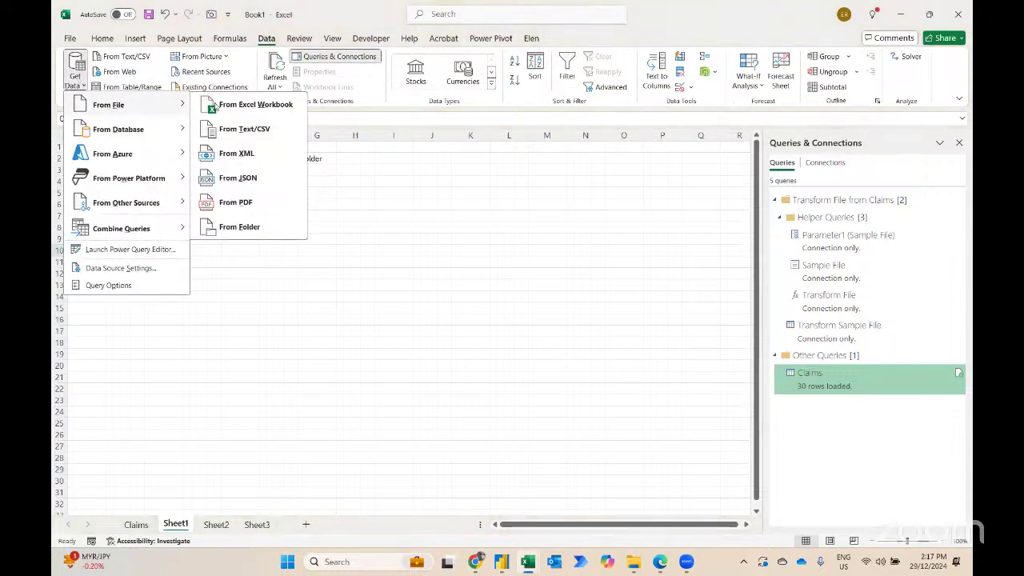
pyautogui.click(239, 226)
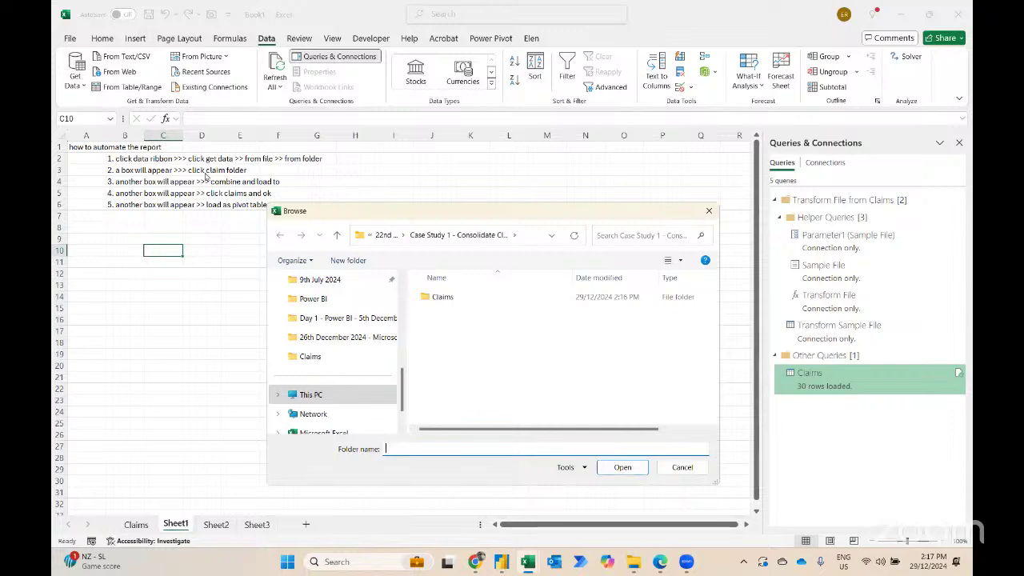
pyautogui.click(442, 298)
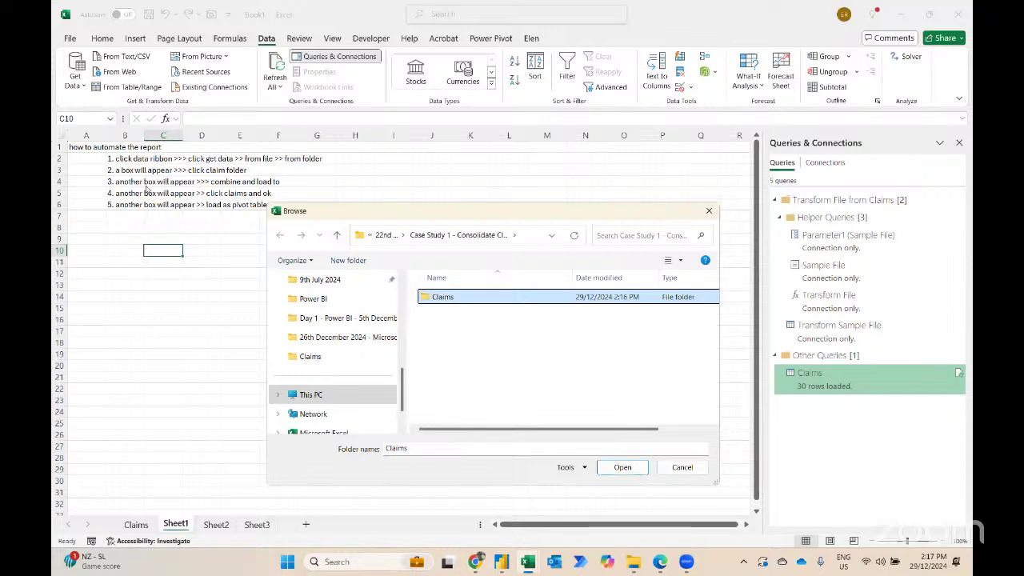
pyautogui.click(623, 469)
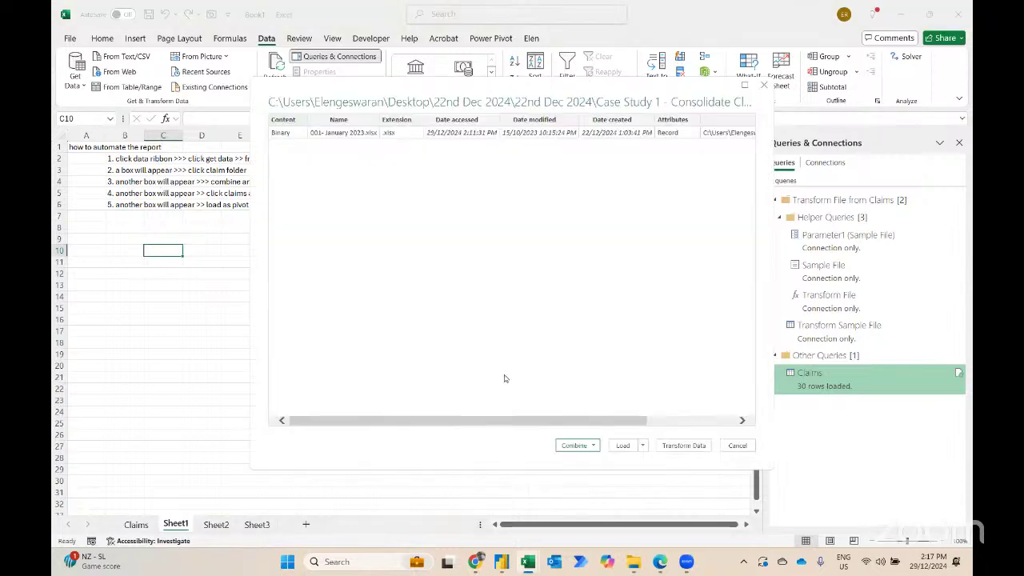
# Combine the folder's files using the Claims object and load them as a PivotTable Report on a new worksheet.
pyautogui.click(591, 444)
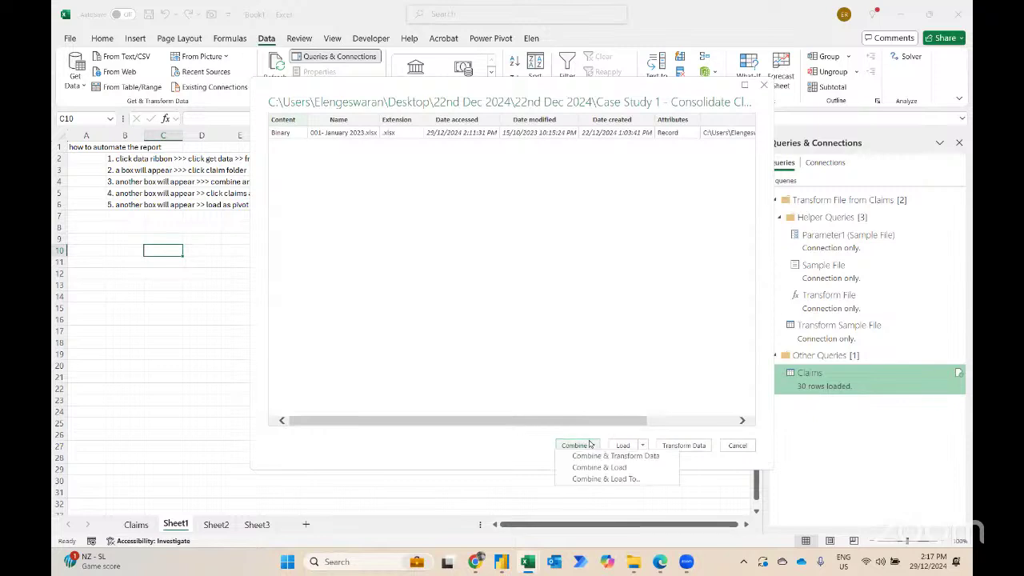
pyautogui.click(606, 479)
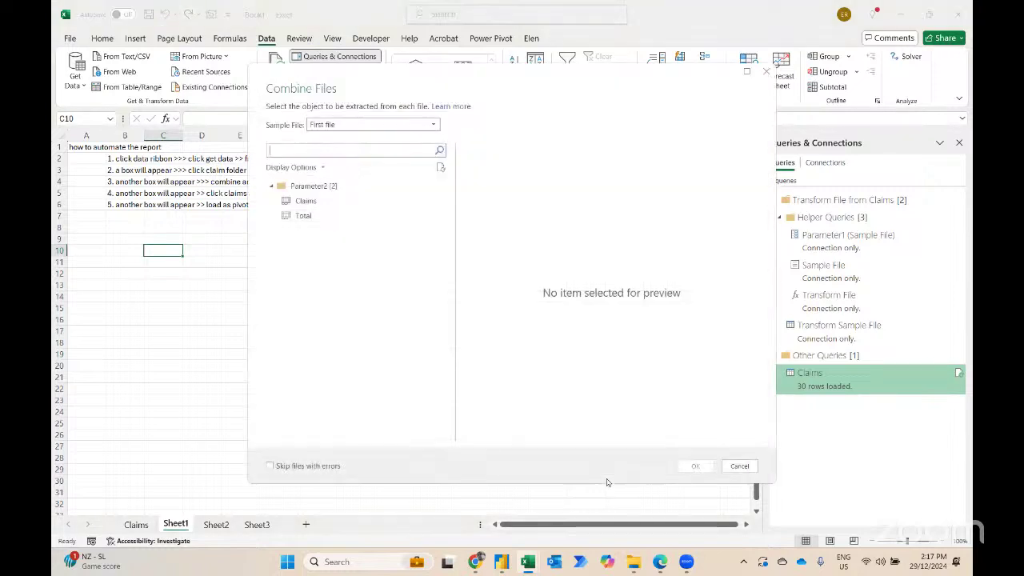
pyautogui.click(306, 201)
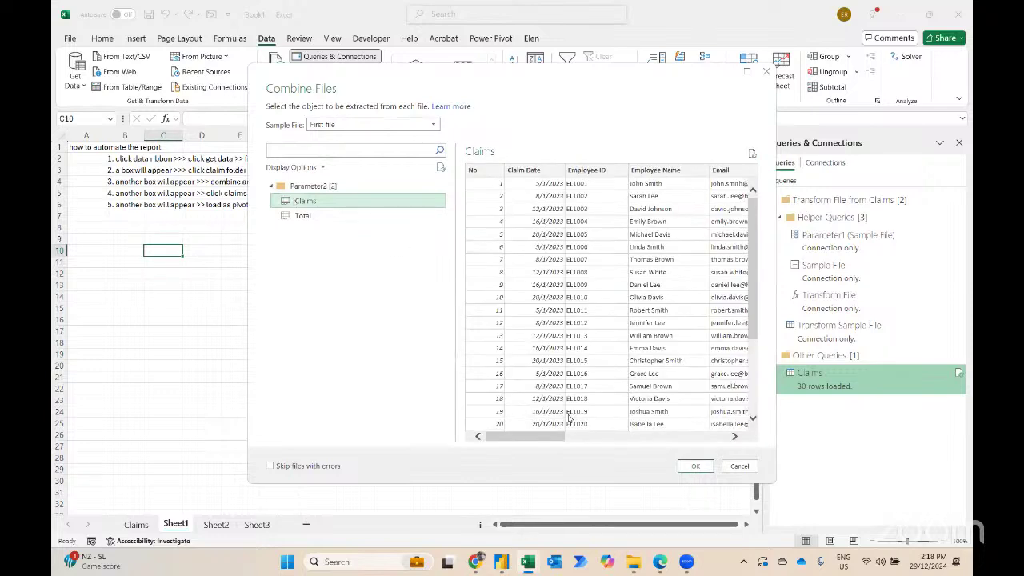
pyautogui.click(688, 467)
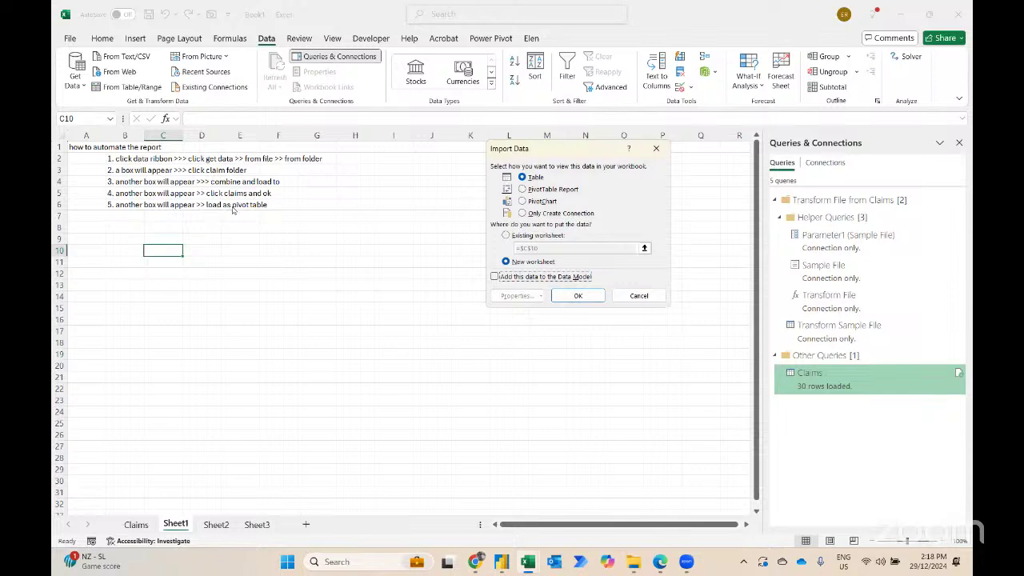
pyautogui.click(524, 190)
pyautogui.click(582, 297)
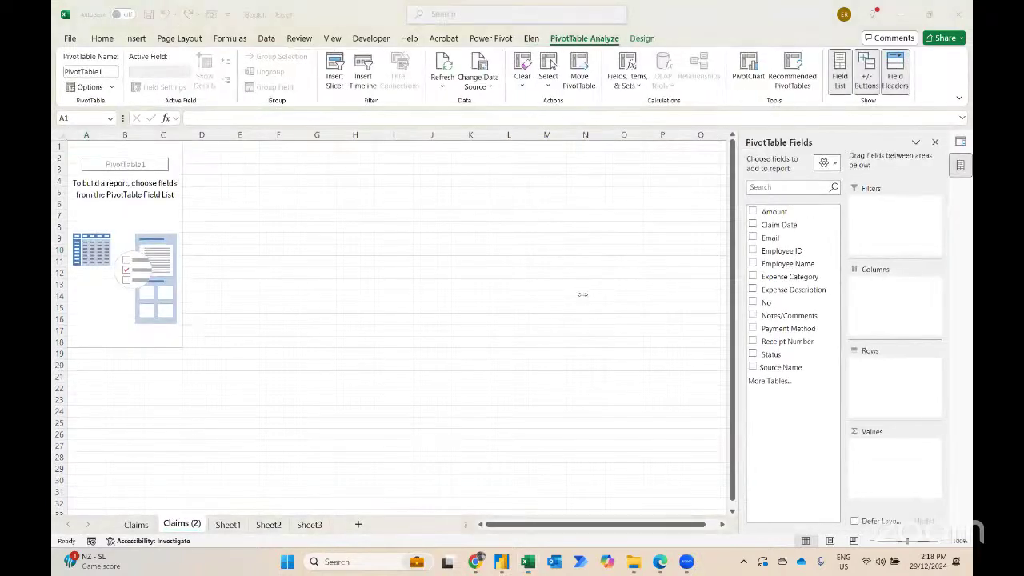
# Add Amount and Claim Date to the pivot table and group the claim dates by months.
pyautogui.click(753, 212)
pyautogui.click(753, 226)
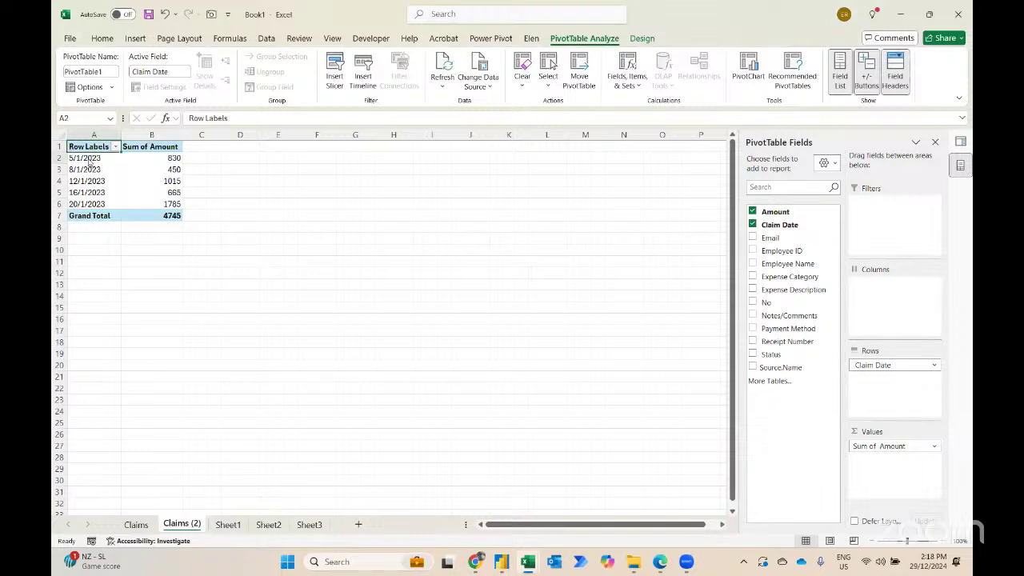
pyautogui.rightClick(89, 159)
pyautogui.click(142, 335)
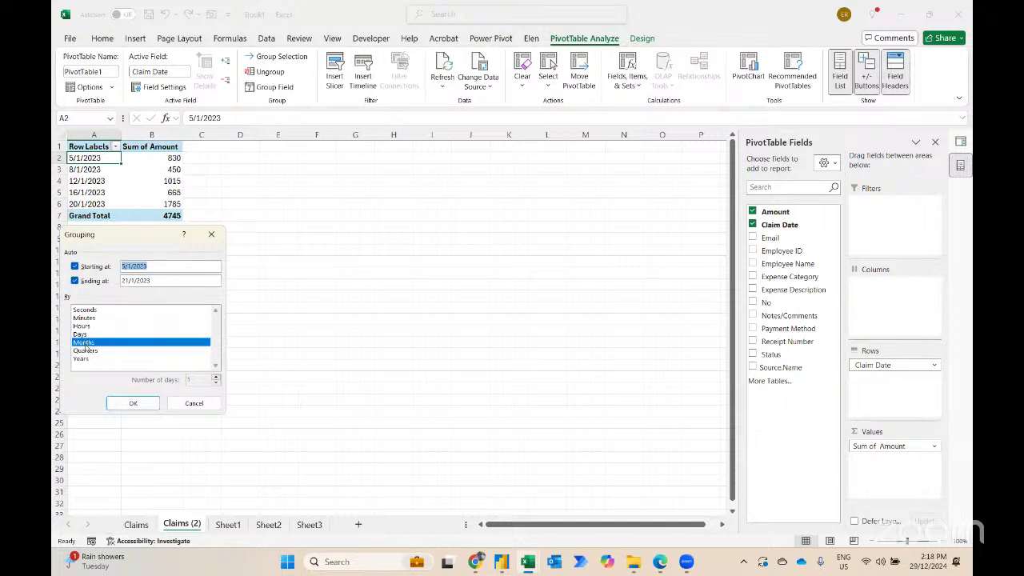
pyautogui.click(134, 404)
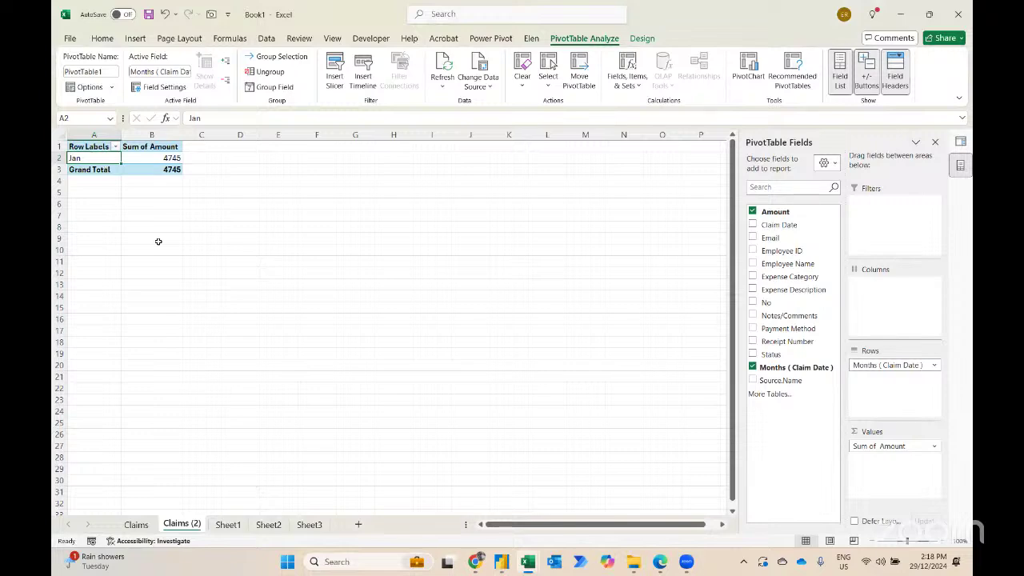
# Switch to File Explorer, move the February to May 2023 workbooks into the Claims folder, and refresh the pivot table in Excel.
pyautogui.hotkey('alt', 'Tab')
pyautogui.hotkey('alt', 'Up')
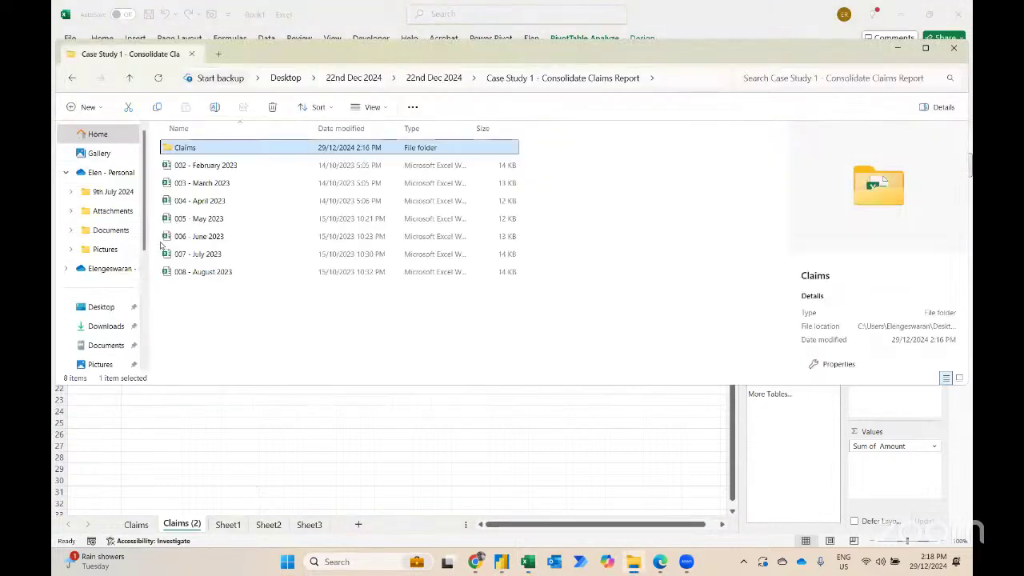
pyautogui.click(210, 172)
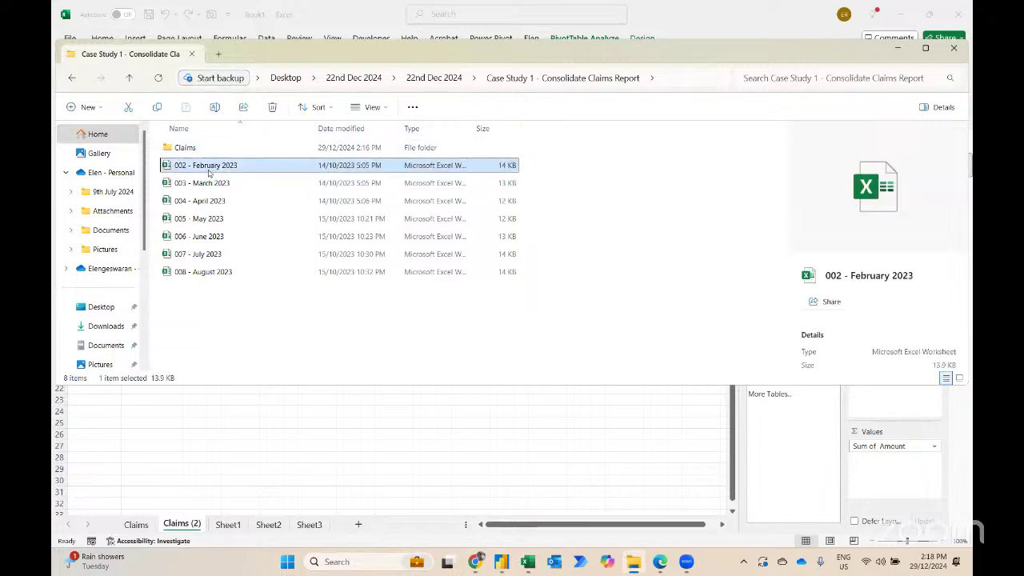
pyautogui.hotkey('shift', 'Down')
pyautogui.hotkey('shift', 'Down')
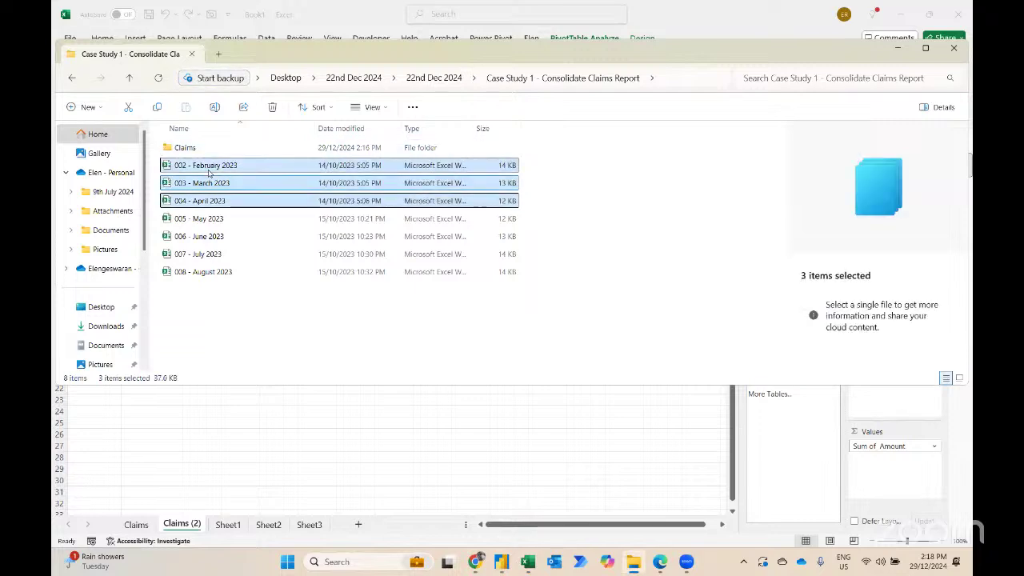
pyautogui.hotkey('shift', 'Down')
pyautogui.moveTo(210, 172); pyautogui.dragTo(216, 148)
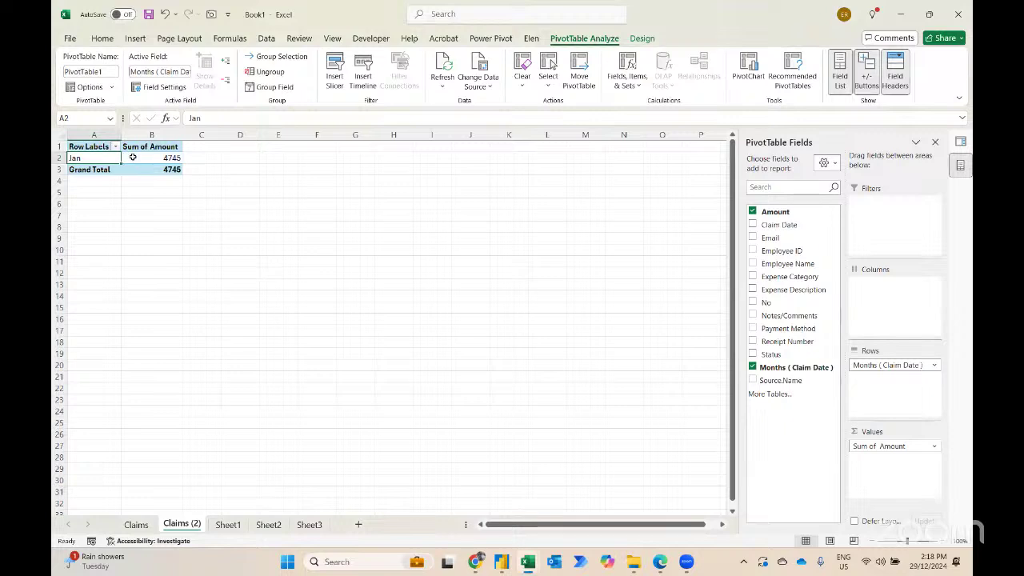
pyautogui.rightClick(133, 158)
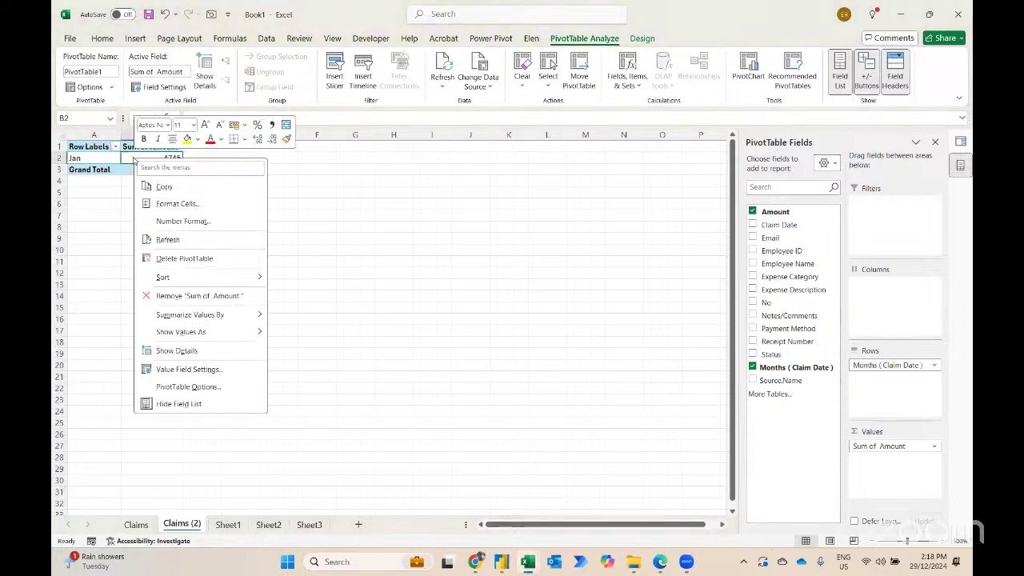
pyautogui.click(175, 245)
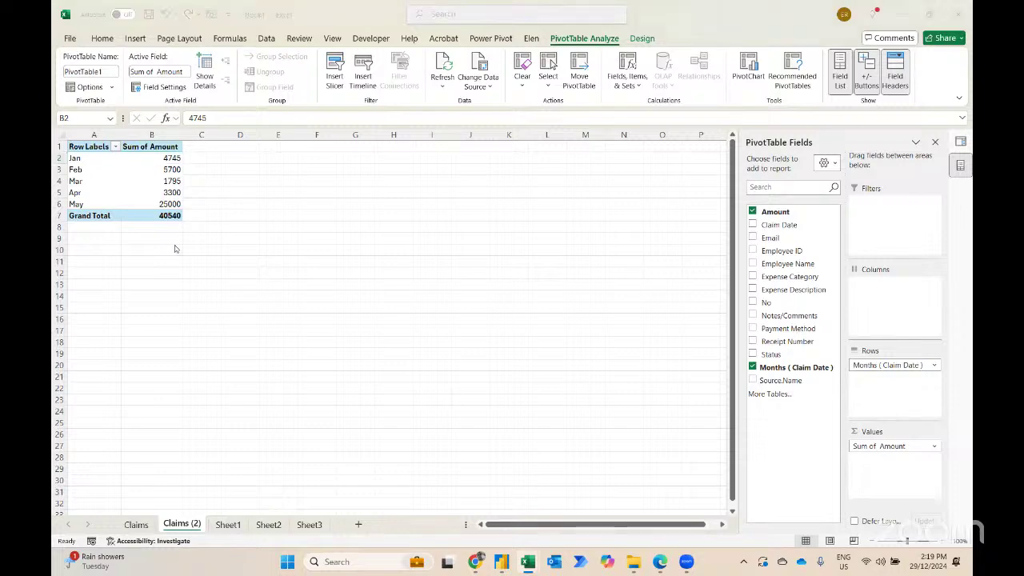
# Move the remaining June, July and August 2023 workbooks into the Claims folder in File Explorer and refresh the Excel pivot table again.
pyautogui.hotkey('alt', 'Tab')
pyautogui.moveTo(246, 231); pyautogui.dragTo(181, 148)
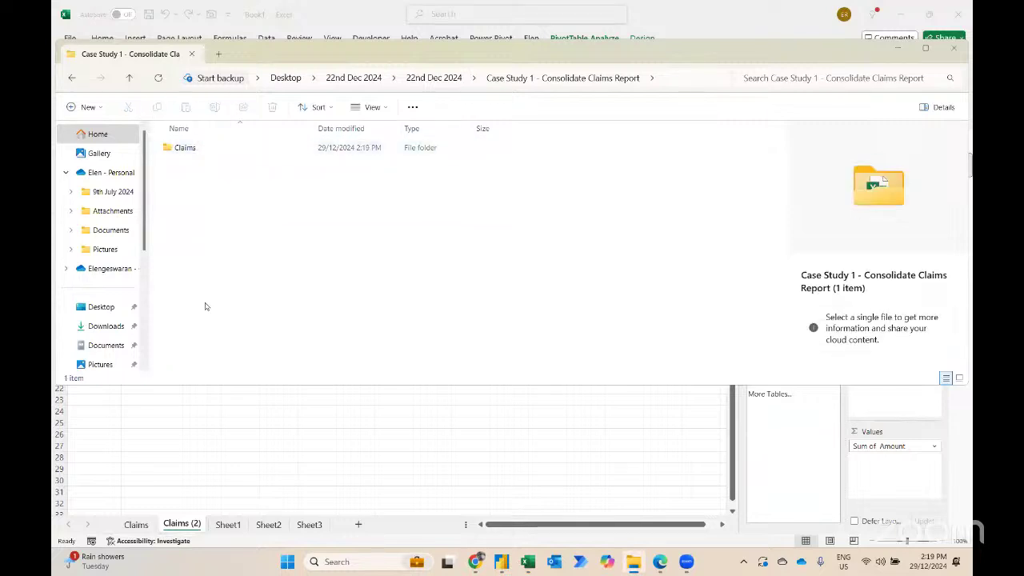
pyautogui.hotkey('alt', 'Tab')
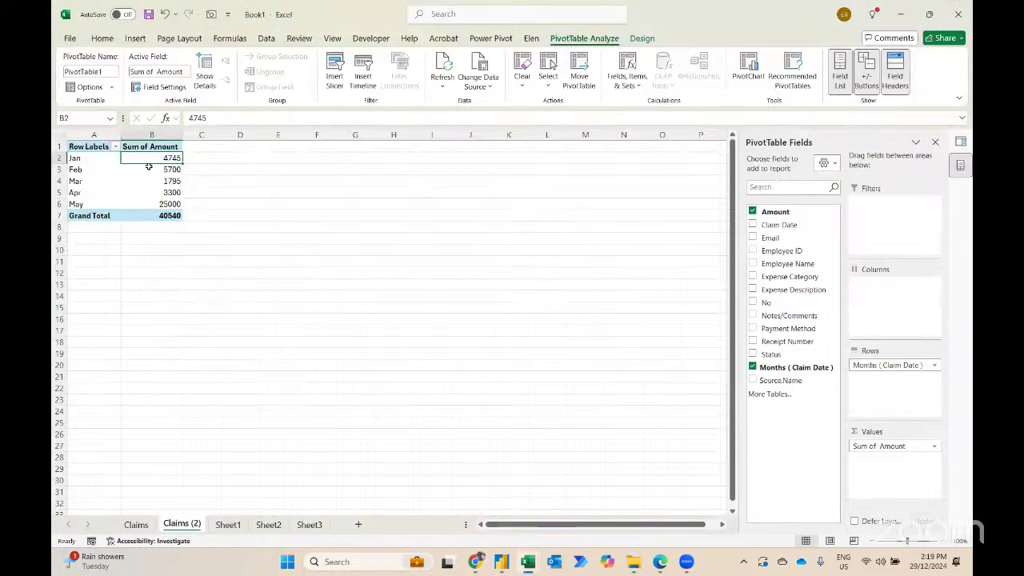
pyautogui.rightClick(149, 169)
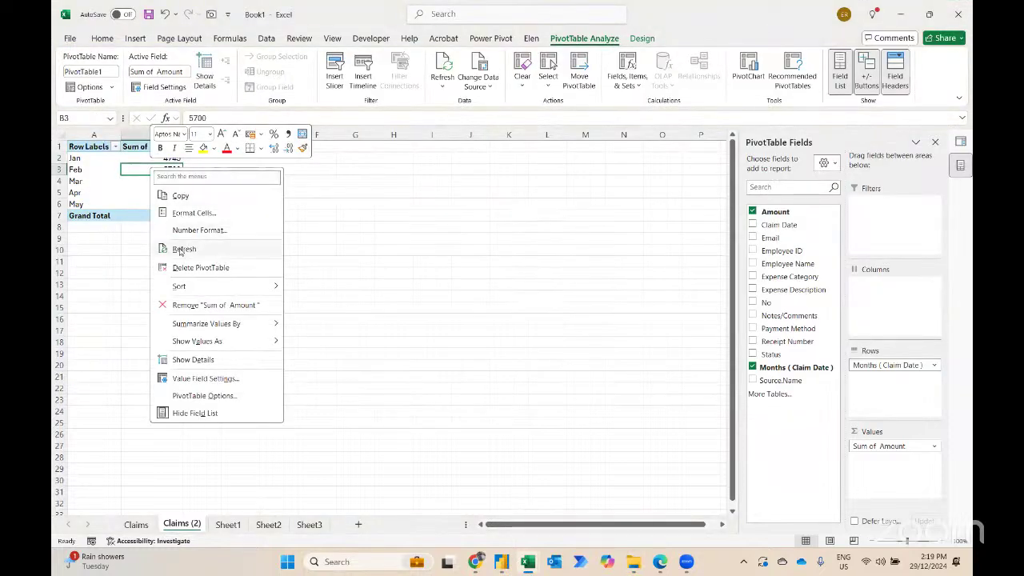
pyautogui.click(182, 248)
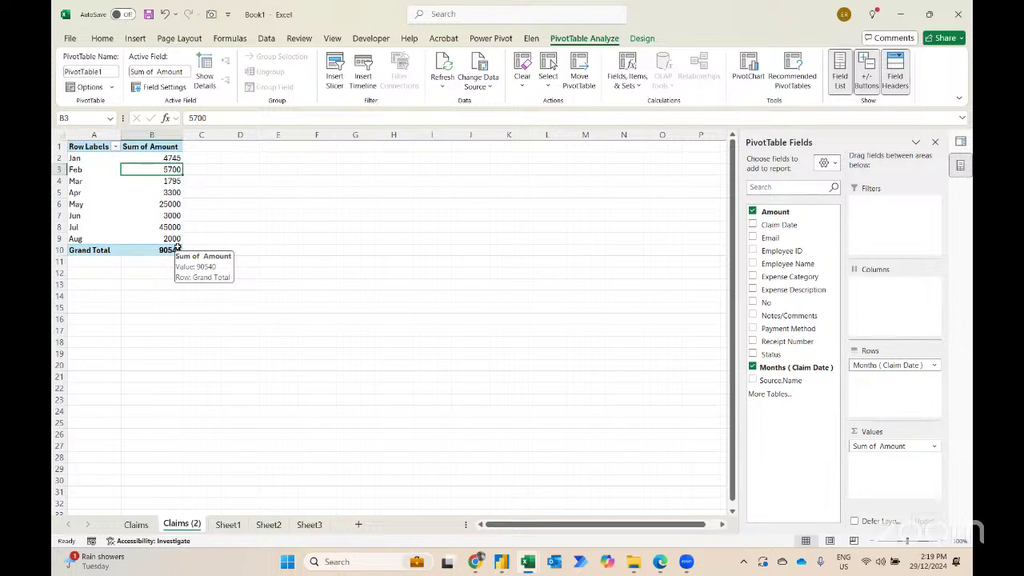
# In File Explorer, move the February to August 2023 workbooks out of Claims back to the Case Study 1 - Consolidate Claims Report folder.
pyautogui.hotkey('alt', 'Tab')
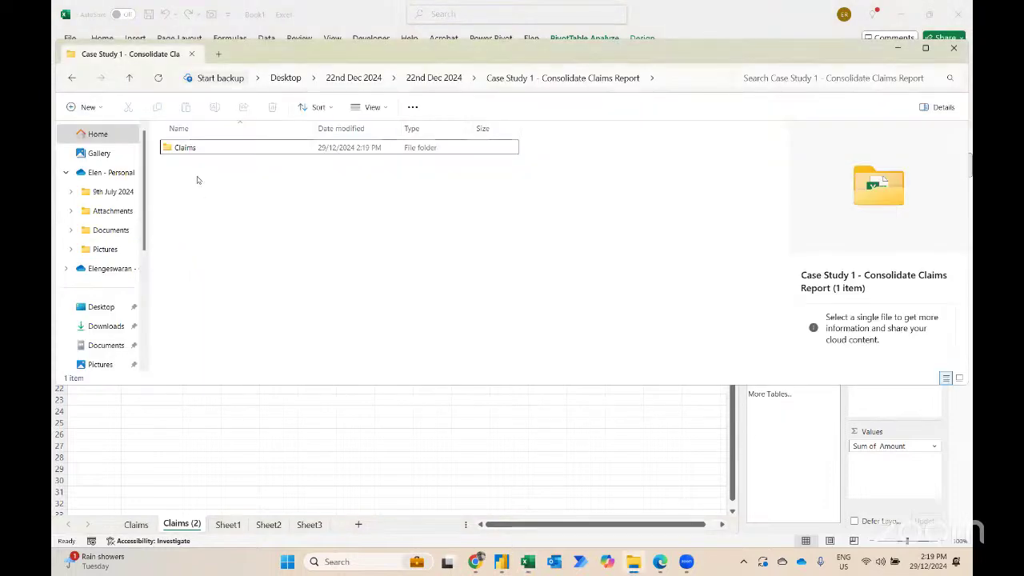
pyautogui.doubleClick(188, 147)
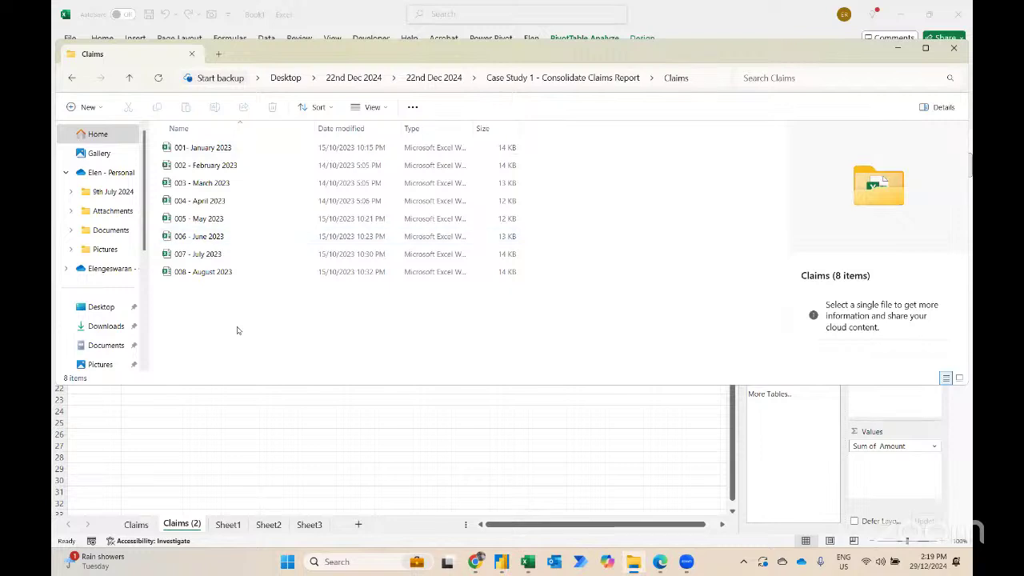
pyautogui.moveTo(237, 330); pyautogui.dragTo(520, 79)
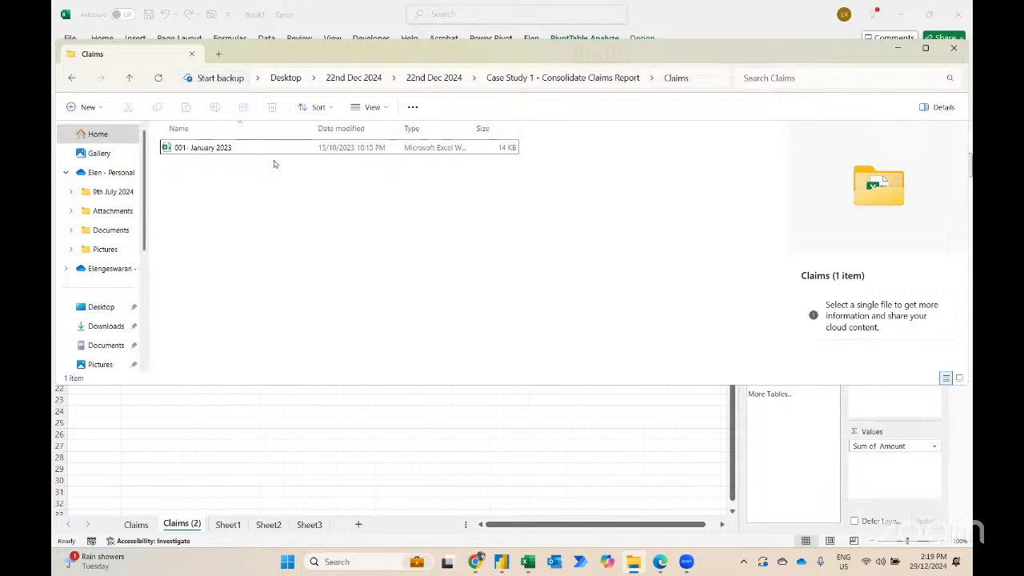
# Switch to Power BI Desktop and start a data import using the Folder connector.
pyautogui.click(501, 562)
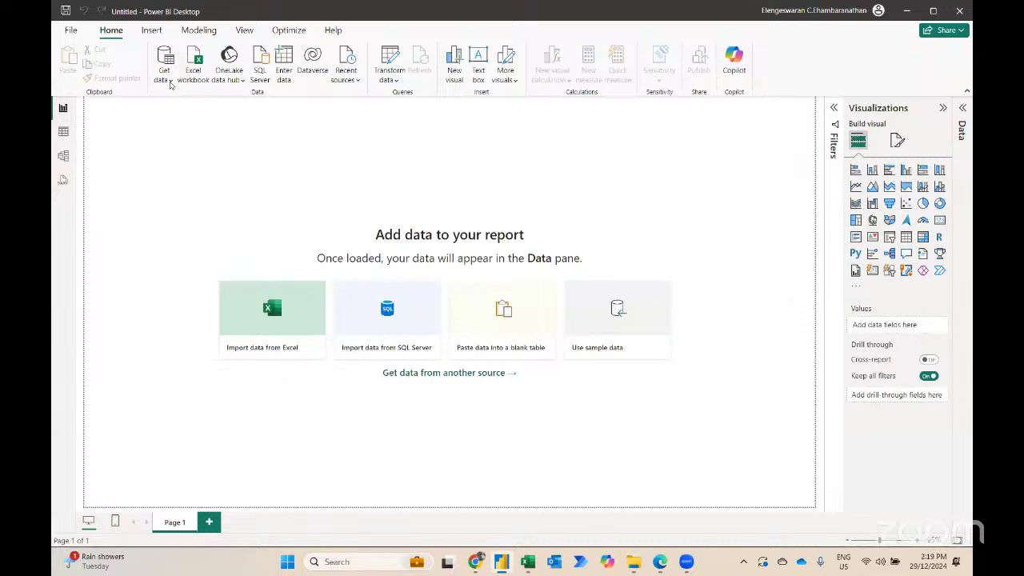
pyautogui.click(167, 81)
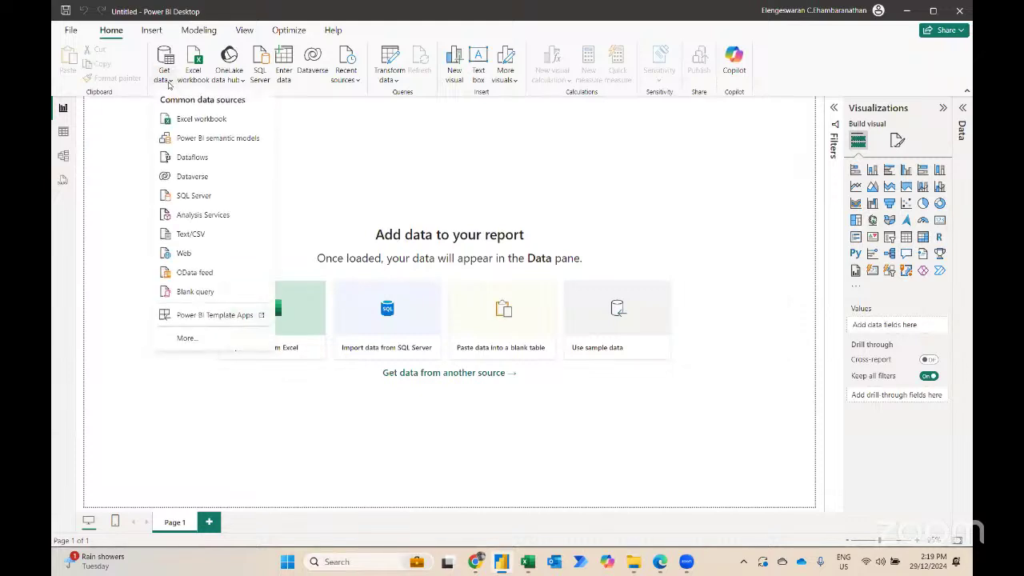
pyautogui.click(184, 339)
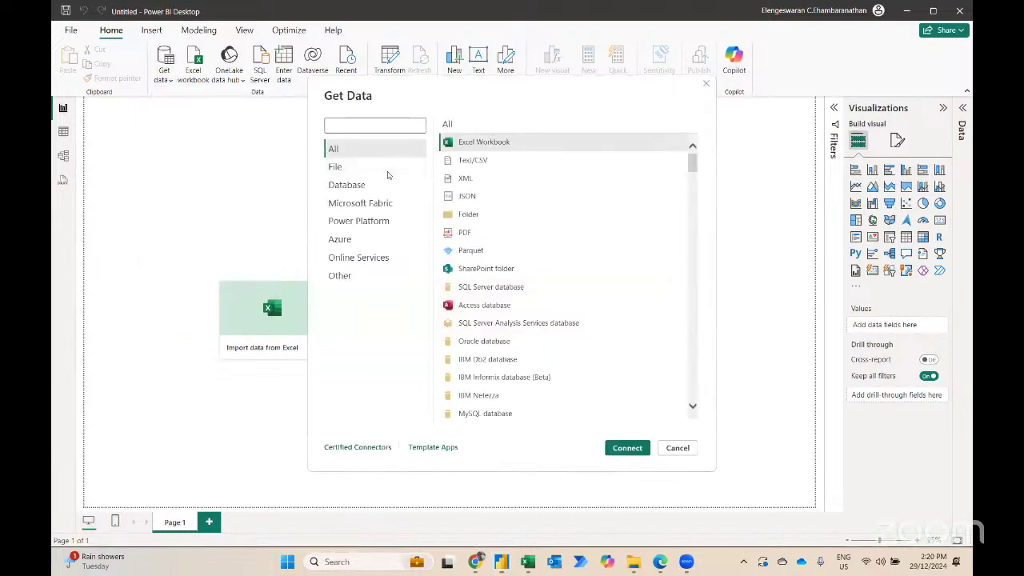
pyautogui.click(469, 214)
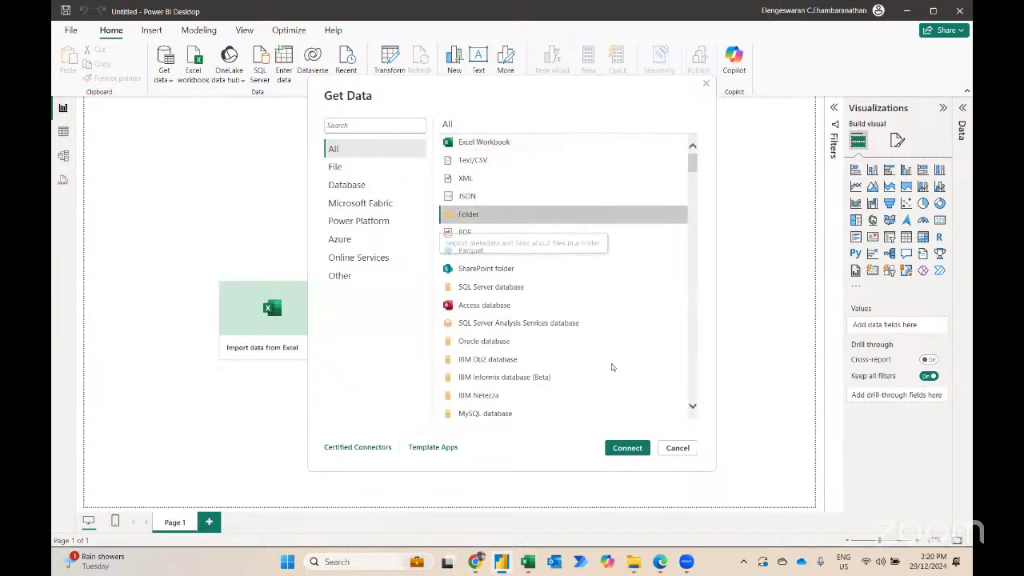
pyautogui.click(628, 449)
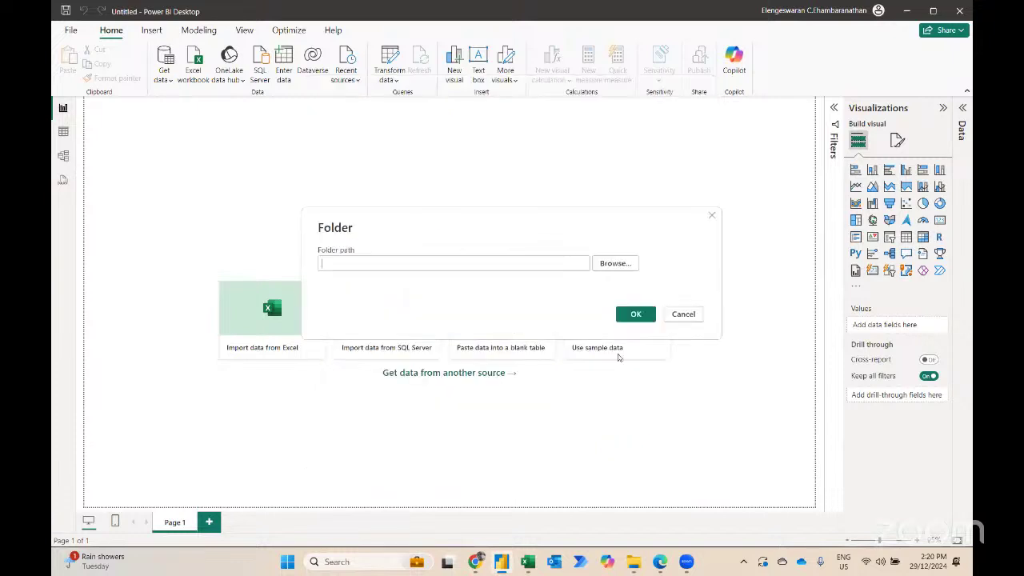
# Set the import's folder path to the Claims folder inside Case Study 1, under the nested 22nd Dec 2024 folders on the Desktop.
pyautogui.click(616, 263)
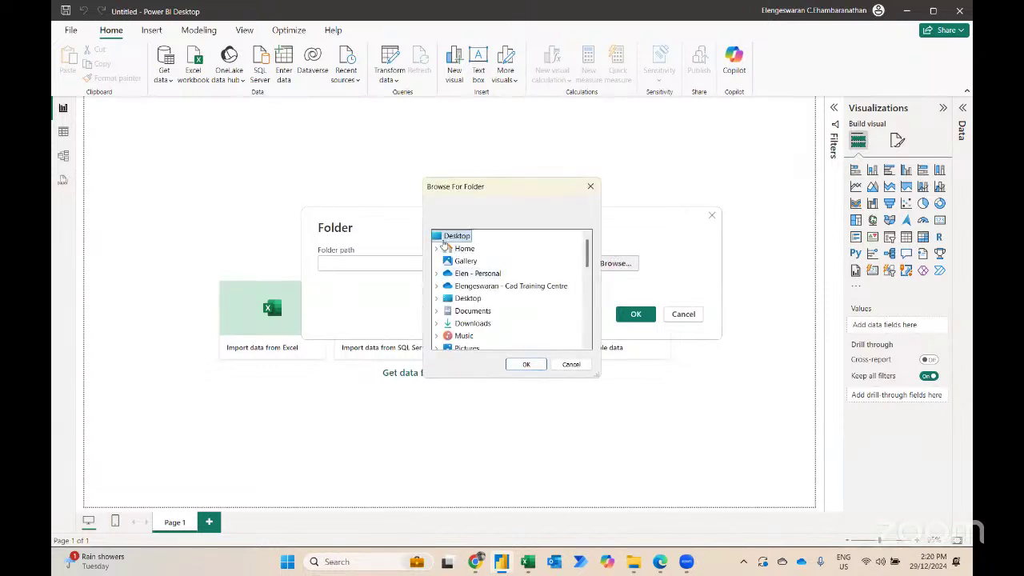
pyautogui.click(436, 298)
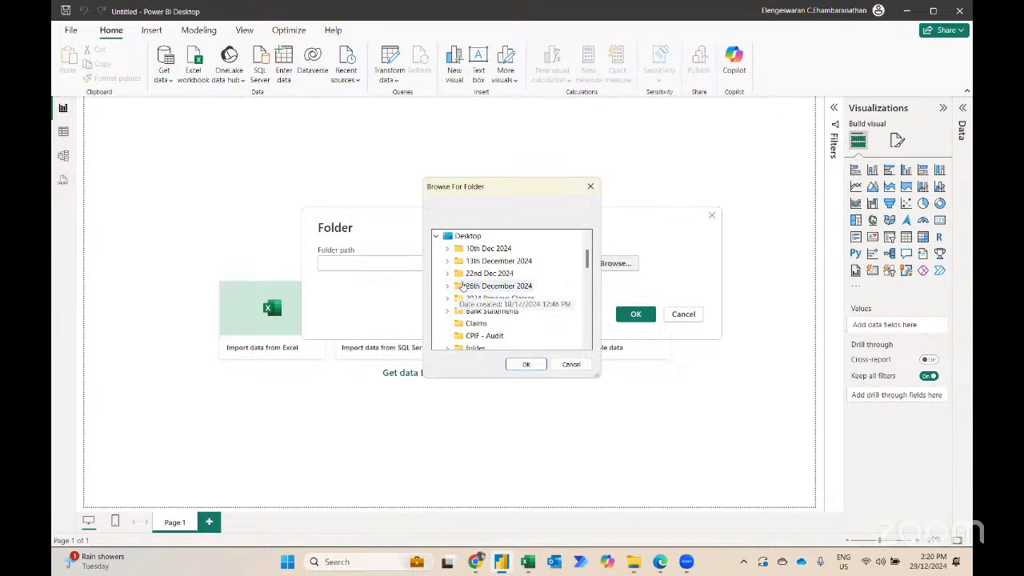
pyautogui.click(446, 274)
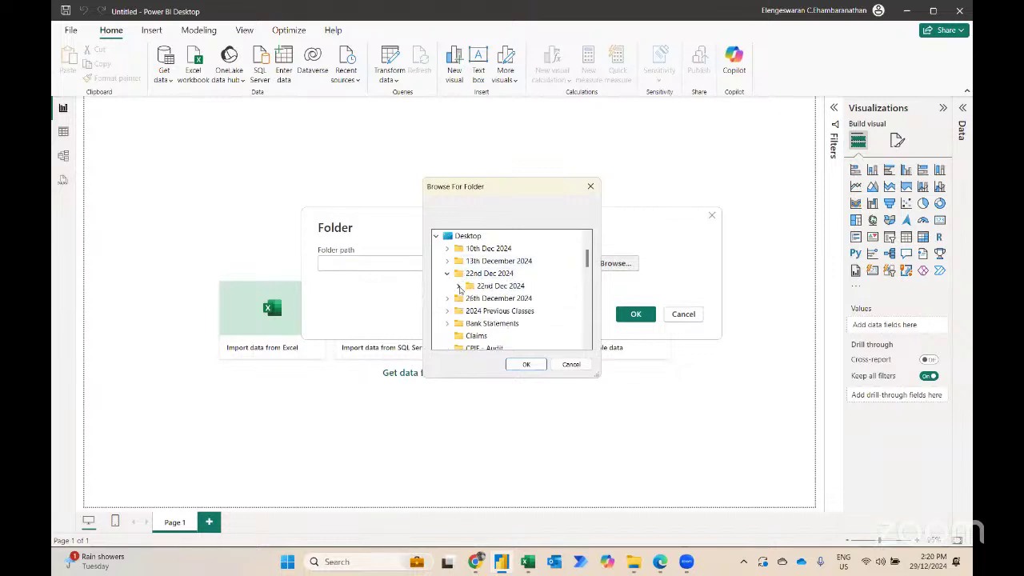
pyautogui.click(458, 285)
pyautogui.click(470, 299)
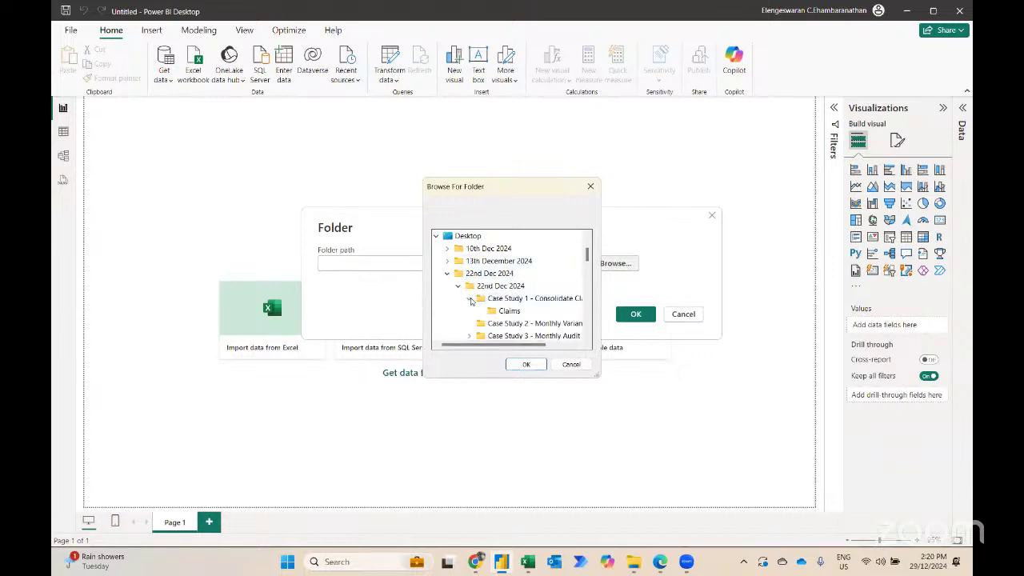
pyautogui.click(508, 311)
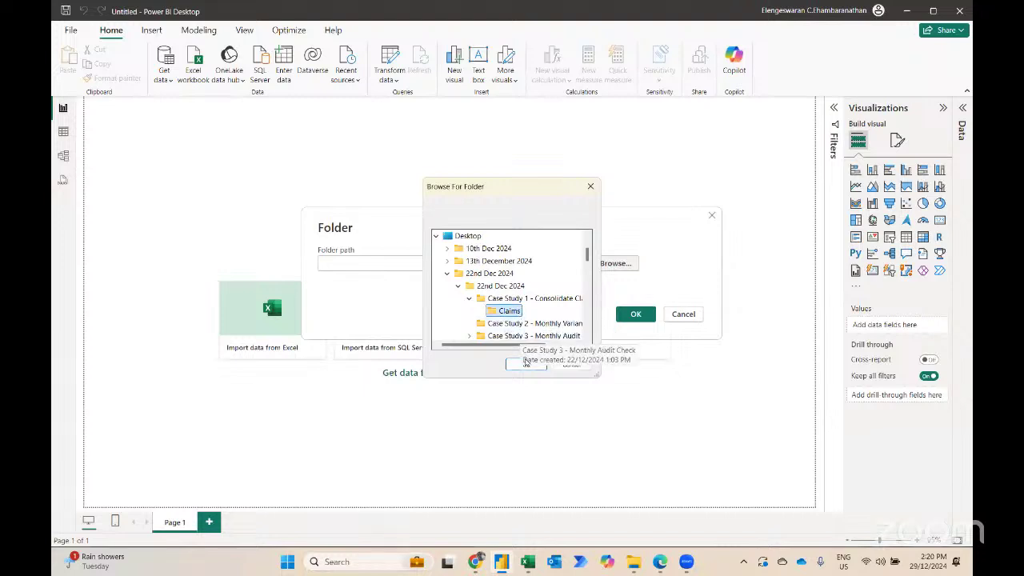
pyautogui.click(526, 365)
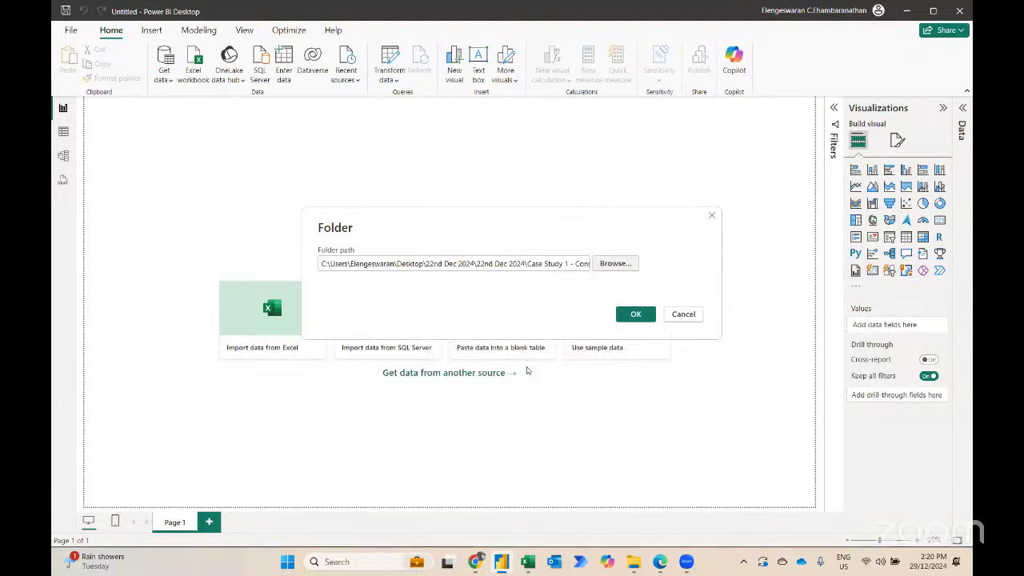
pyautogui.click(641, 316)
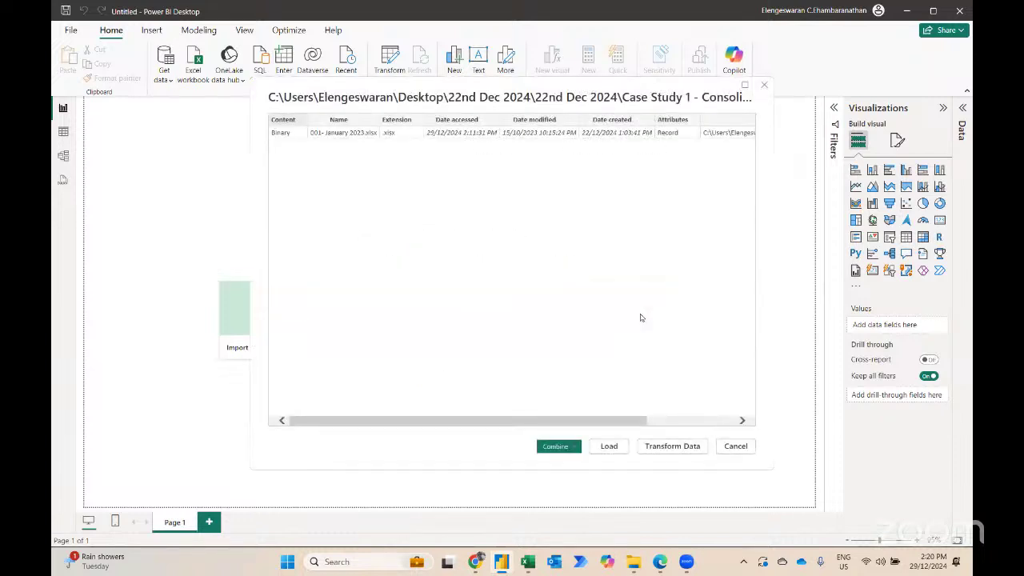
# Combine and load the folder's files, using the Claims object as the one extracted from each file.
pyautogui.click(567, 445)
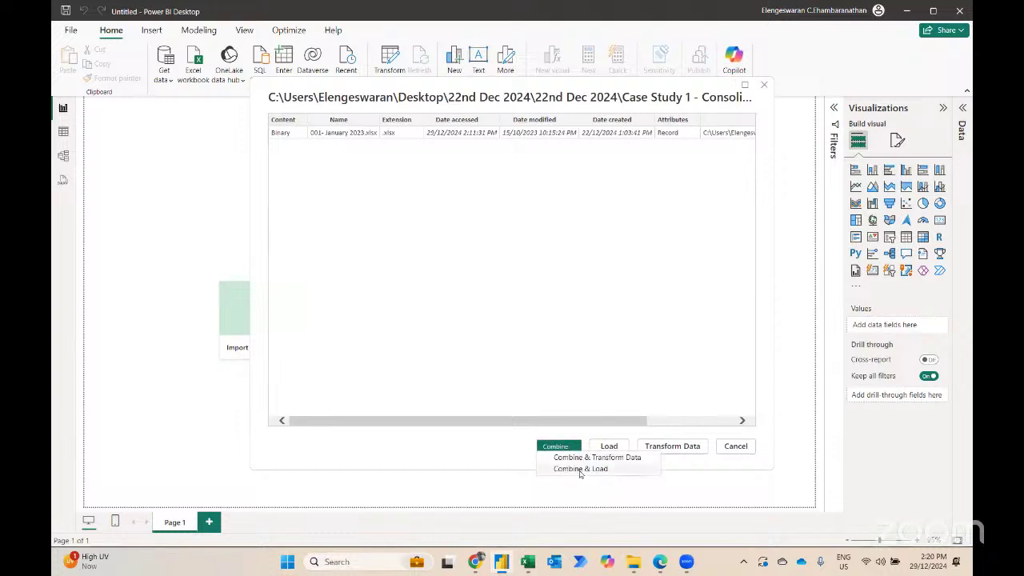
pyautogui.click(580, 469)
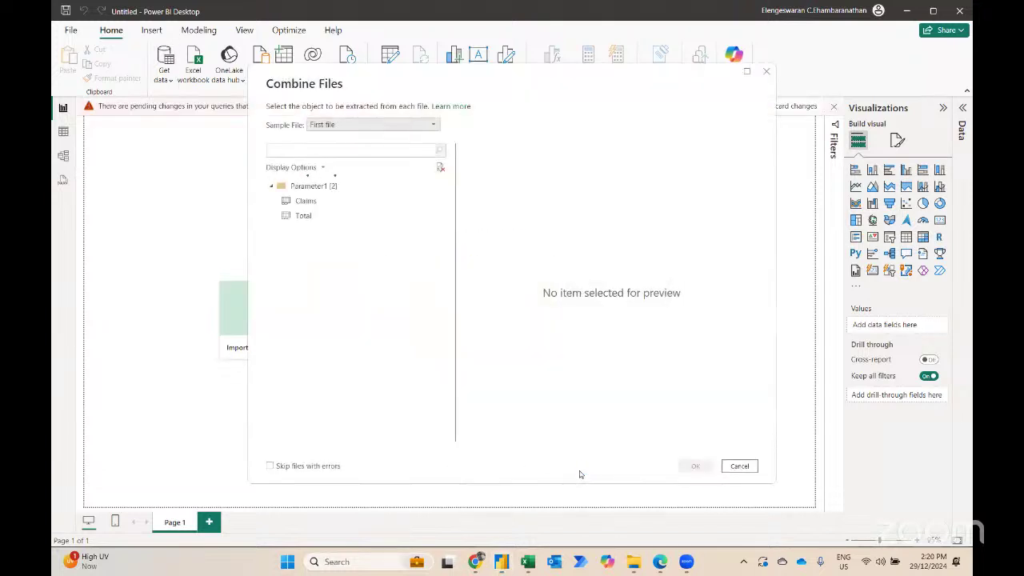
pyautogui.click(320, 202)
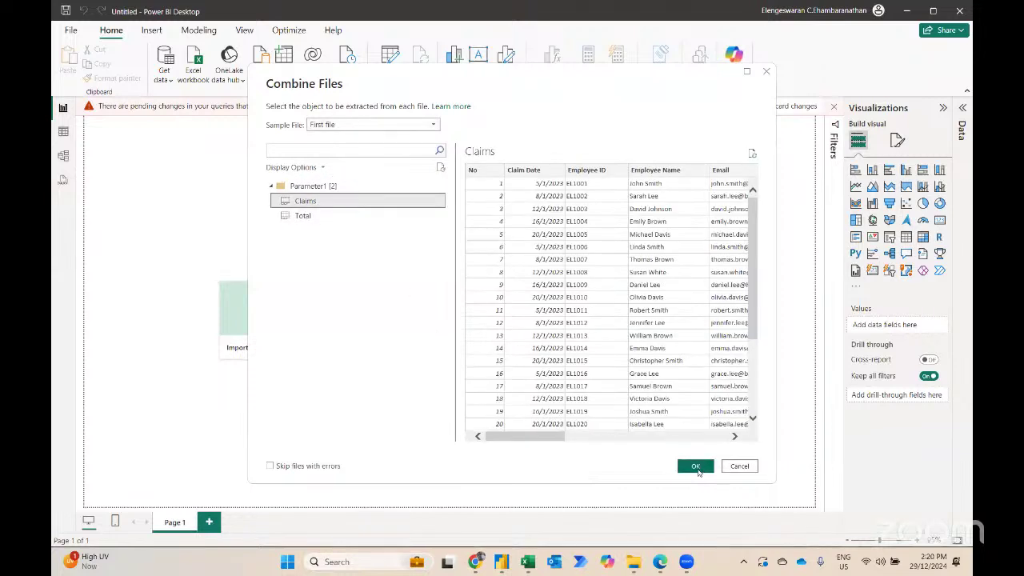
pyautogui.click(701, 470)
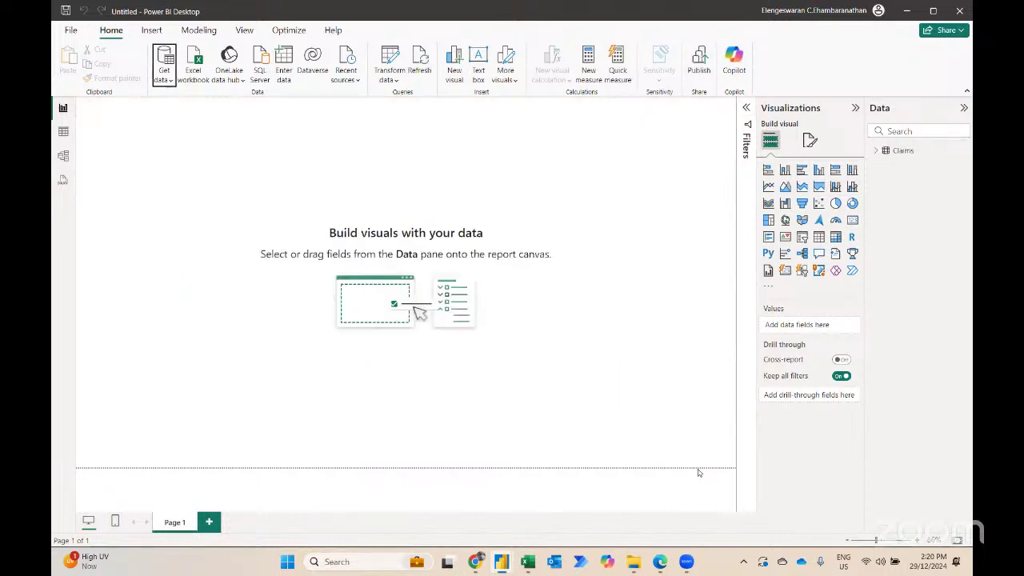
# Build a column chart of Amount by Claim Date month on Page 1 and enlarge it to fill most of the canvas.
pyautogui.click(876, 151)
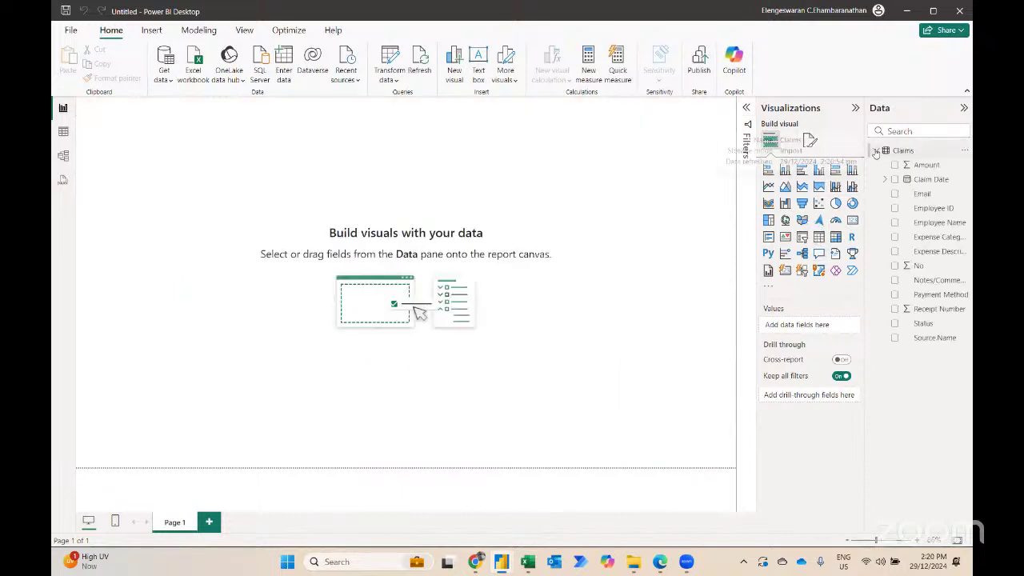
pyautogui.click(896, 166)
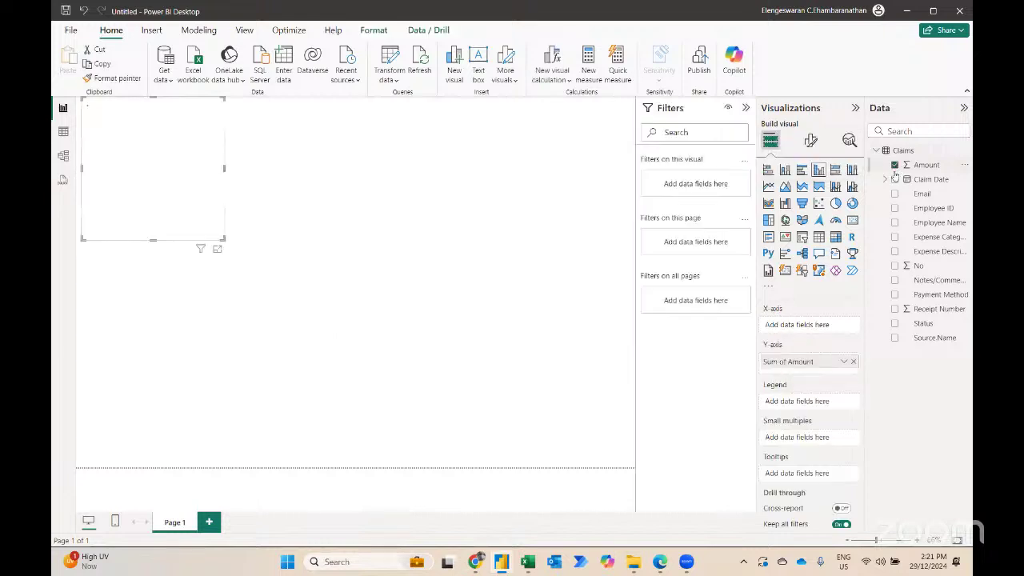
pyautogui.click(886, 180)
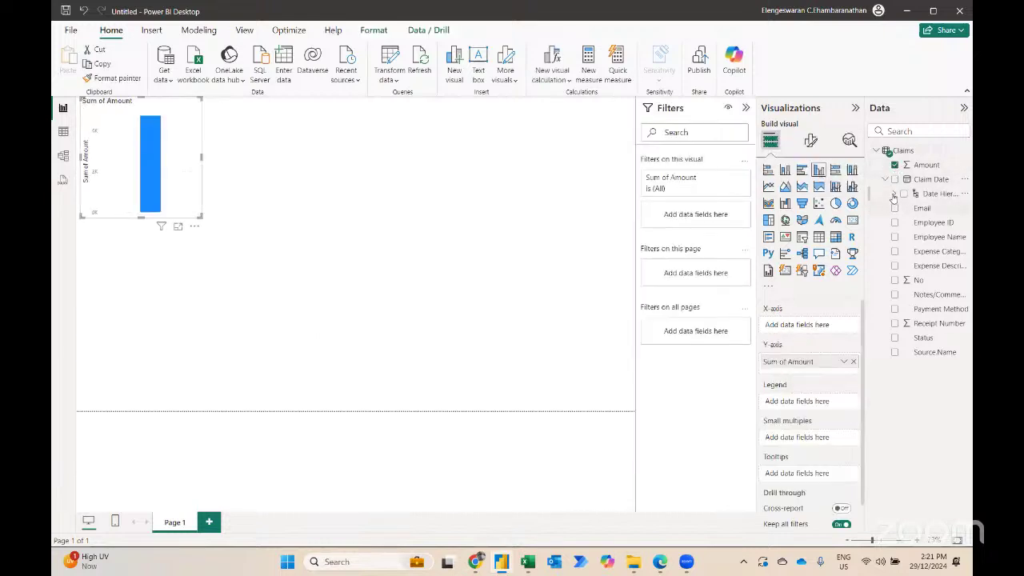
pyautogui.click(894, 194)
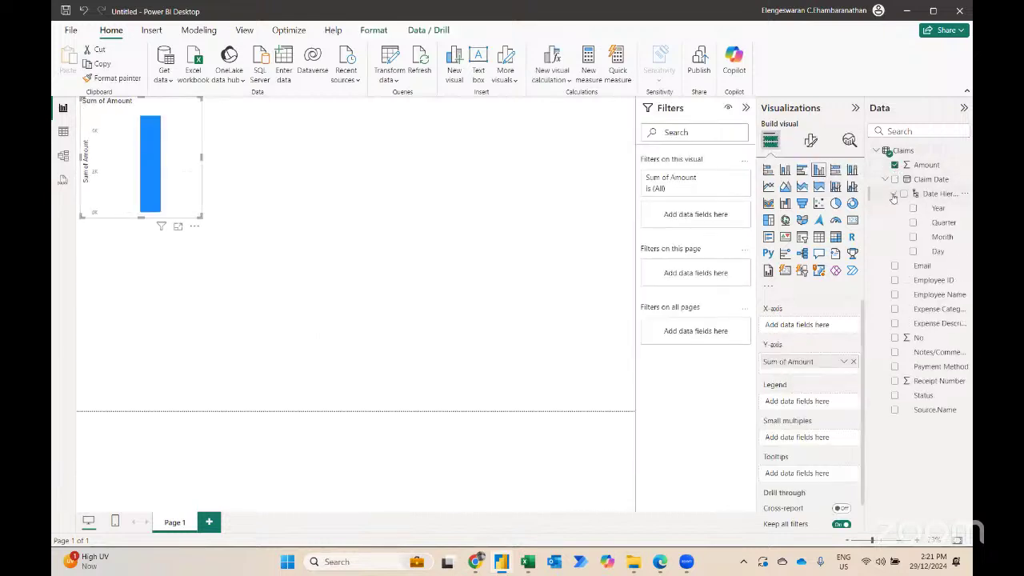
pyautogui.click(913, 237)
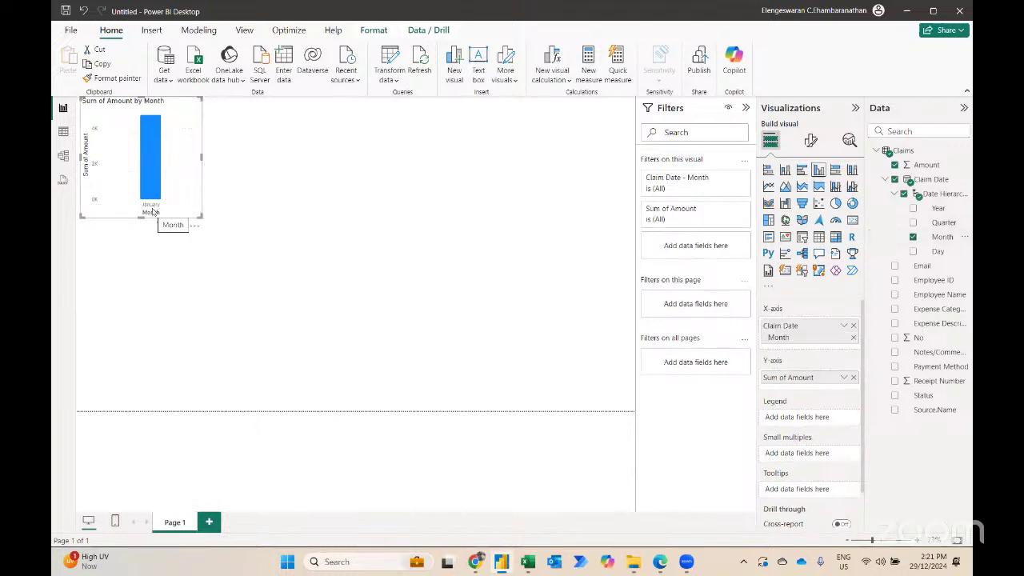
pyautogui.moveTo(201, 216); pyautogui.dragTo(513, 365)
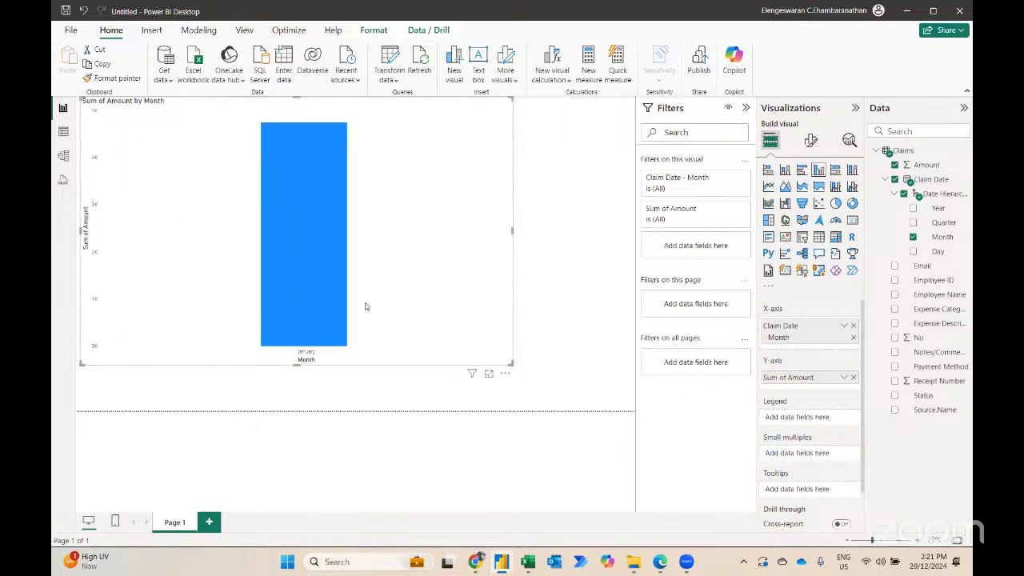
# Move the workbooks 002 - February 2023 through 005 - May 2023 into the Claims folder and refresh the data in Power BI Desktop.
pyautogui.hotkey('alt', 'Tab')
pyautogui.press('Down')
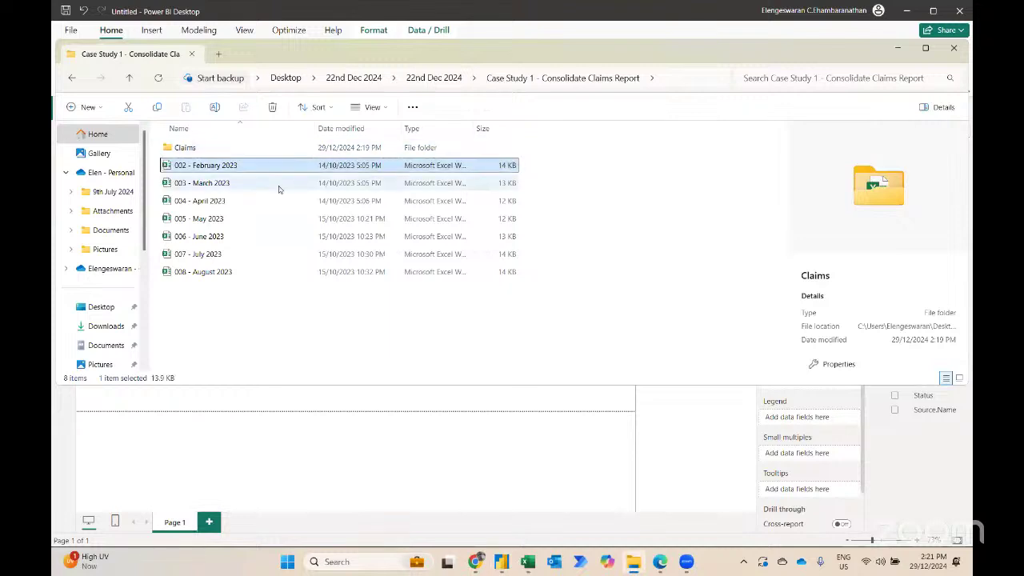
pyautogui.hotkey('shift', 'Down')
pyautogui.hotkey('shift', 'Down')
pyautogui.hotkey('shift', 'Down')
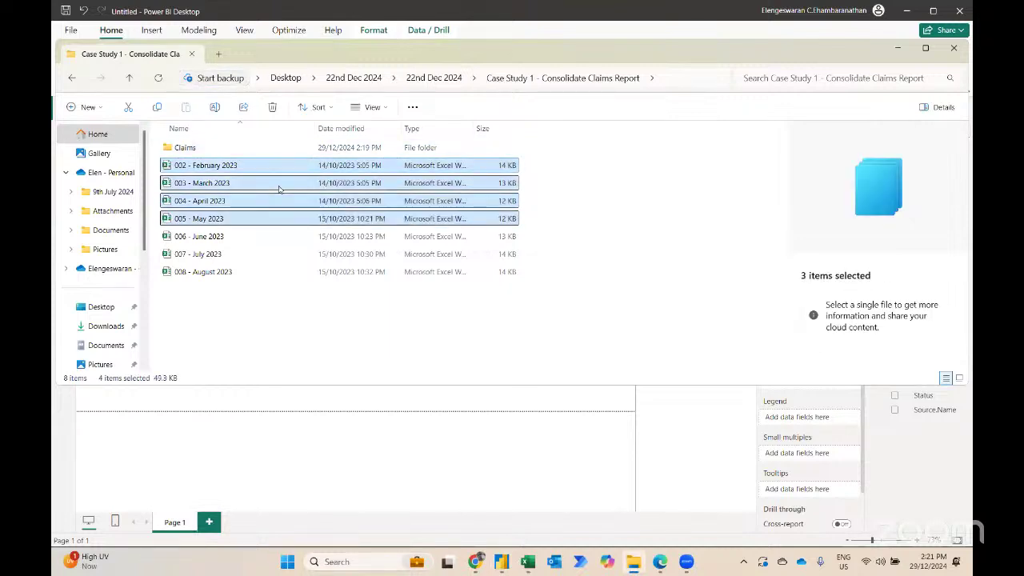
pyautogui.moveTo(253, 163); pyautogui.dragTo(263, 149)
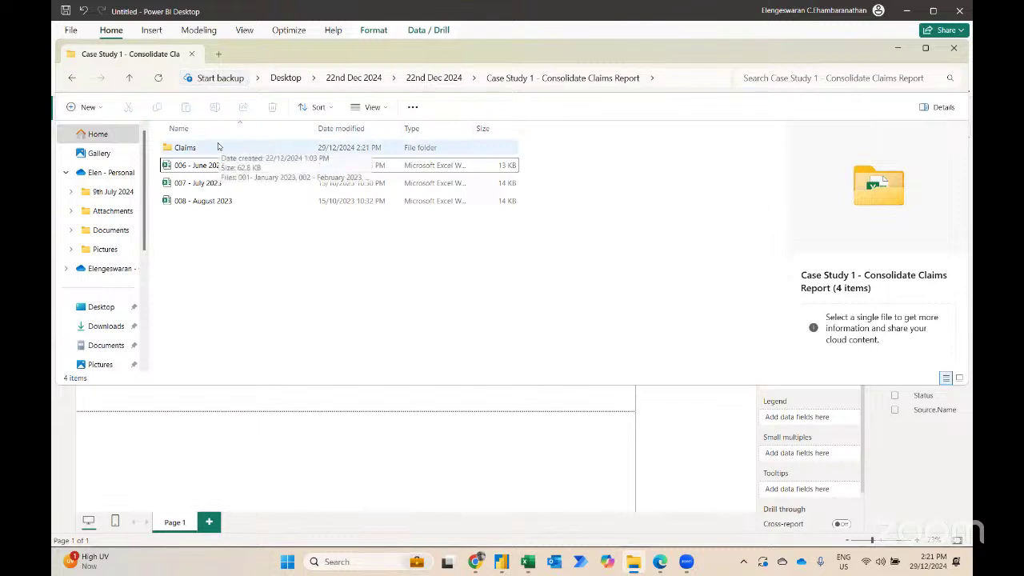
pyautogui.click(528, 411)
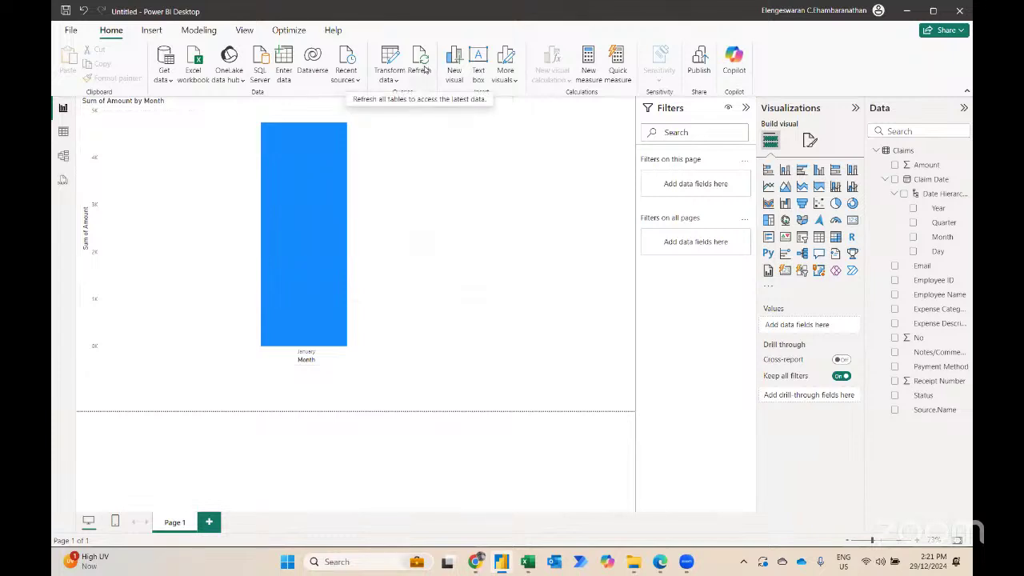
pyautogui.click(425, 71)
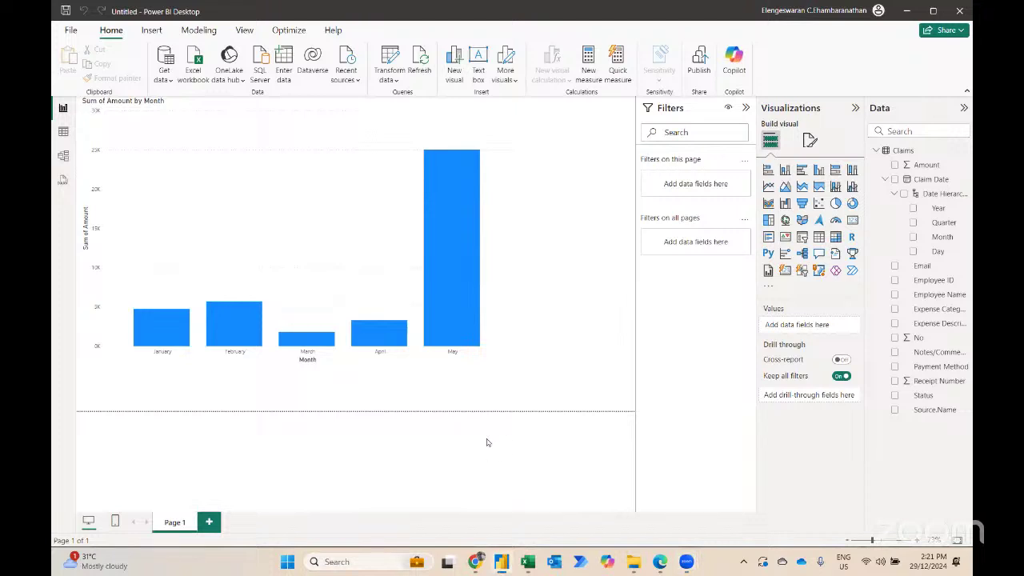
# Switch to File Explorer and delete the February to May 2023 workbooks from the Claims folder, leaving only 001- January 2023.
pyautogui.hotkey('alt', 'Tab')
pyautogui.hotkey('alt', 'Tab')
pyautogui.hotkey('alt', 'Tab')
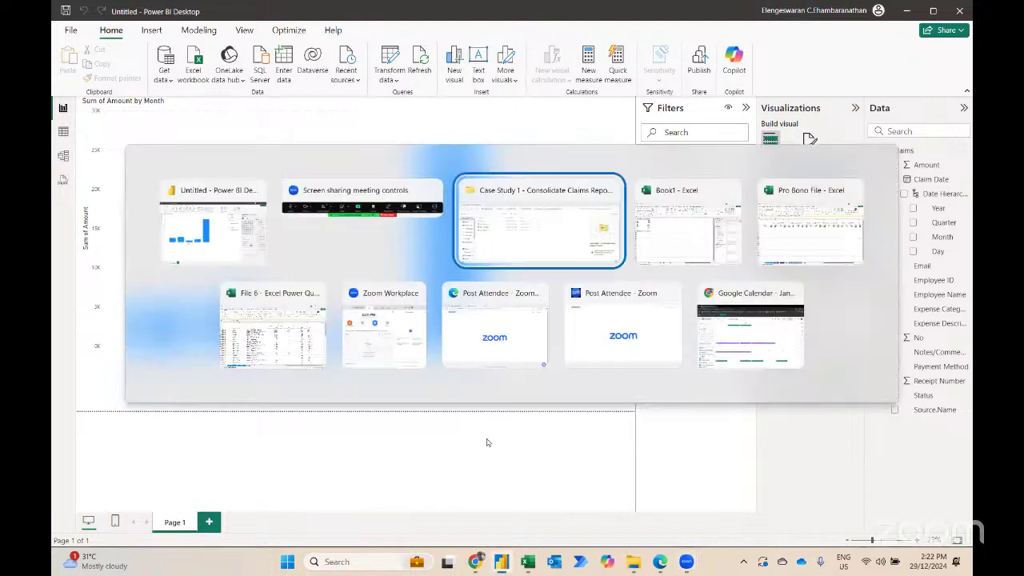
pyautogui.hotkey('alt', 'shift', 'Tab')
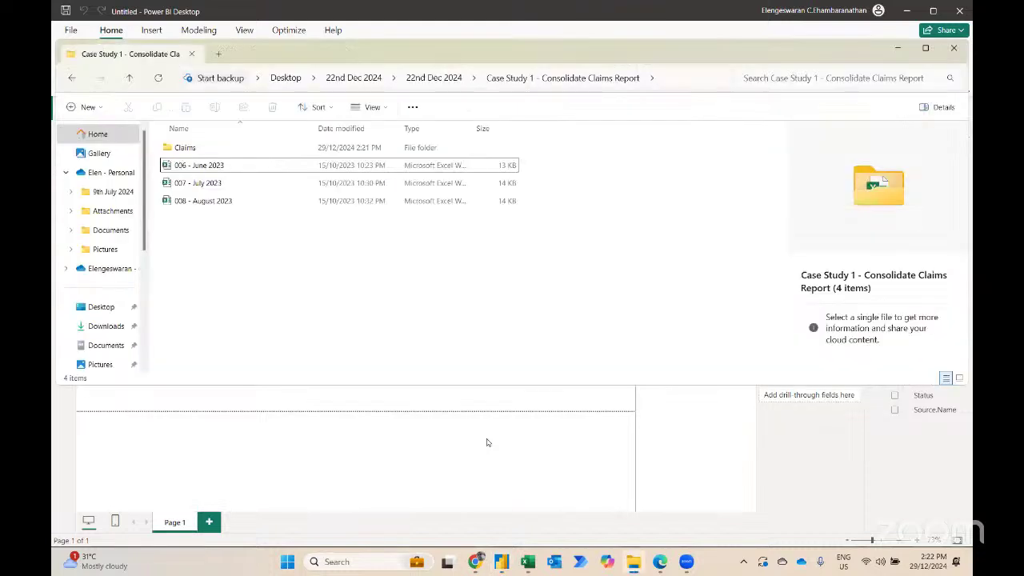
pyautogui.press('Up')
pyautogui.hotkey('alt', 'Up')
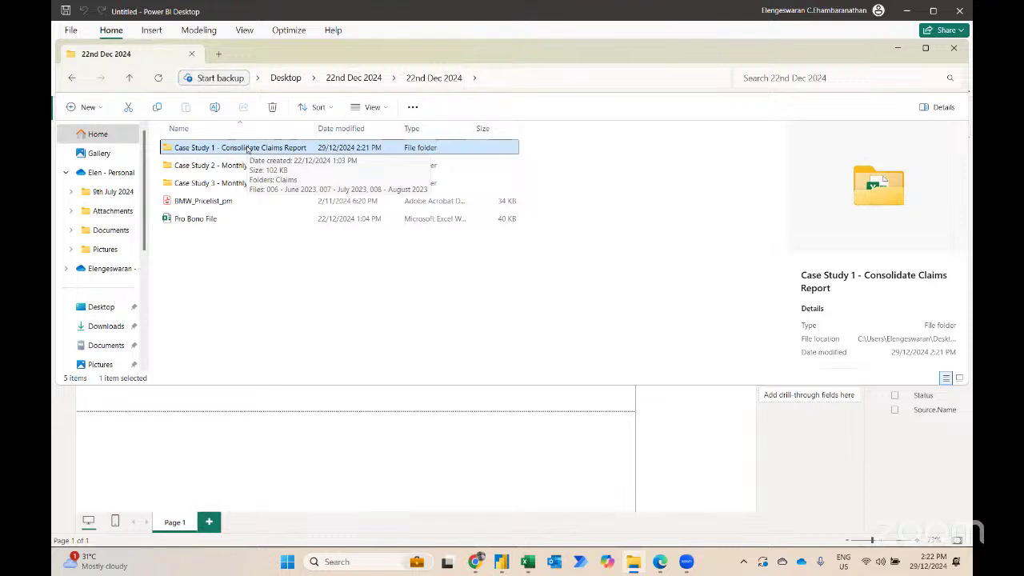
pyautogui.doubleClick(247, 150)
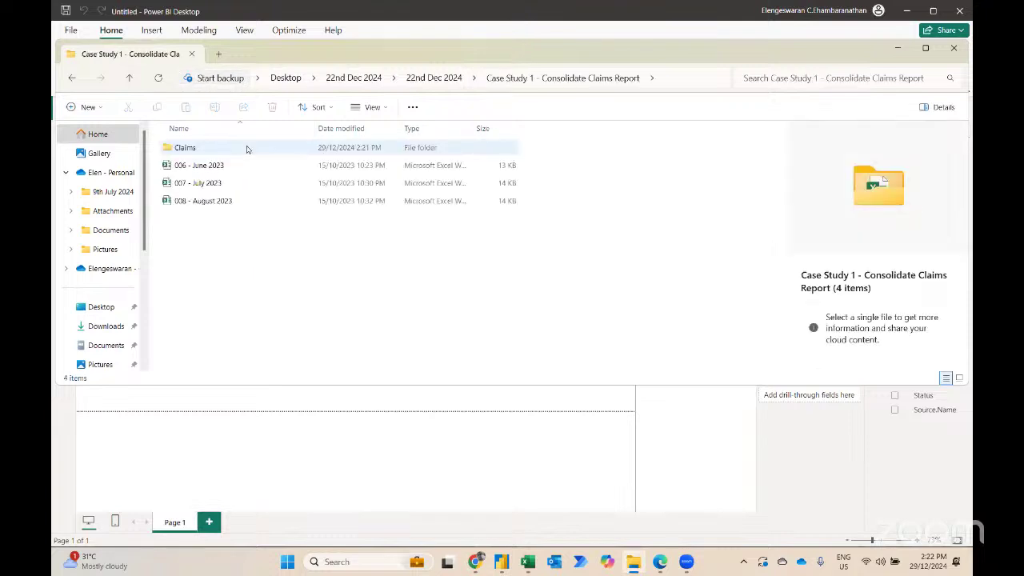
pyautogui.click(189, 150)
pyautogui.doubleClick(189, 149)
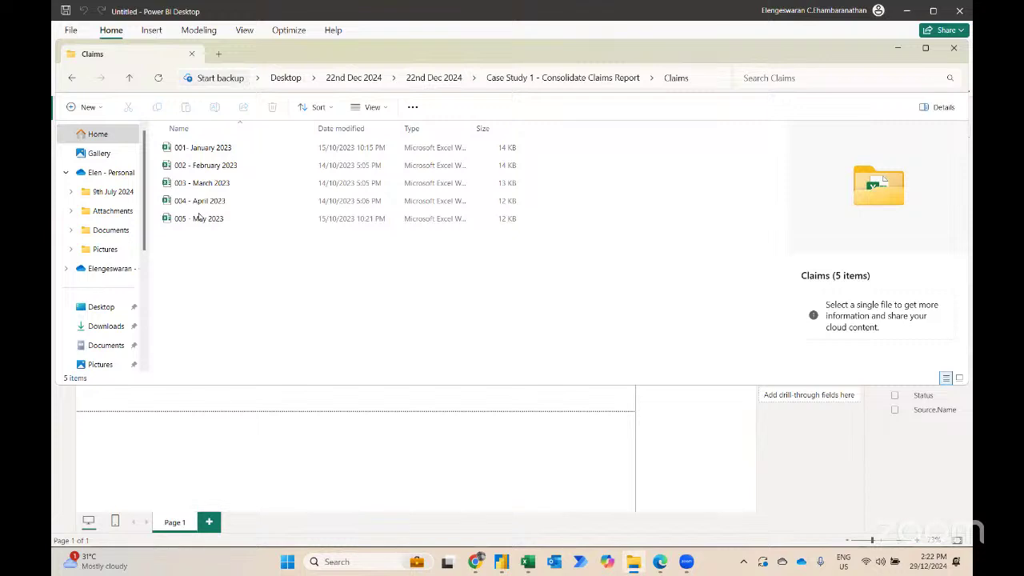
pyautogui.moveTo(173, 241); pyautogui.dragTo(174, 173)
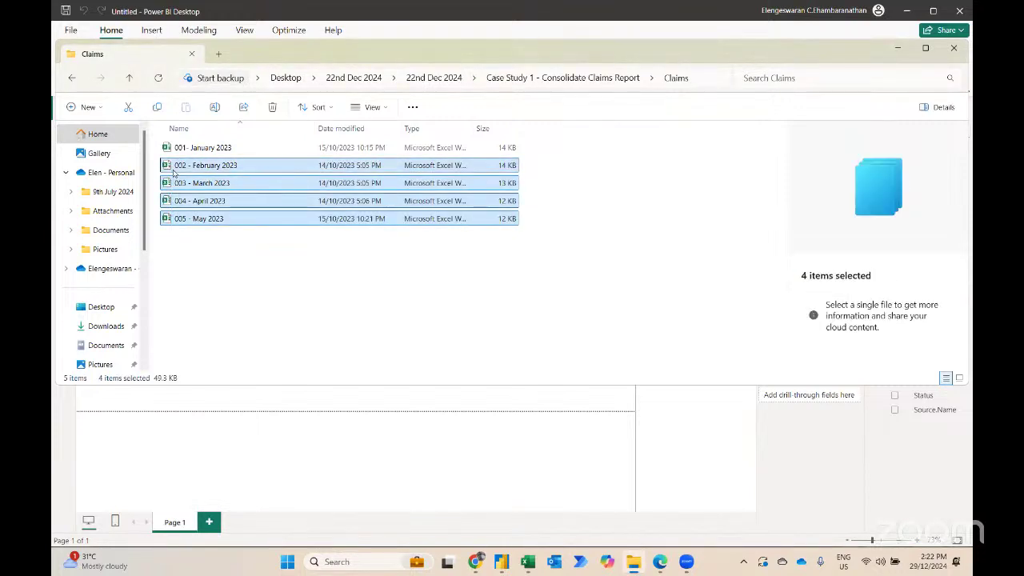
pyautogui.press('Delete')
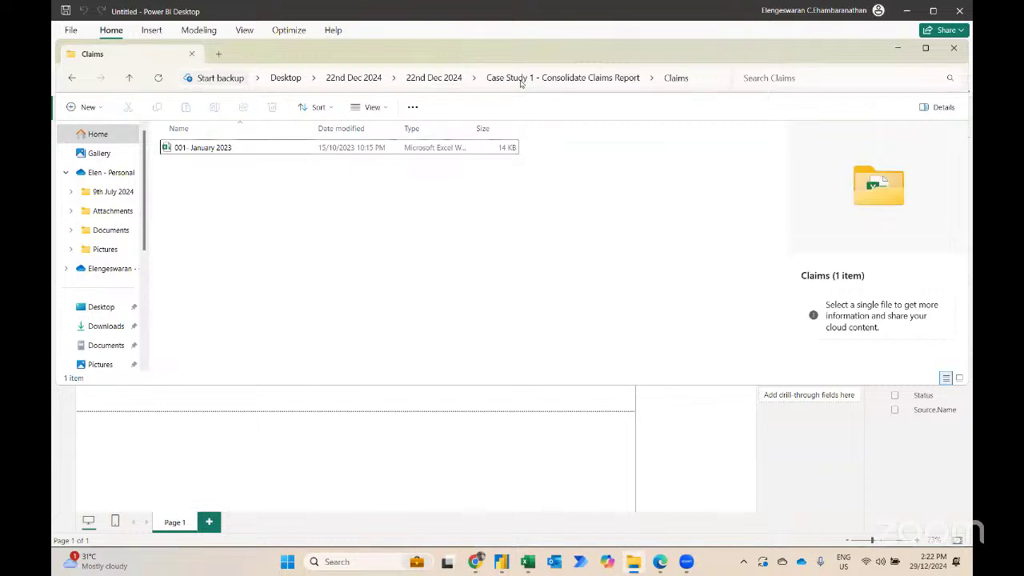
# Switch to Excel and change the end of instruction 5 in cell B6 of Sheet1 to "load as pivot chart".
pyautogui.hotkey('alt', 'Tab')
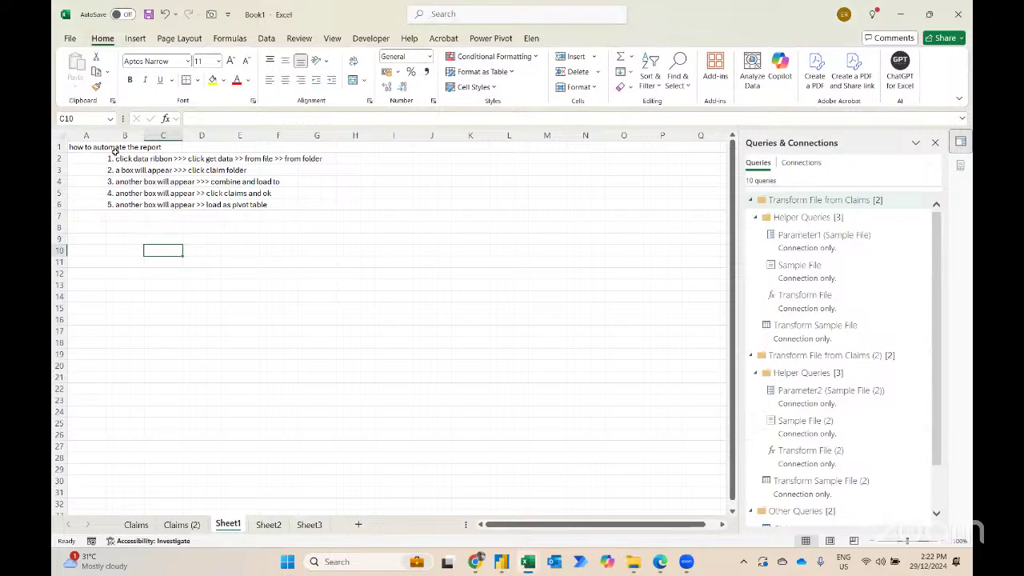
pyautogui.press('Up')
pyautogui.press('Left')
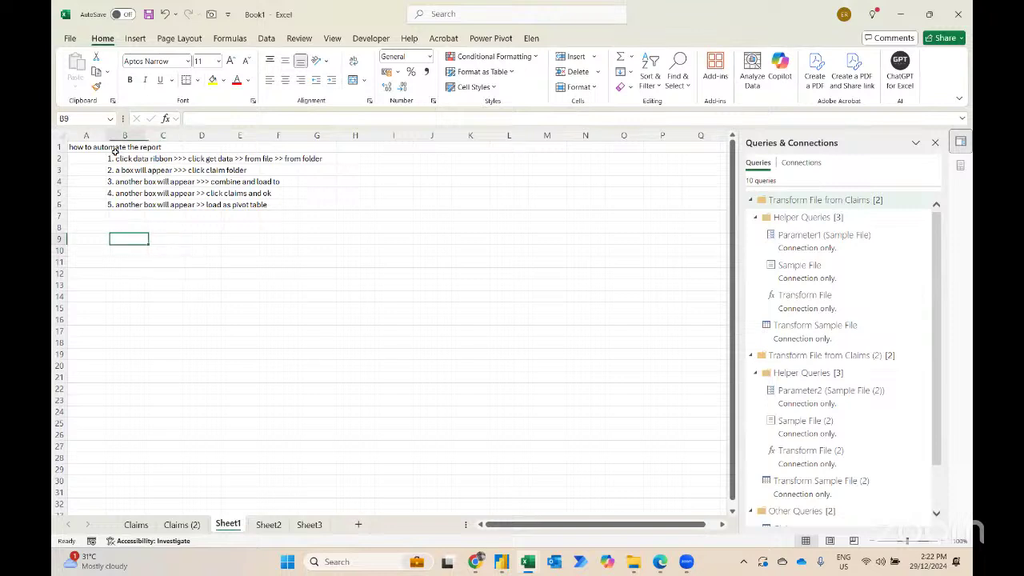
pyautogui.press('Up')
pyautogui.press('Up')
pyautogui.press('Up')
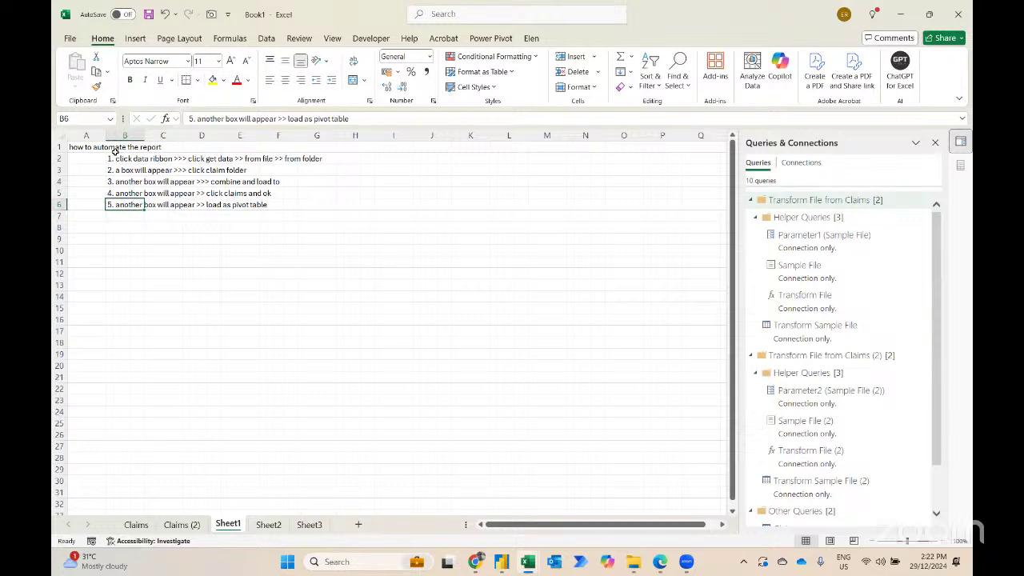
pyautogui.press('F2')
pyautogui.hotkey('ctrl', 'shift', 'Left')
pyautogui.hotkey('ctrl', 'shift', 'Left')
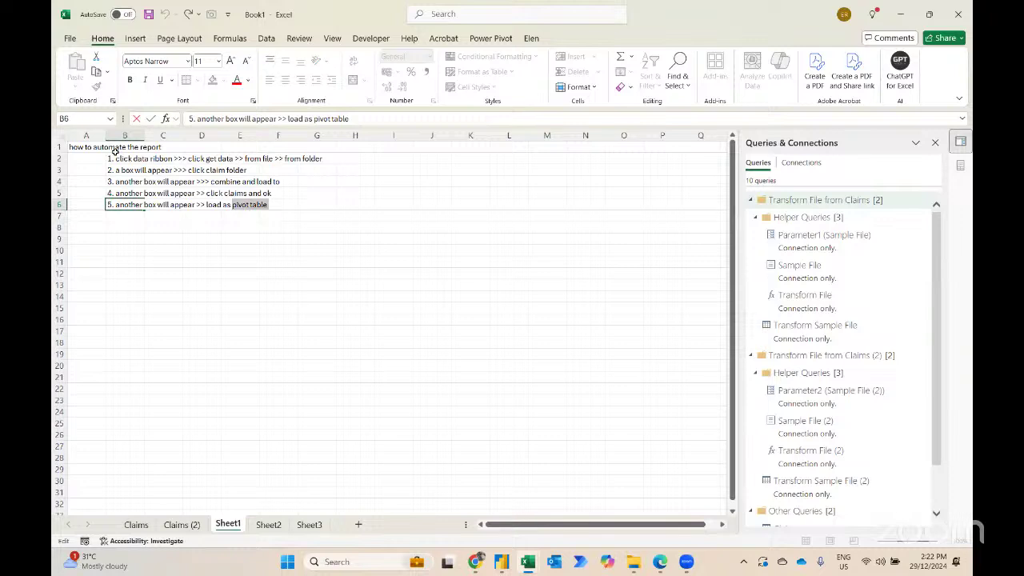
pyautogui.write('pivot chart')
pyautogui.press('Return')
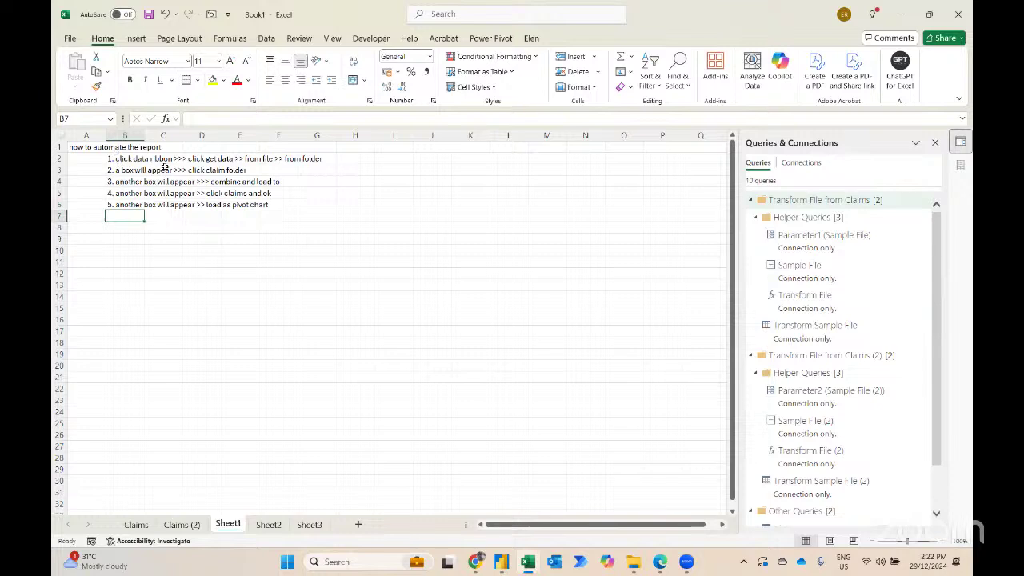
# Start a data import from a folder and choose the Claims folder inside Case Study 1 - Consolidate Claims Report.
pyautogui.click(266, 38)
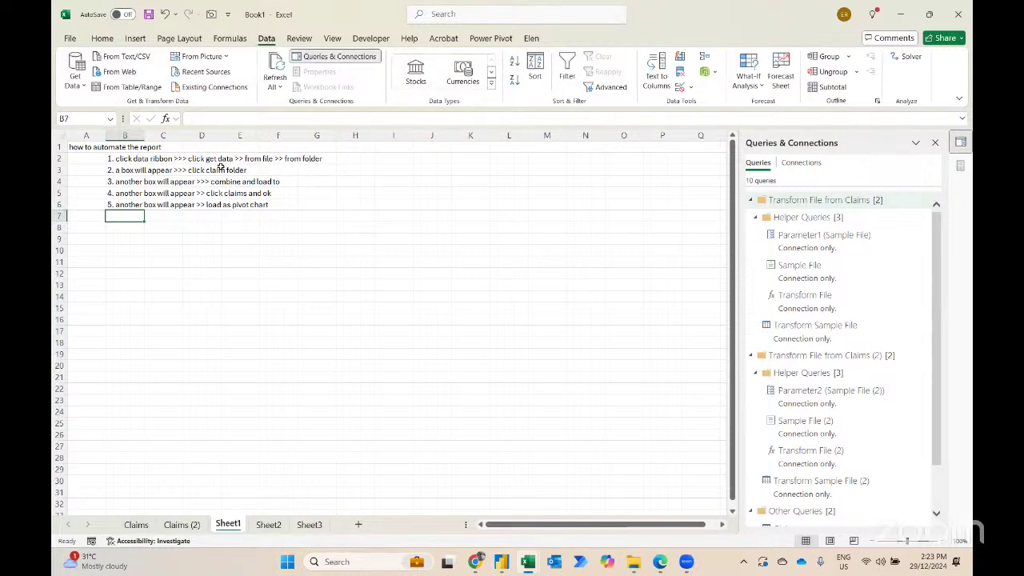
pyautogui.click(74, 80)
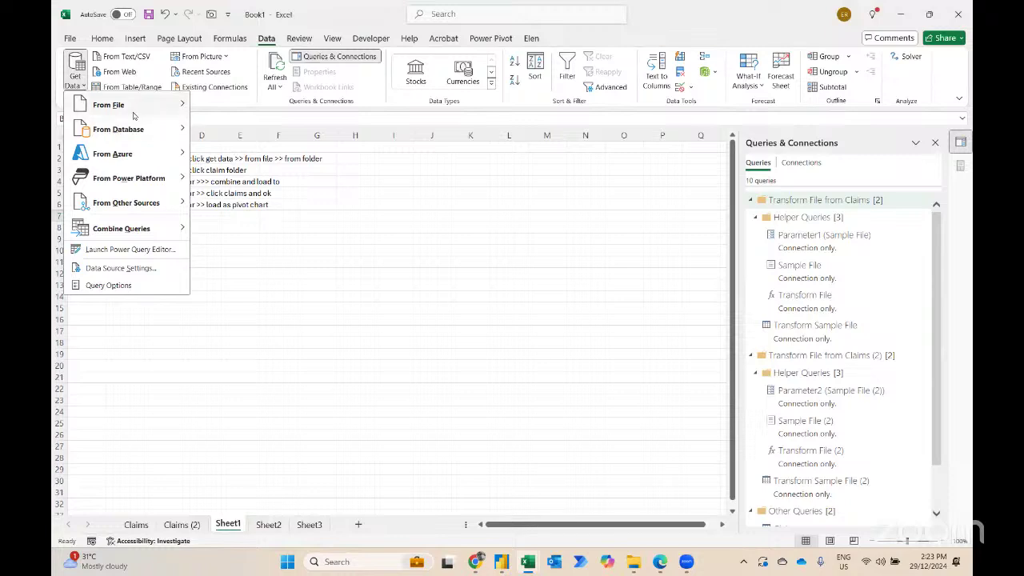
pyautogui.moveTo(132, 112)
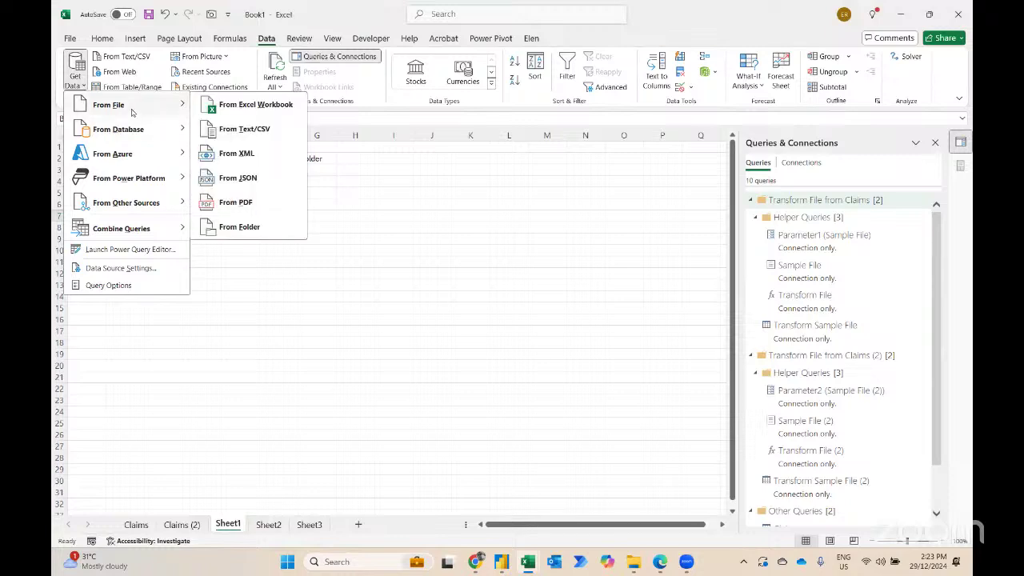
pyautogui.click(240, 226)
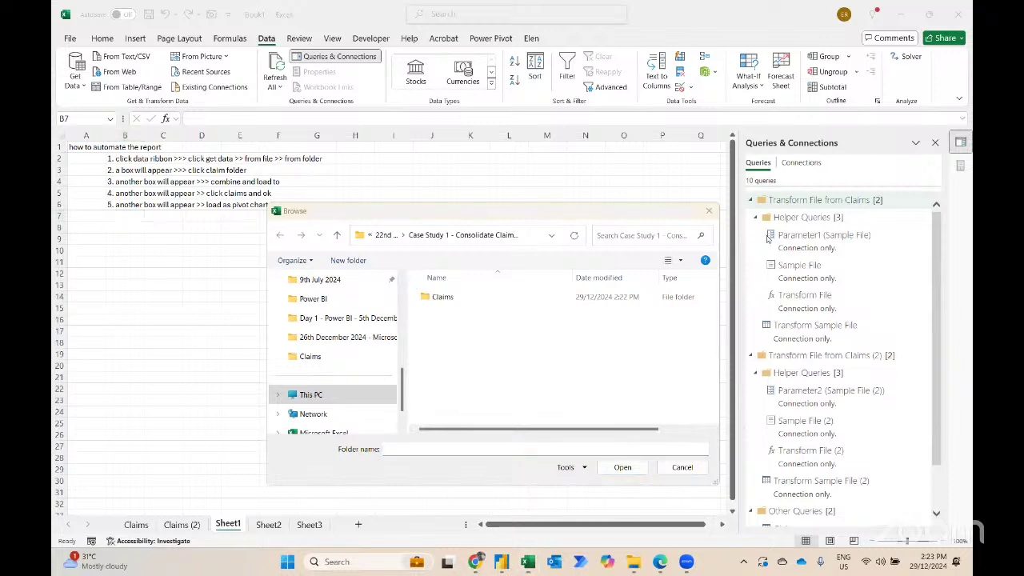
pyautogui.click(443, 297)
pyautogui.doubleClick(443, 297)
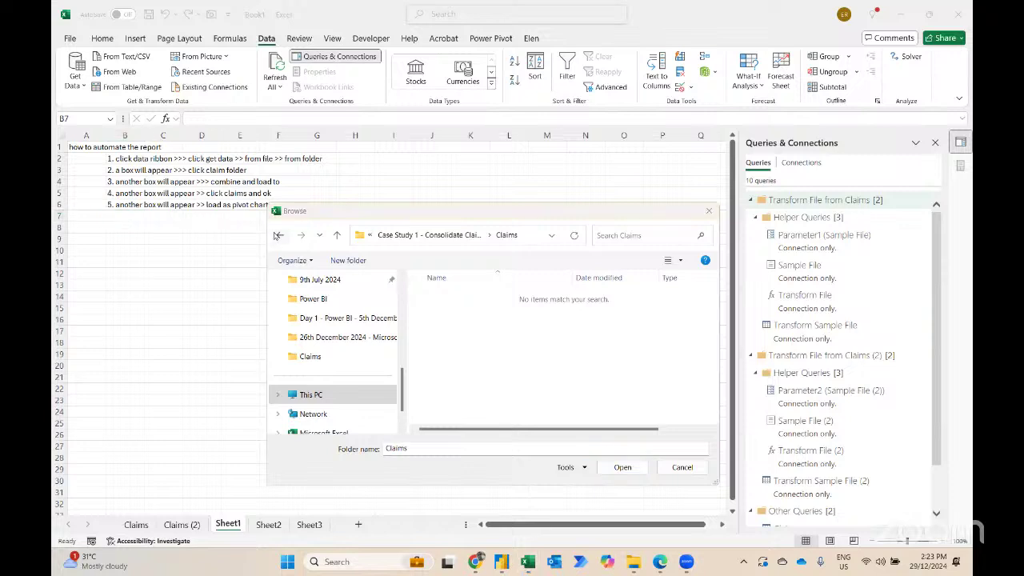
pyautogui.click(280, 235)
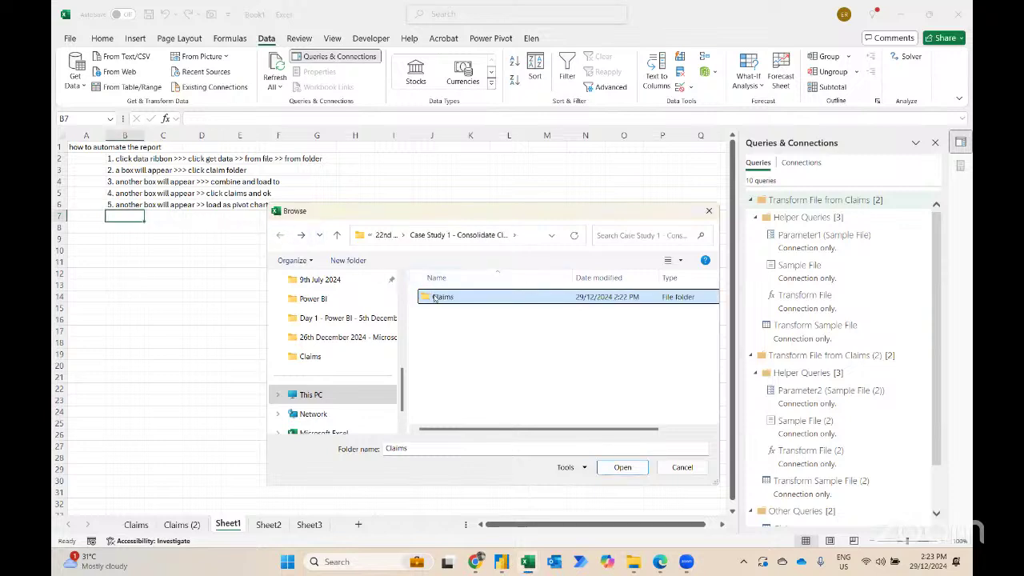
pyautogui.click(617, 467)
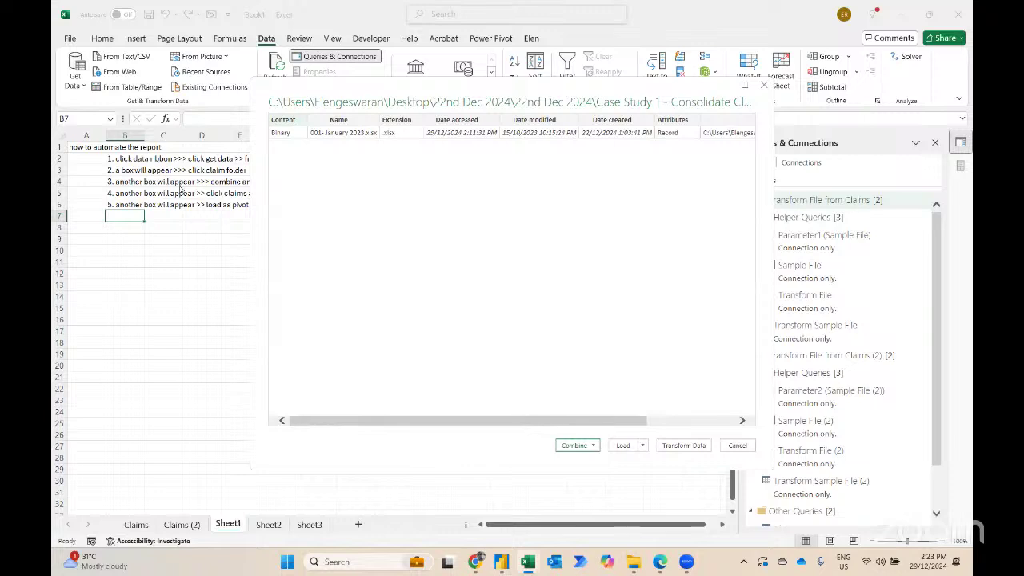
# Combine the folder's files using the Claims object and load them as a PivotChart on a new worksheet.
pyautogui.click(583, 445)
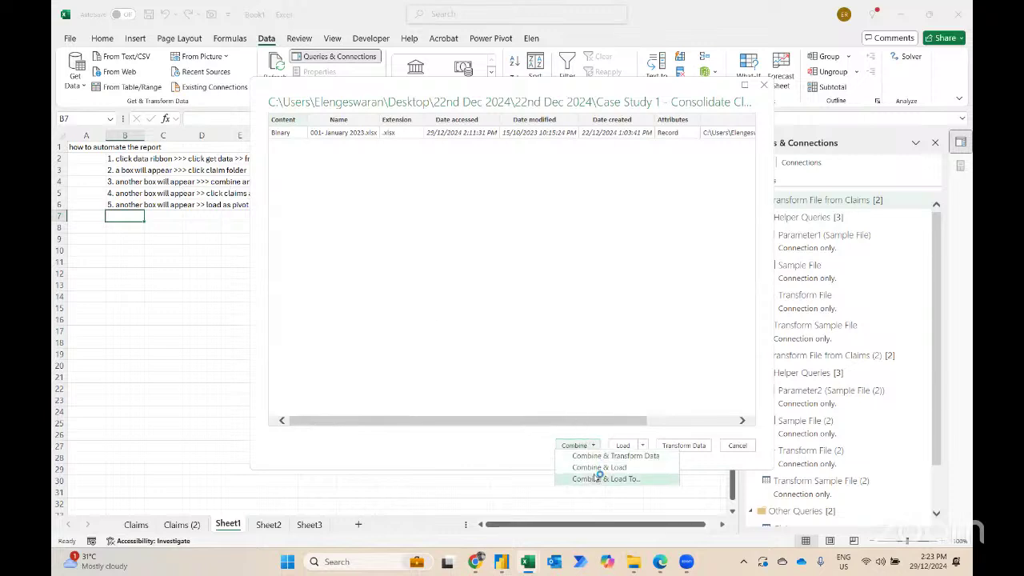
pyautogui.click(598, 478)
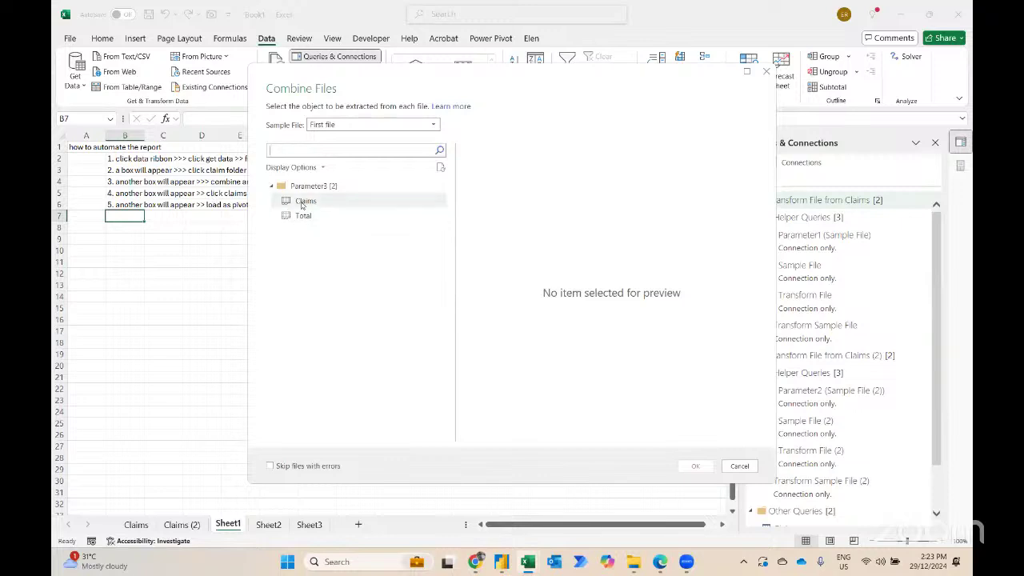
pyautogui.click(305, 200)
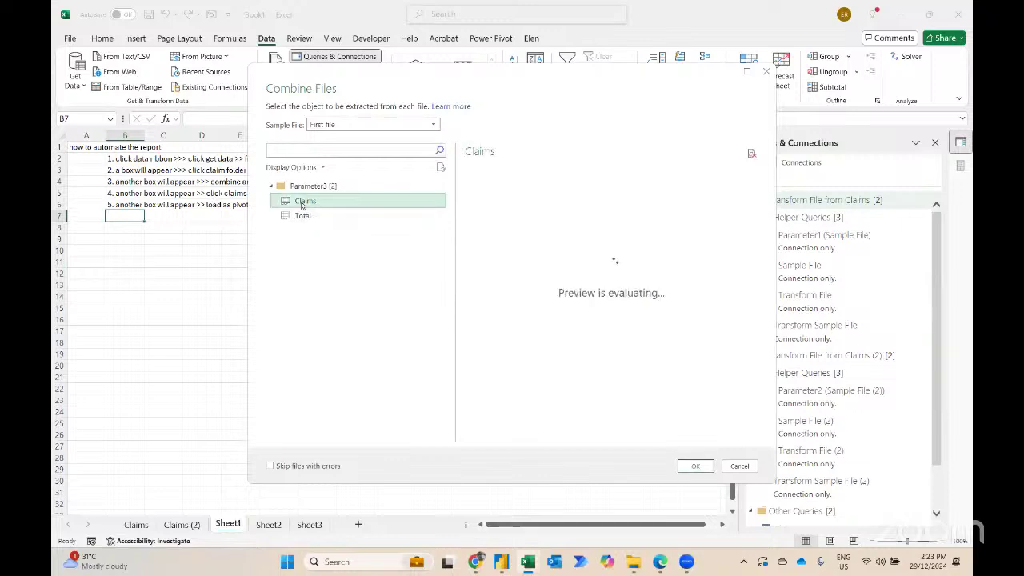
pyautogui.click(705, 466)
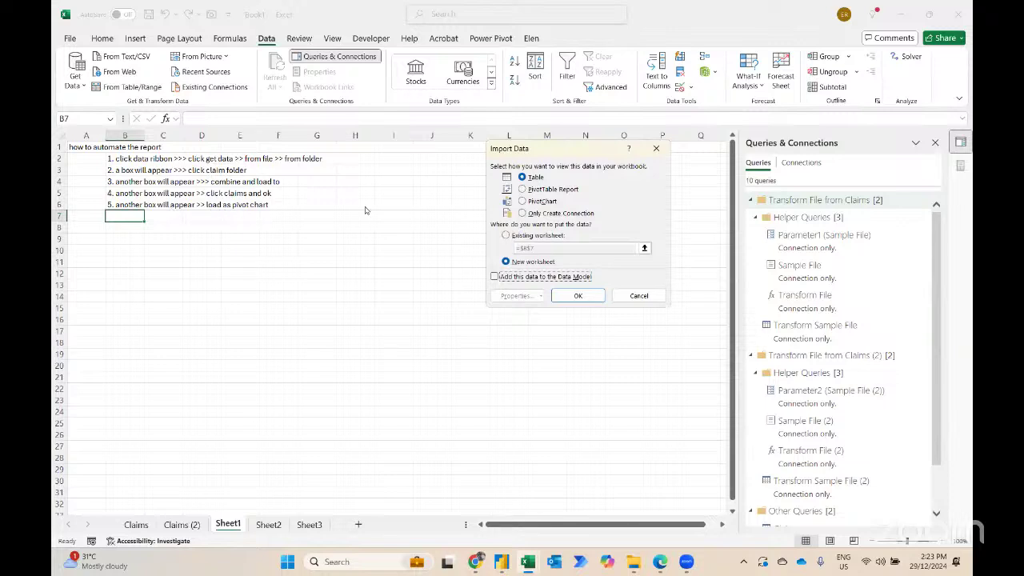
pyautogui.click(522, 201)
pyautogui.click(579, 295)
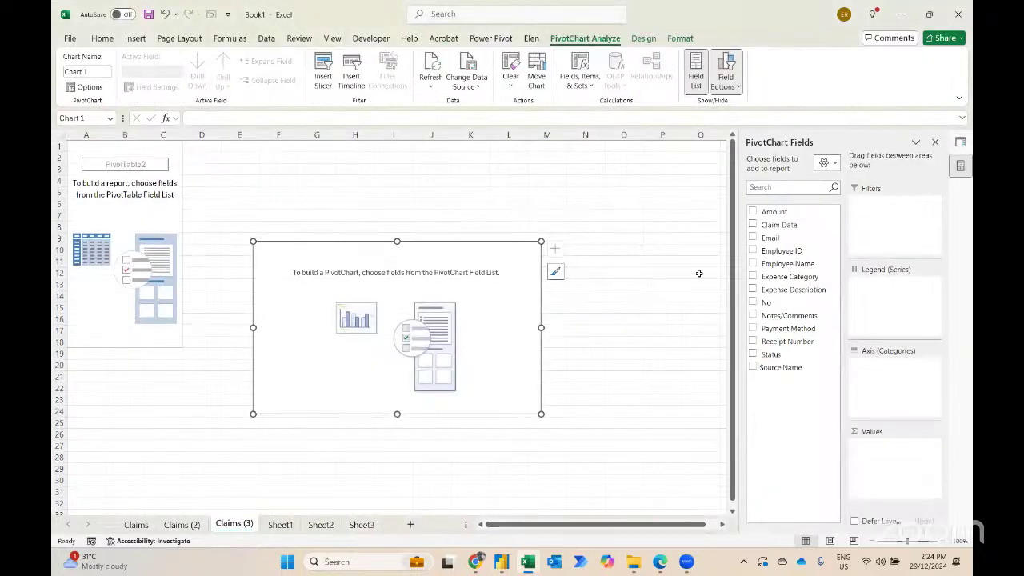
# Add Amount as the values and Claim Date as the axis of the new PivotChart.
pyautogui.click(753, 212)
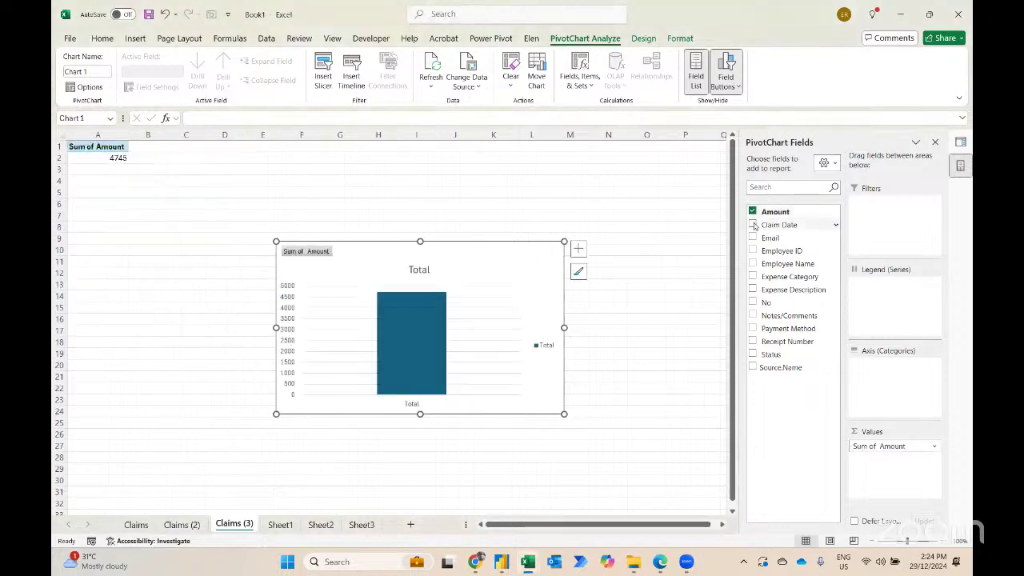
pyautogui.click(753, 225)
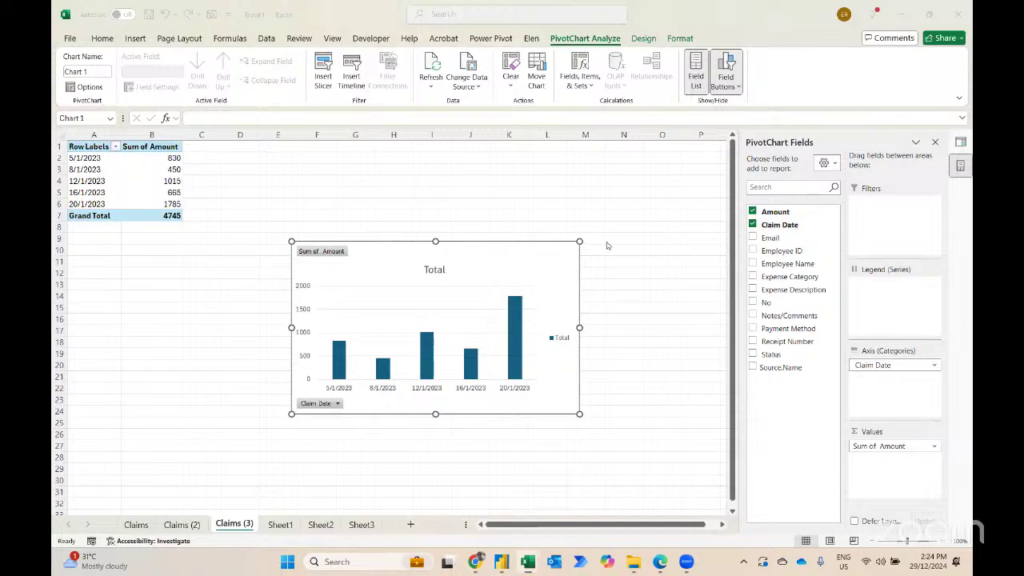
# Group the Claim Date row labels of the PivotTable on the Claims (3) sheet by Months.
pyautogui.moveTo(84, 158); pyautogui.dragTo(84, 204)
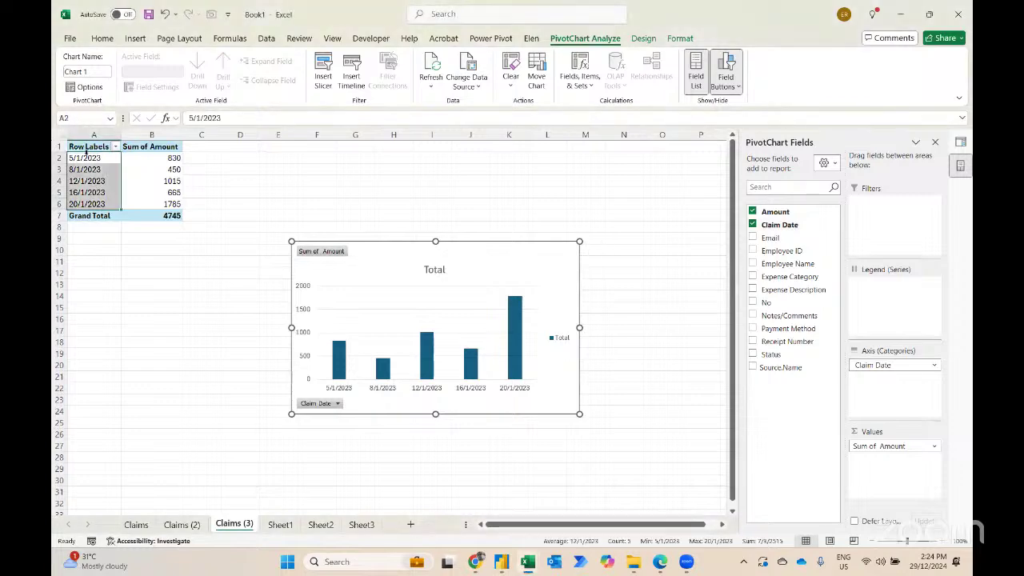
pyautogui.rightClick(86, 157)
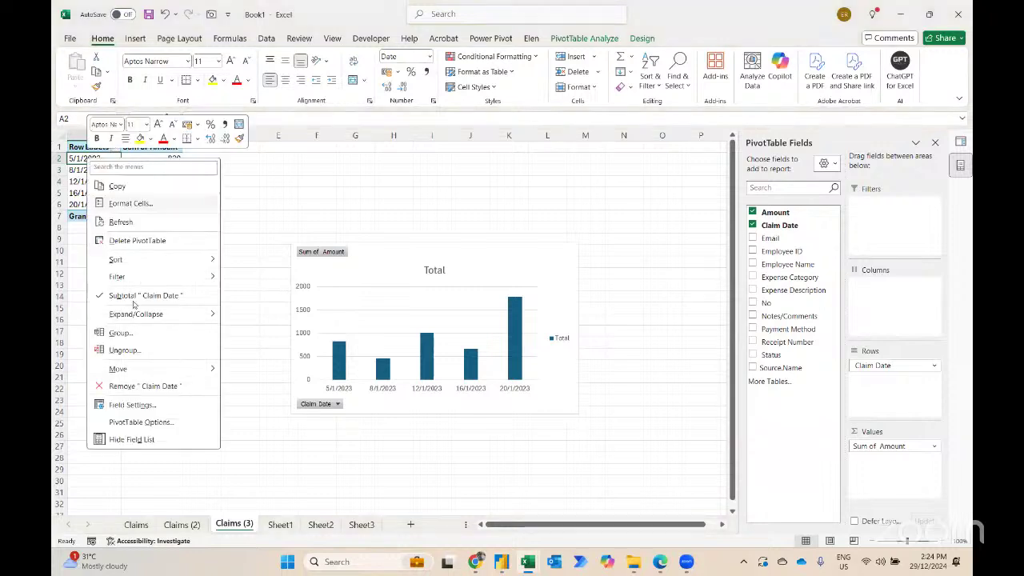
pyautogui.press('Escape')
pyautogui.click(94, 158)
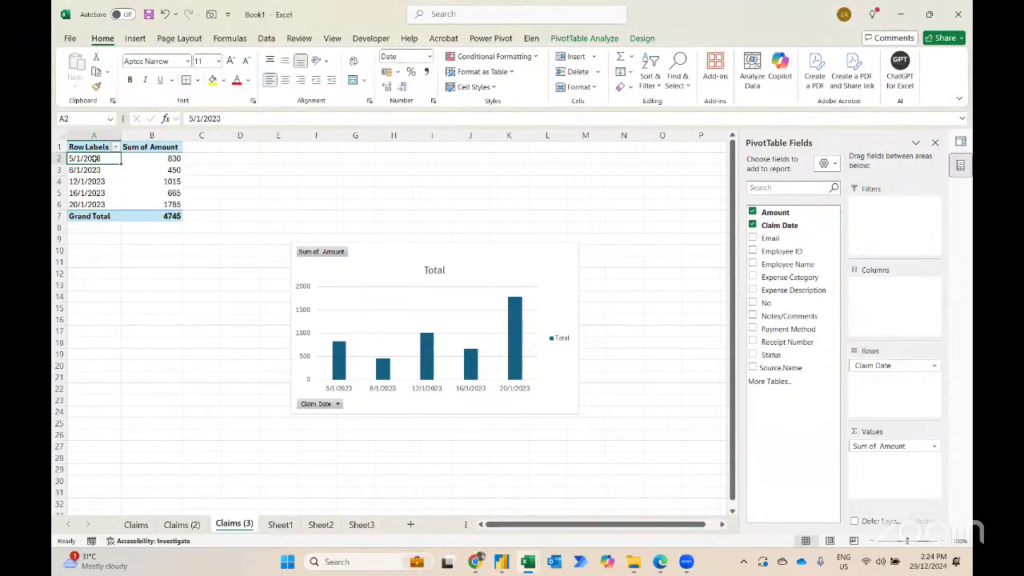
pyautogui.rightClick(94, 158)
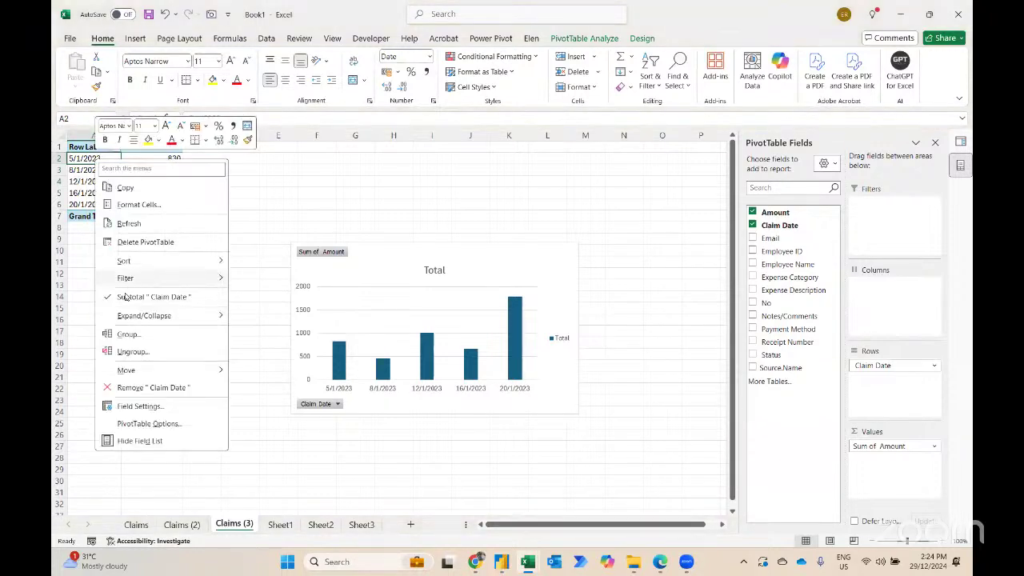
pyautogui.click(126, 334)
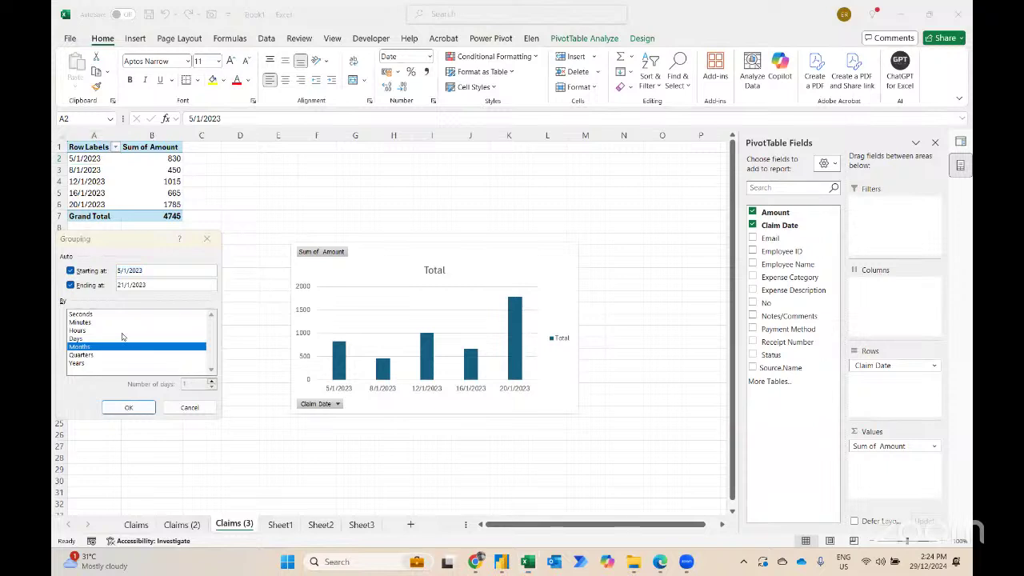
pyautogui.click(128, 407)
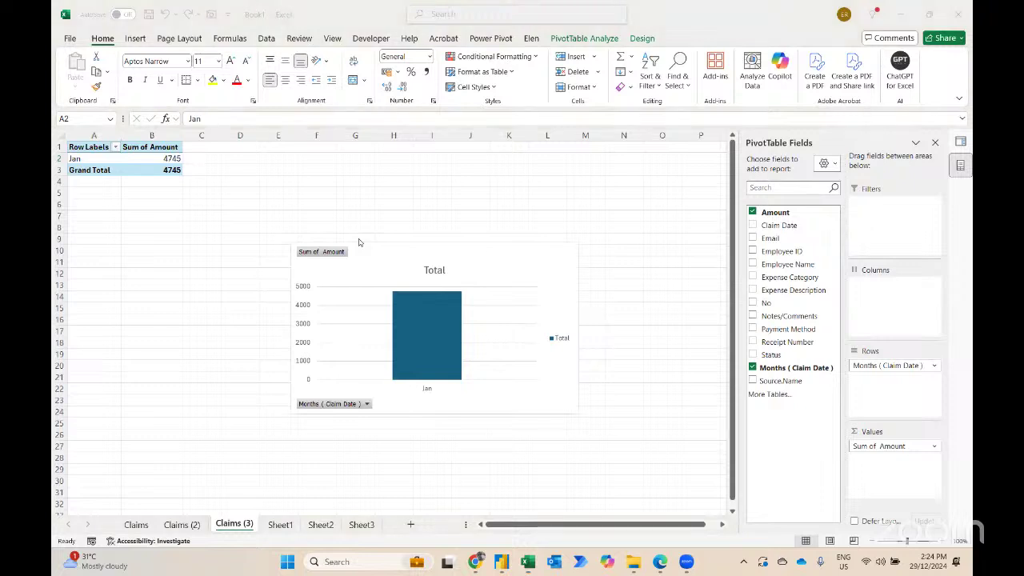
# Switch to File Explorer and move the February to August 2023 workbooks from Case Study 1 - Consolidate Claims Report into its Claims folder.
pyautogui.hotkey('alt', 'Tab')
pyautogui.hotkey('alt', 'Up')
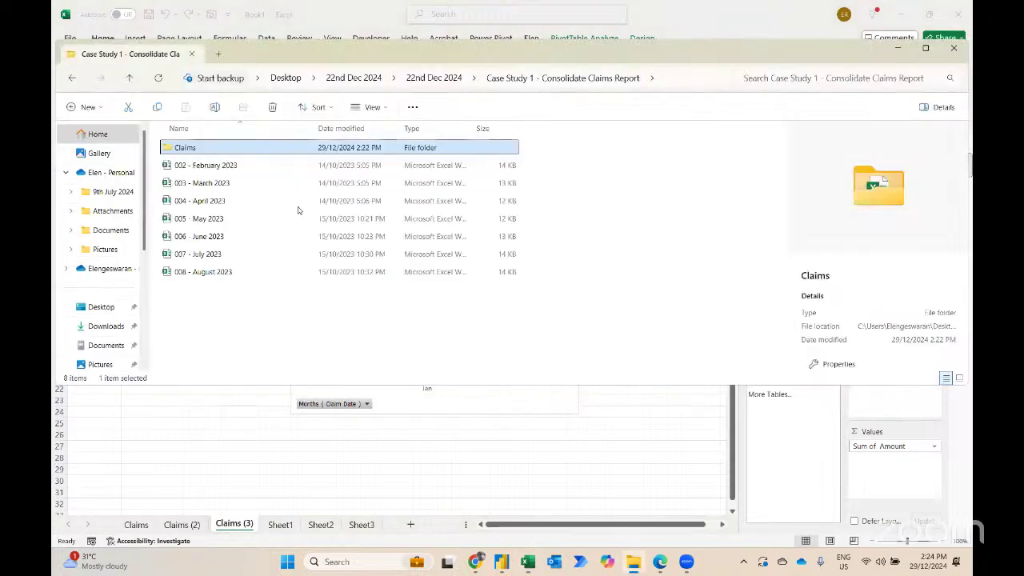
pyautogui.moveTo(467, 291); pyautogui.dragTo(379, 147)
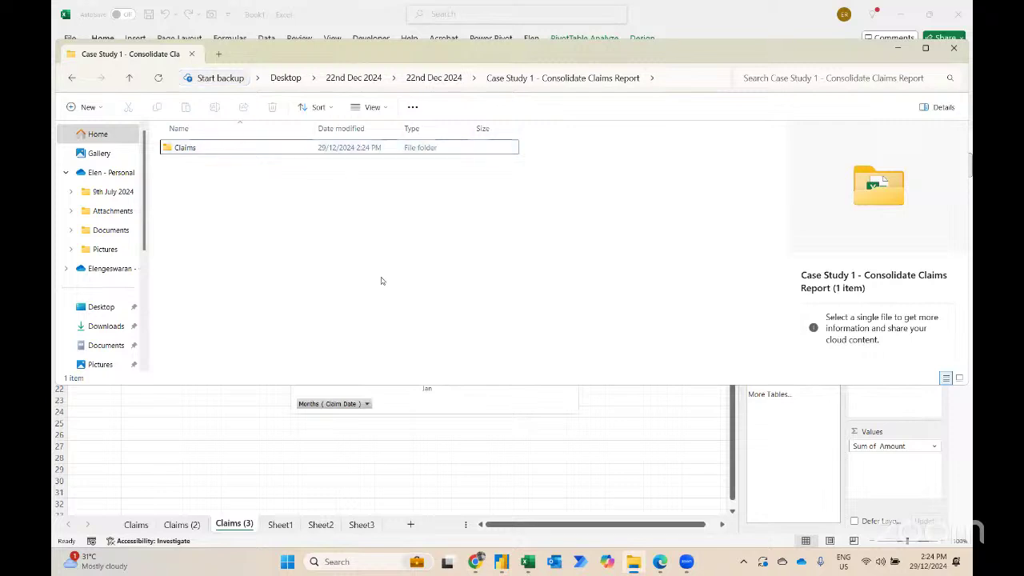
# Return to Excel and refresh the PivotTable on the Claims (3) sheet.
pyautogui.click(449, 445)
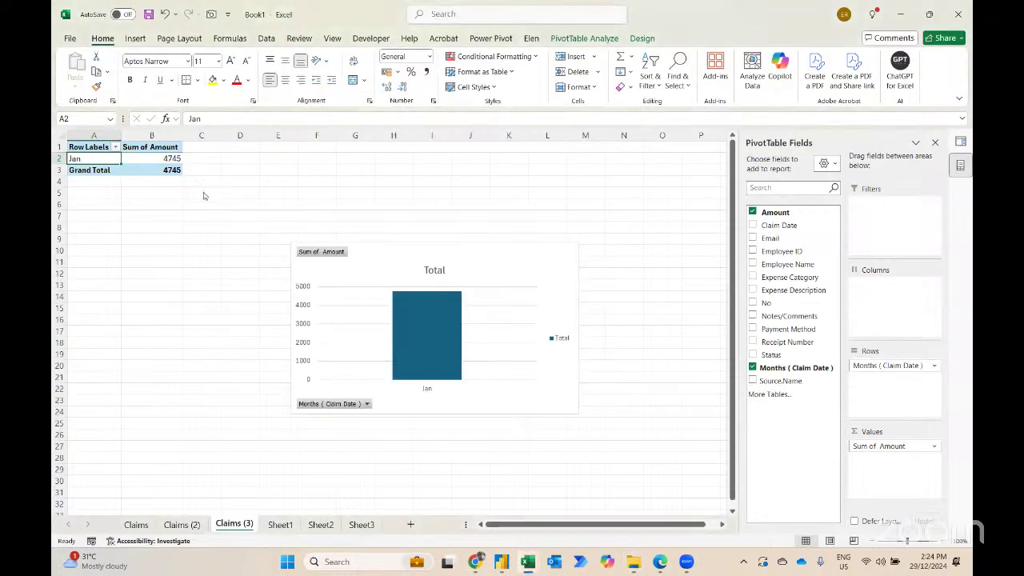
pyautogui.click(173, 160)
pyautogui.rightClick(173, 161)
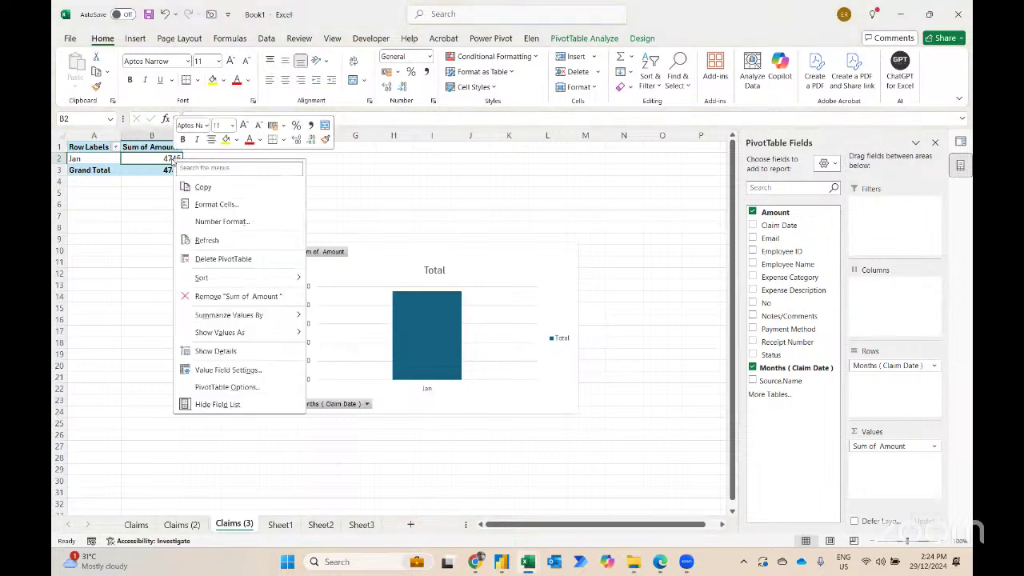
pyautogui.click(206, 241)
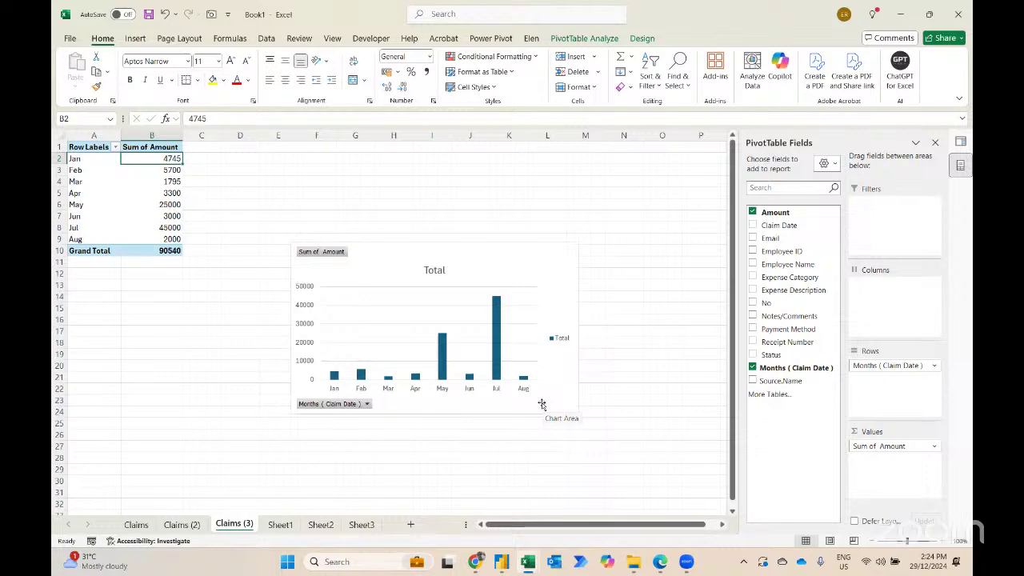
# Close Book1 without saving it and create a new blank workbook.
pyautogui.click(958, 14)
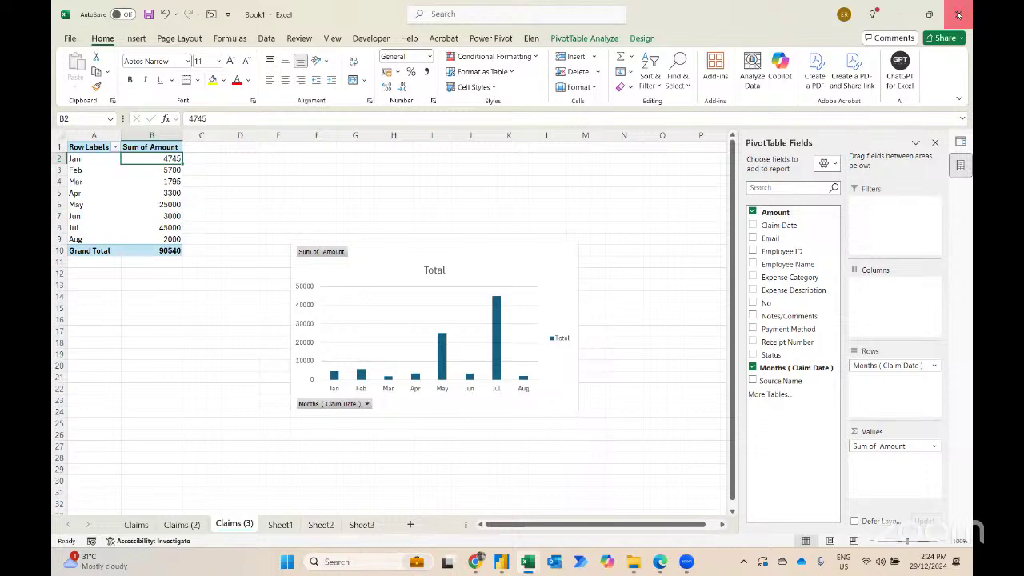
pyautogui.click(557, 345)
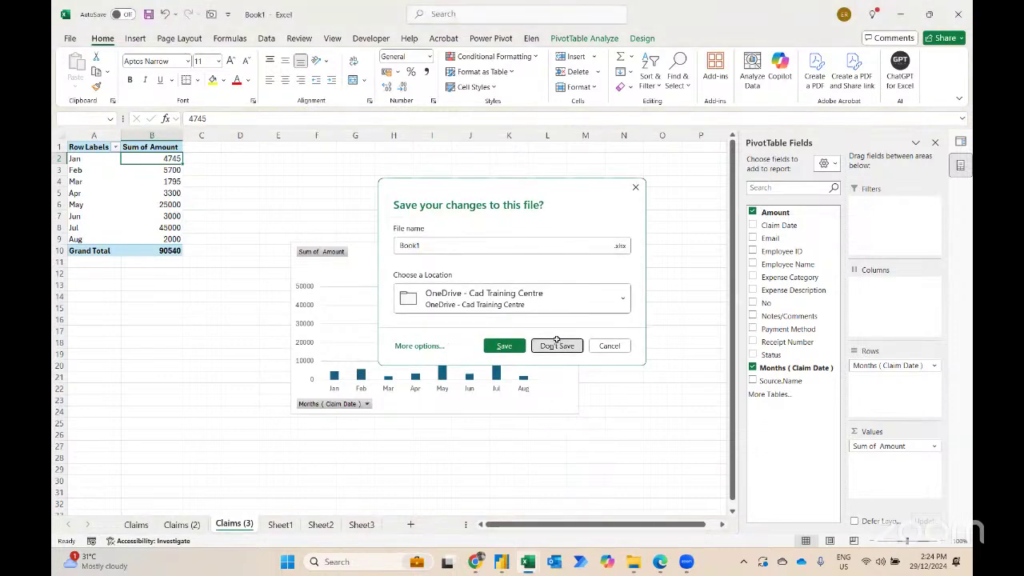
pyautogui.hotkey('ctrl', 'n')
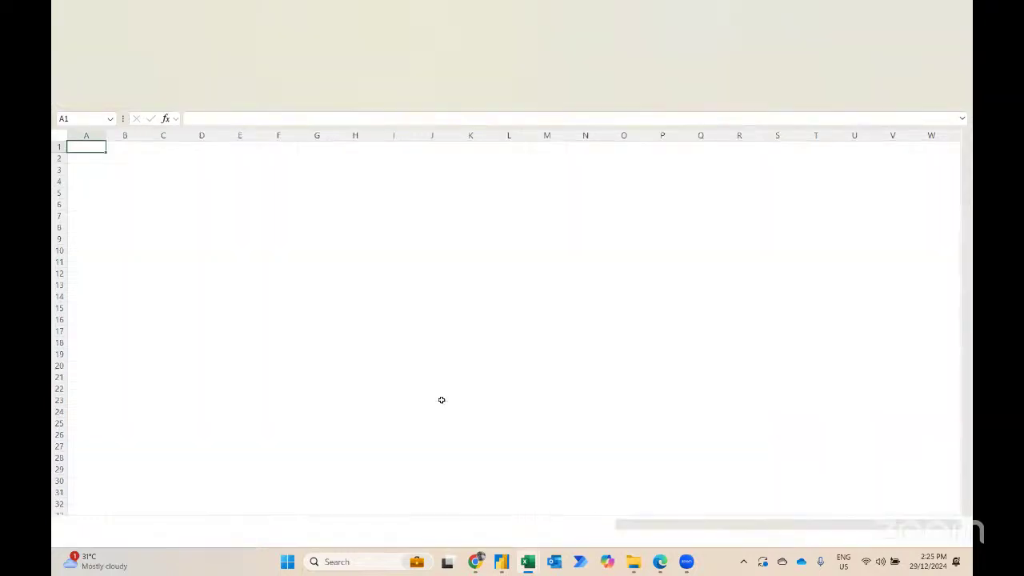
# Switch to File Explorer and remove the February to August 2023 workbooks from the Claims folder, leaving 001- January 2023 in place.
pyautogui.hotkey('alt', 'Tab')
pyautogui.hotkey('alt', 'Tab')
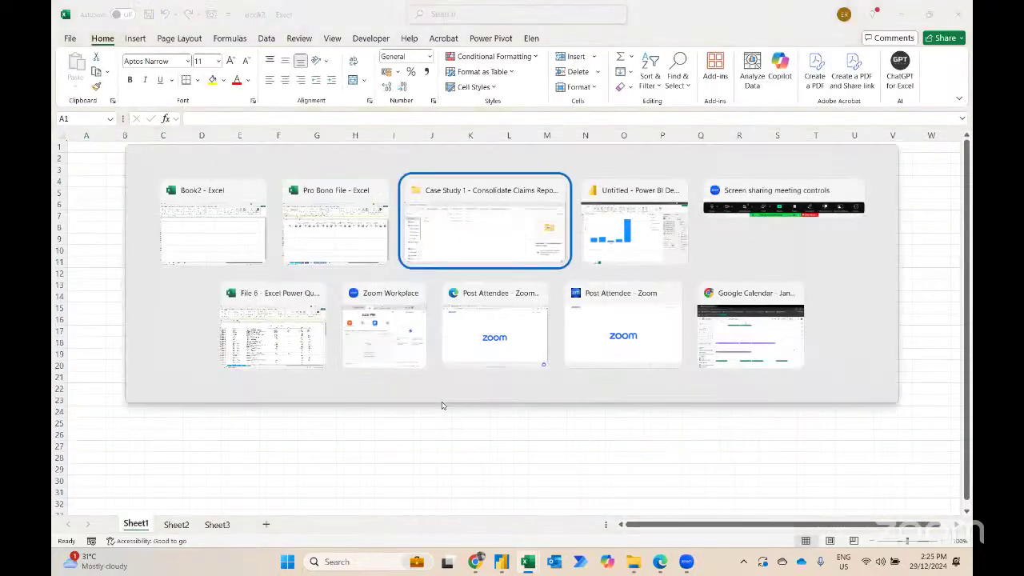
pyautogui.hotkey('alt', 'Up')
pyautogui.hotkey('alt', 'Up')
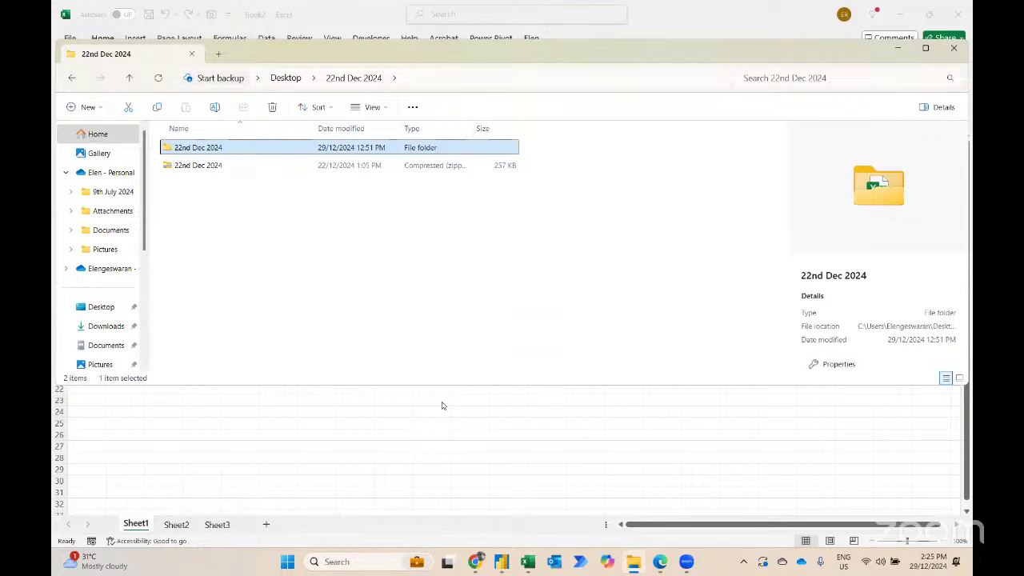
pyautogui.press('Down')
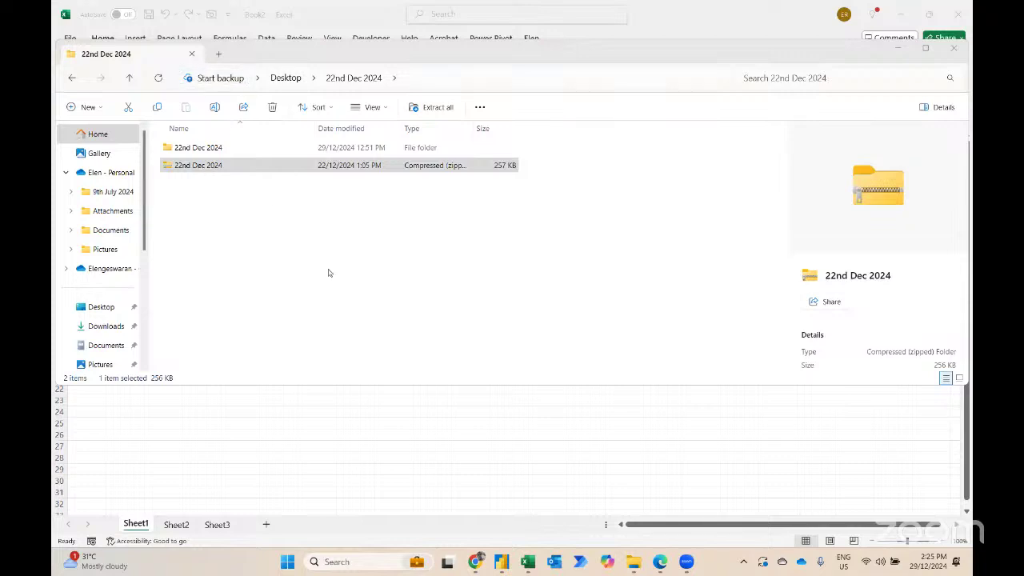
pyautogui.doubleClick(251, 147)
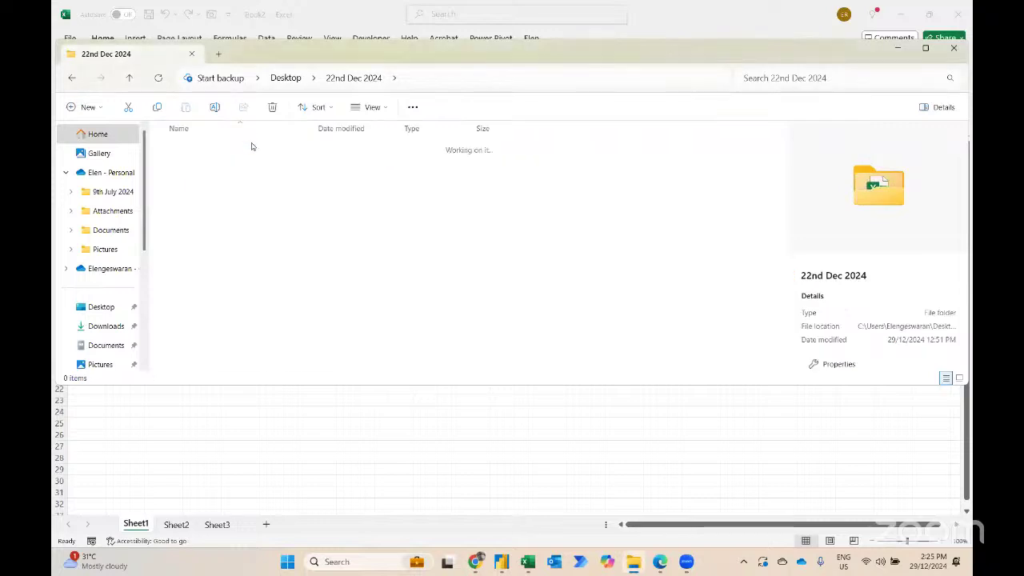
pyautogui.doubleClick(222, 149)
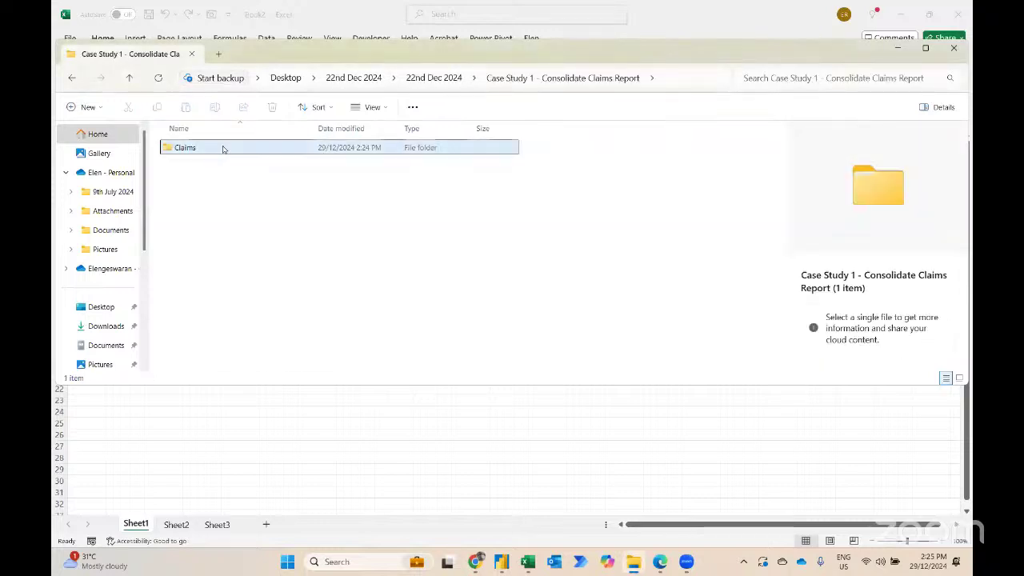
pyautogui.doubleClick(223, 149)
pyautogui.moveTo(462, 294); pyautogui.dragTo(339, 170)
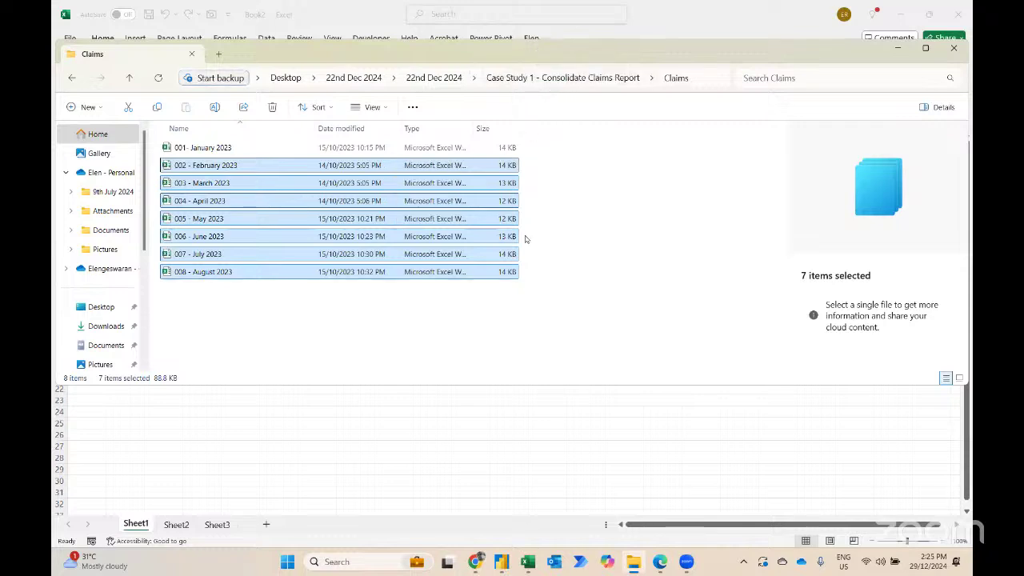
pyautogui.press('Delete')
# Return to Excel and enter "combine / compile / consolidate all the report into 1 file" in cell B1 of Sheet1.
pyautogui.click(424, 439)
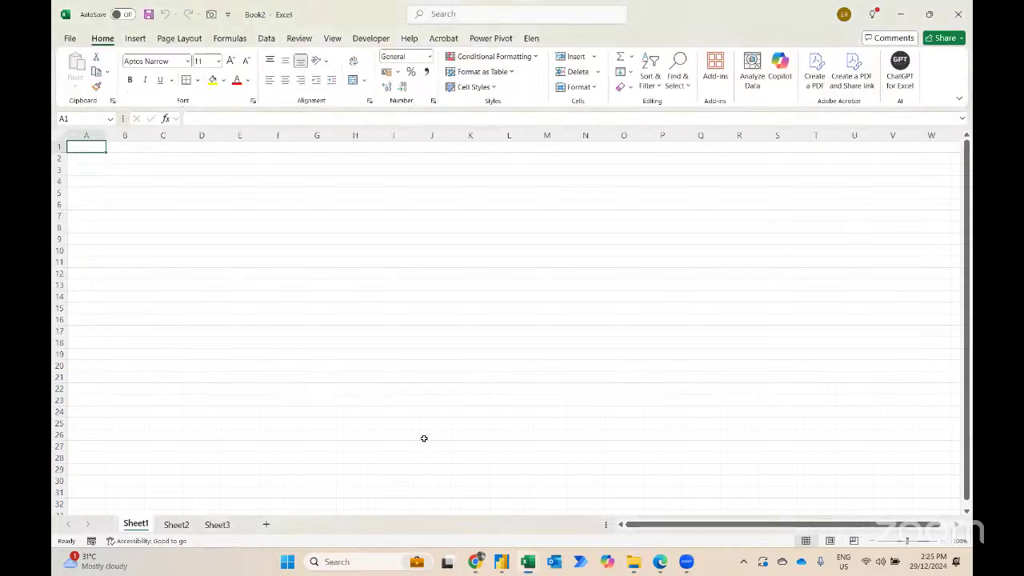
pyautogui.press('Right')
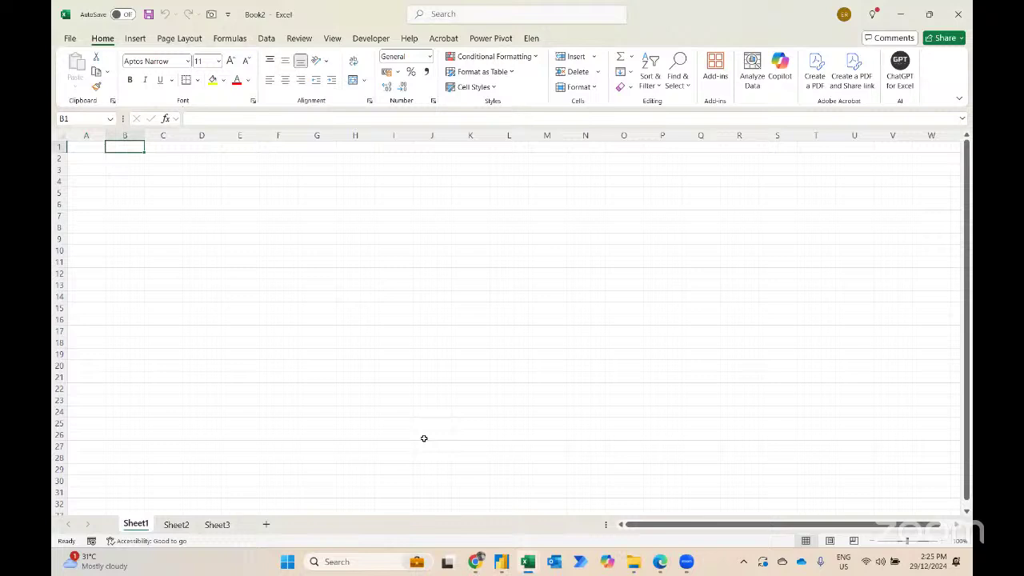
pyautogui.write('a')
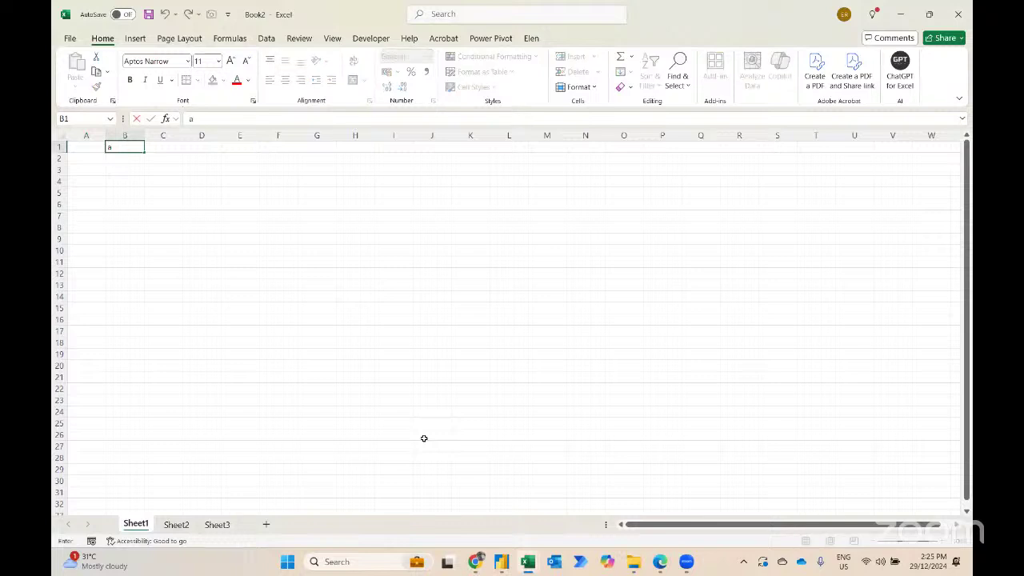
pyautogui.write('uombine / compile / cons')
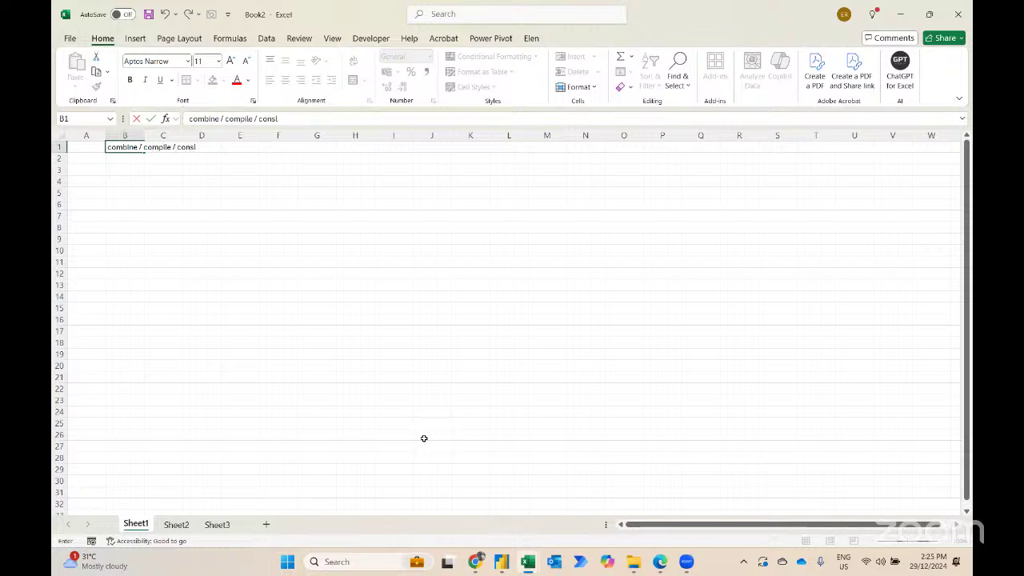
pyautogui.write('olidate all the report int')
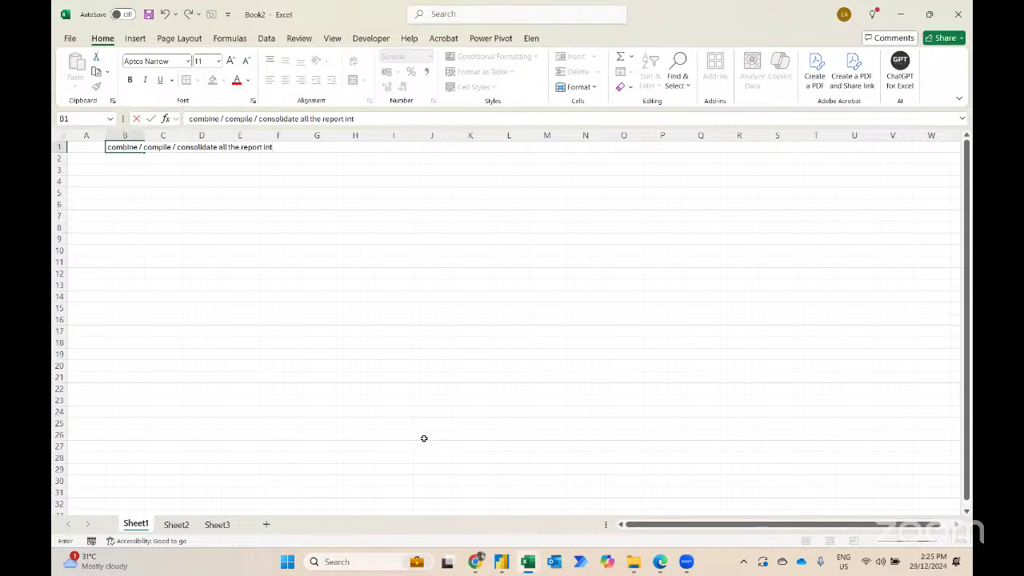
pyautogui.write('o 1 file')
pyautogui.press('Return')
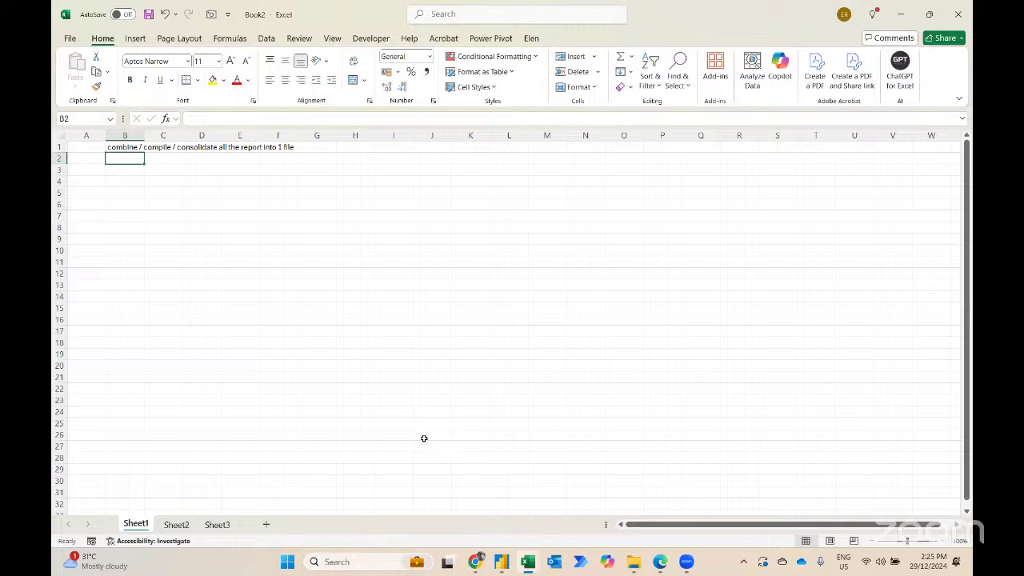
# Enter the first instruction "1. click data >> get data >>> from file" in cell C2.
pyautogui.press('Right')
pyautogui.write('1.')
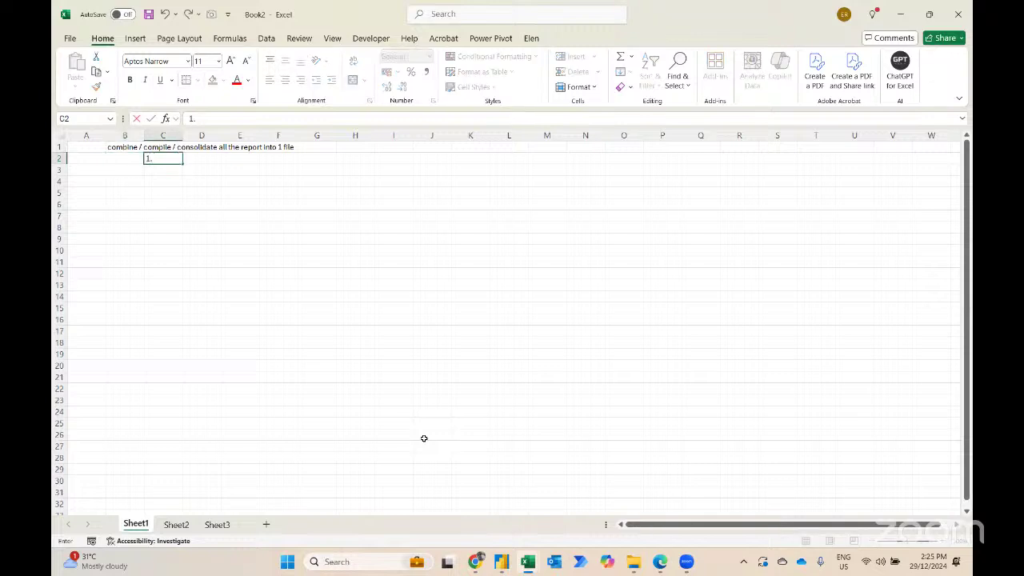
pyautogui.write(' click data')
pyautogui.press('Return')
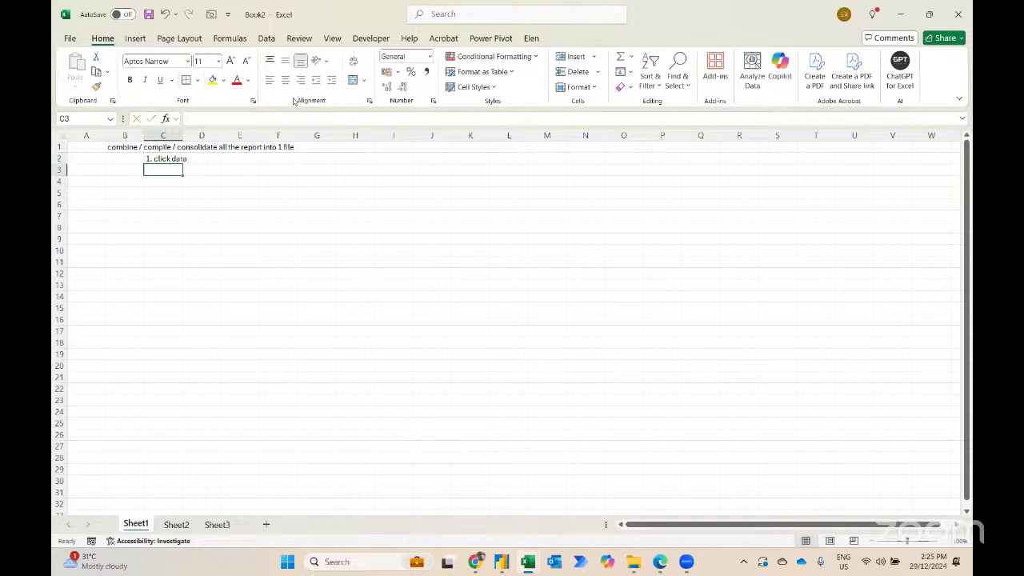
pyautogui.press('Up')
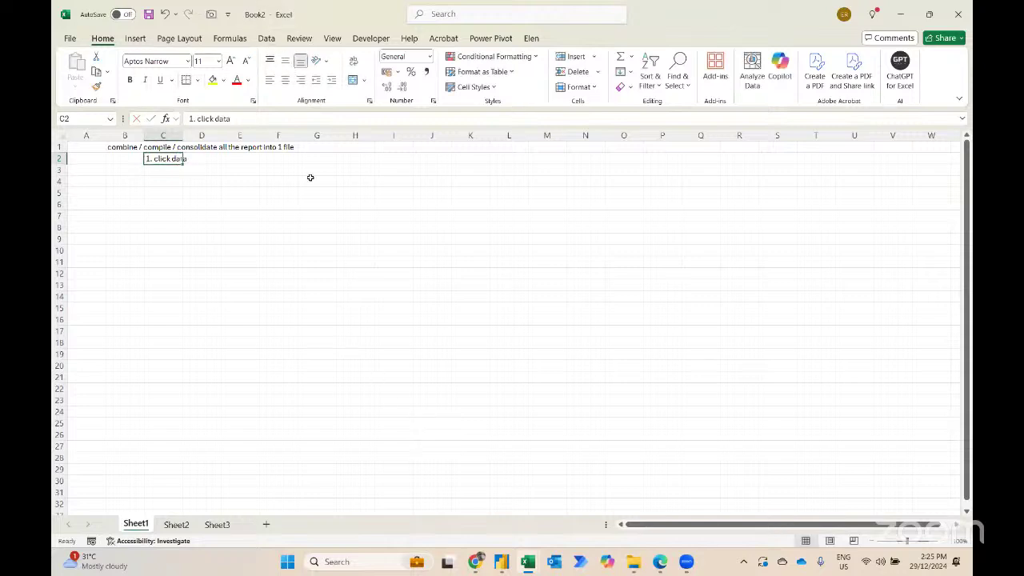
pyautogui.press('F2')
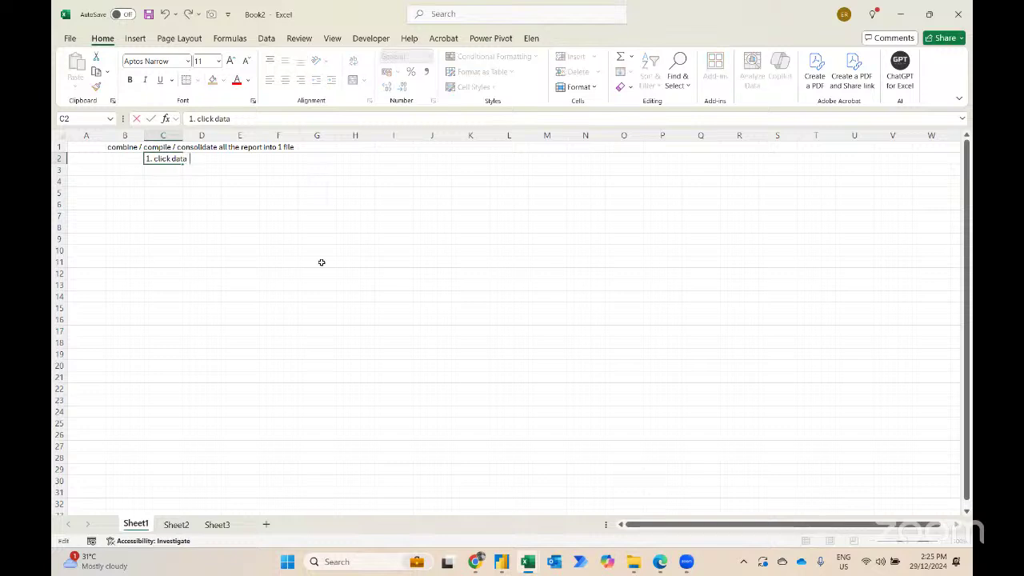
pyautogui.write('>> get data ')
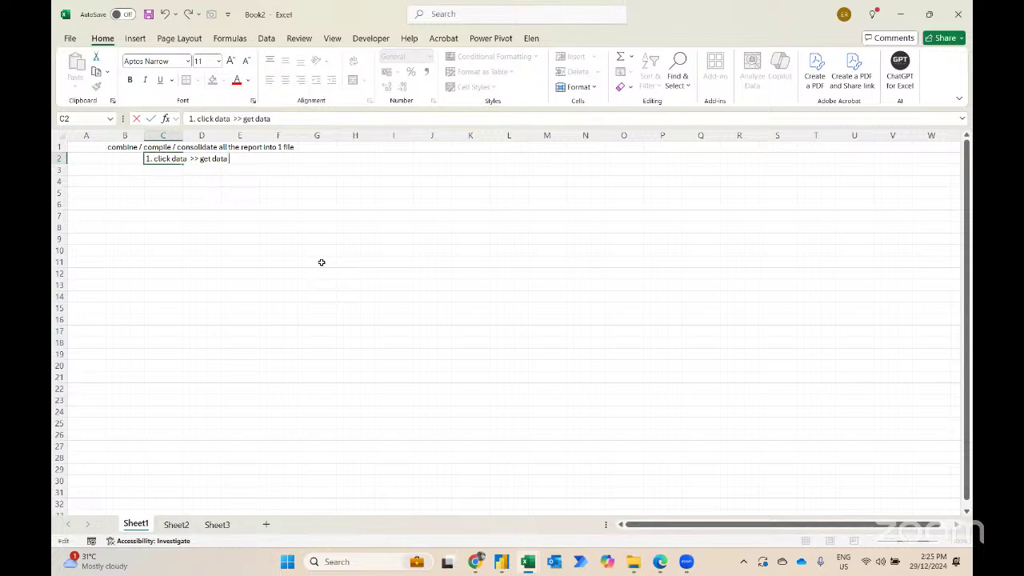
pyautogui.write('>>> from file')
pyautogui.press('Return')
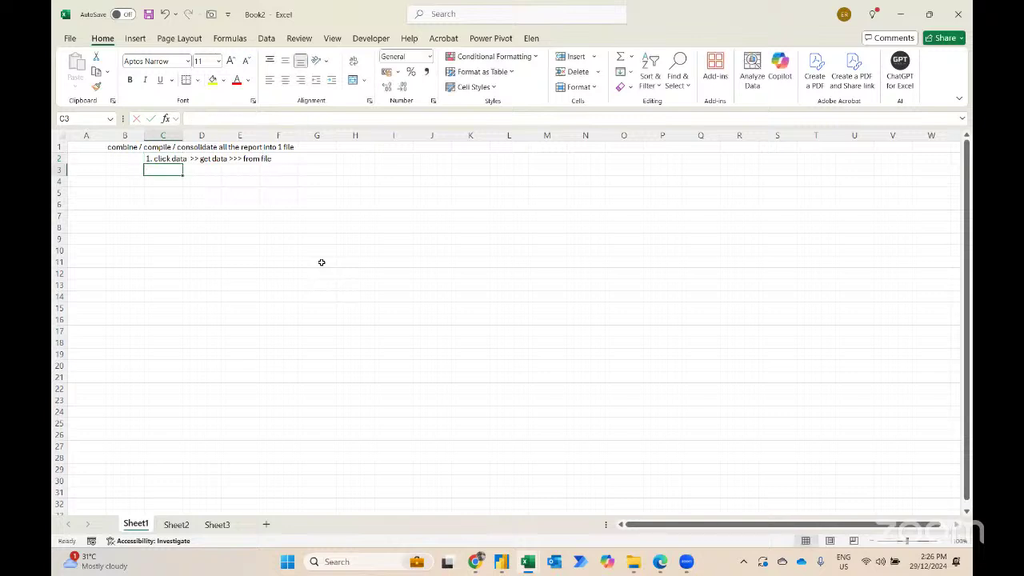
# Extend the instruction in cell C2 with ">> from folder" at its end.
pyautogui.press('Up')
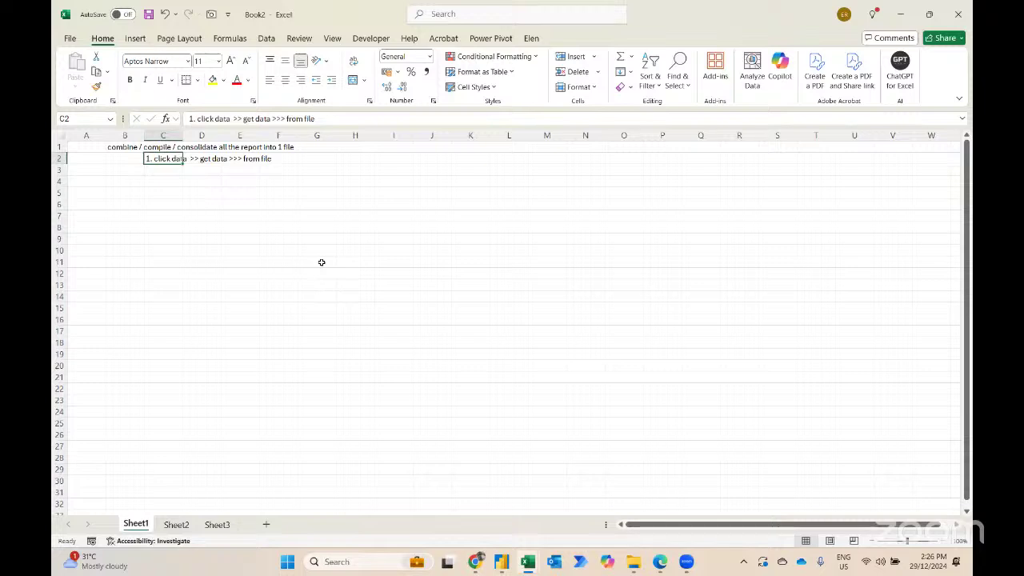
pyautogui.press('F2')
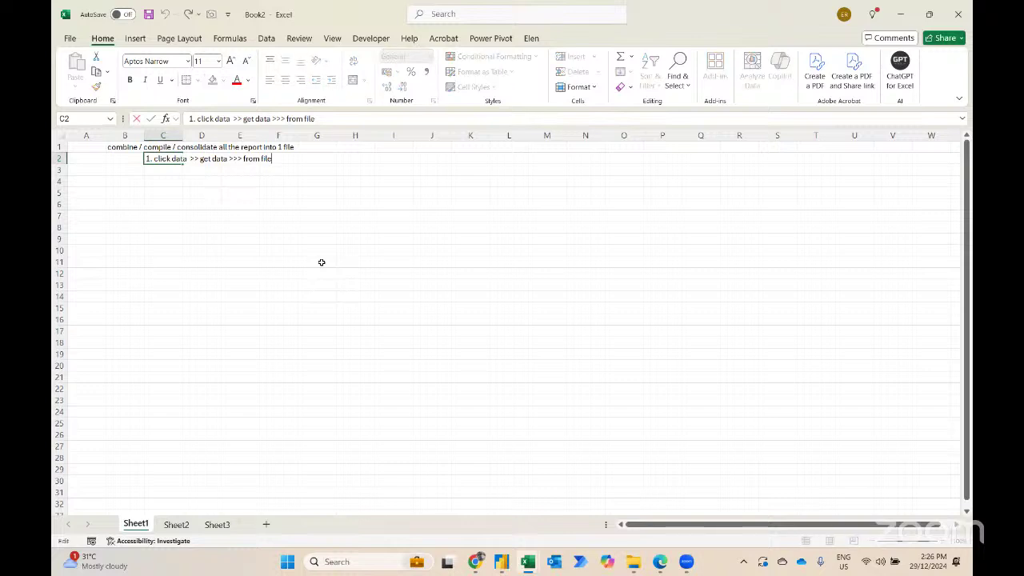
pyautogui.write('>> from folder')
pyautogui.press('Return')
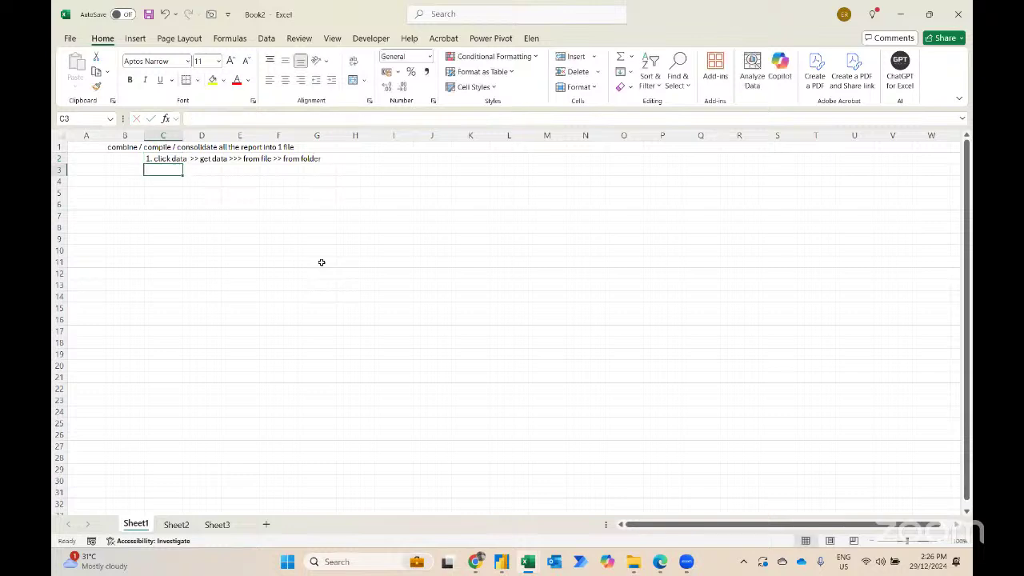
# Enter the second instruction "2. a box will appear >>> select claim folder >>> open" in cell C3.
pyautogui.write('2. a')
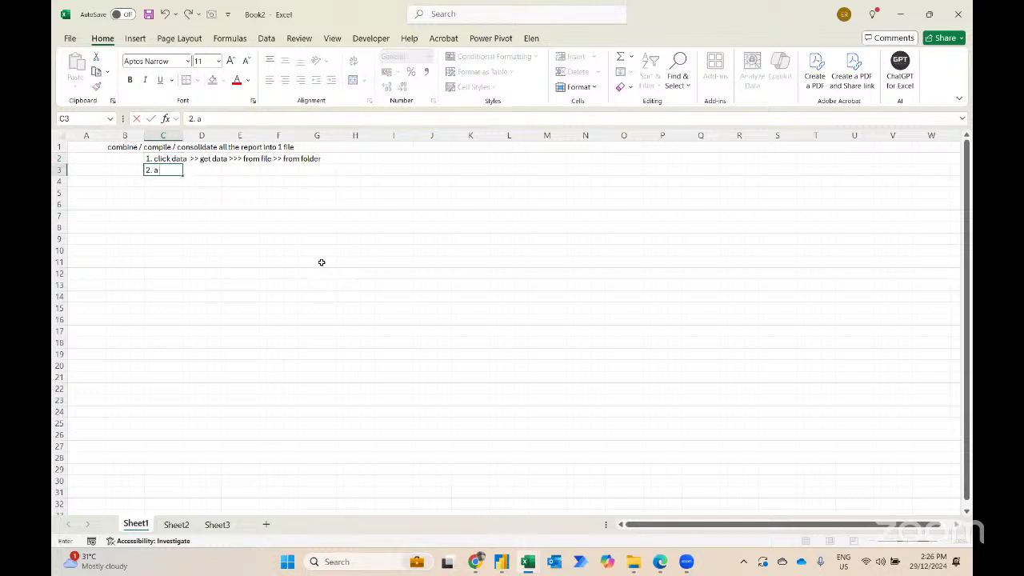
pyautogui.write(' box will app')
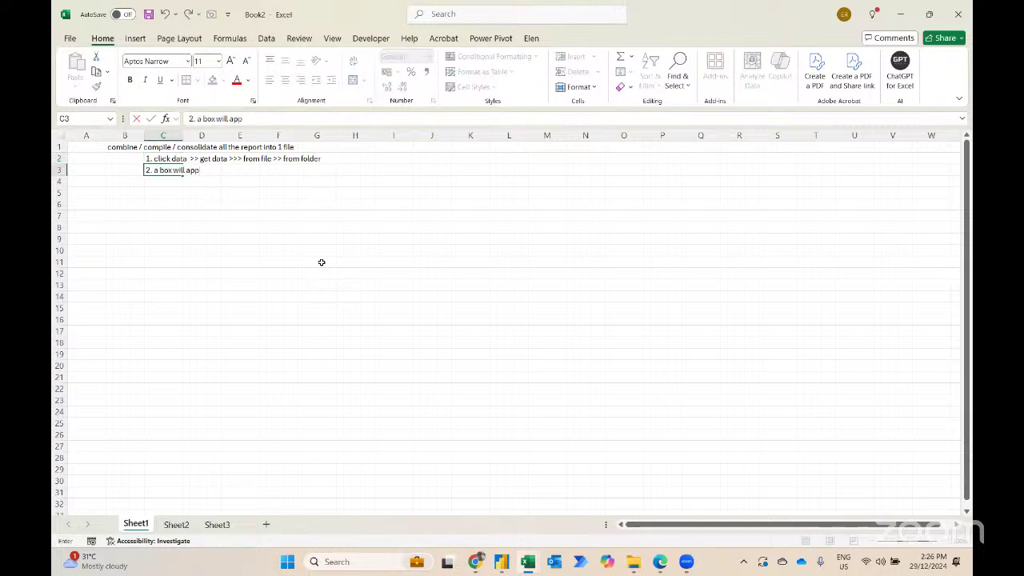
pyautogui.write('ear >>>')
pyautogui.write('select f')
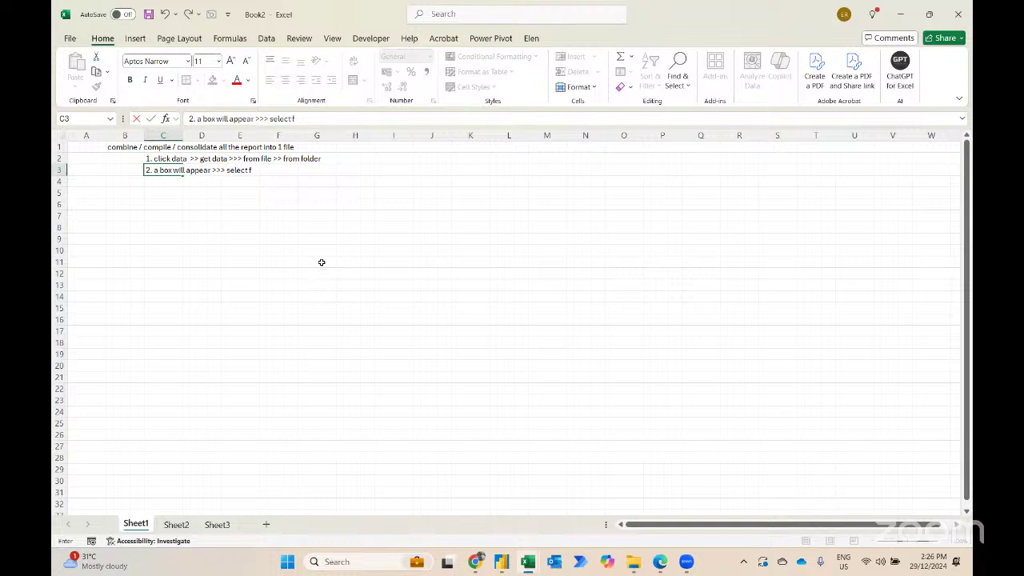
pyautogui.write('laim folder >>> open')
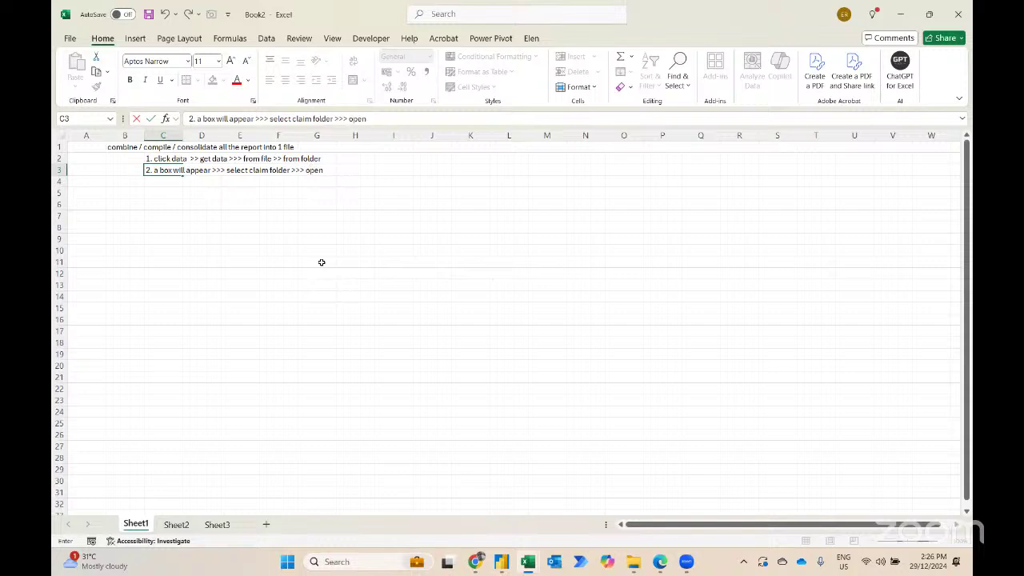
pyautogui.press('Return')
# Enter the third instruction "3. another box will appear >>> combine and load to" in cell C4.
pyautogui.write('3.')
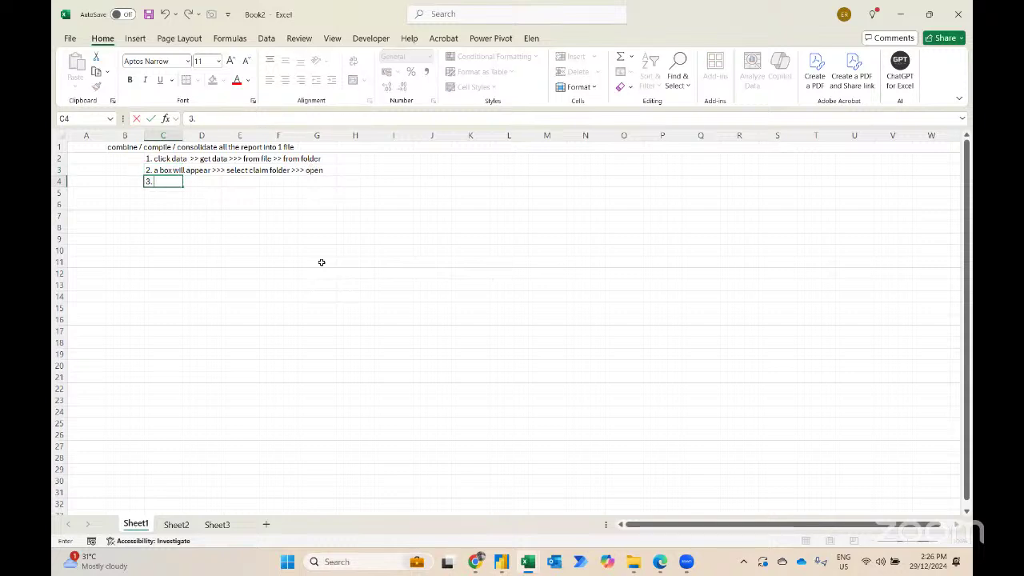
pyautogui.write(' another box will appear')
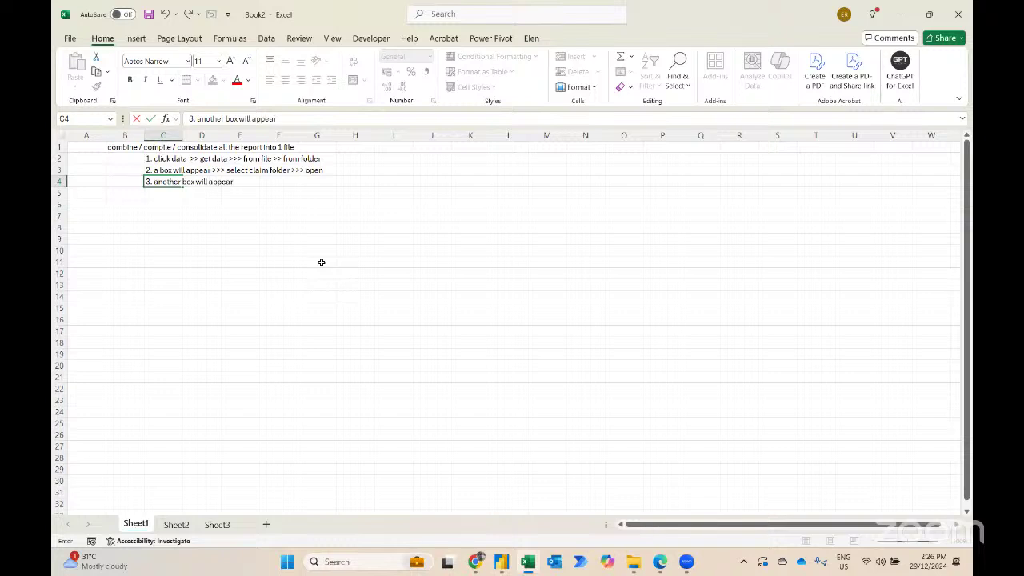
pyautogui.write(' >>> combine and lo')
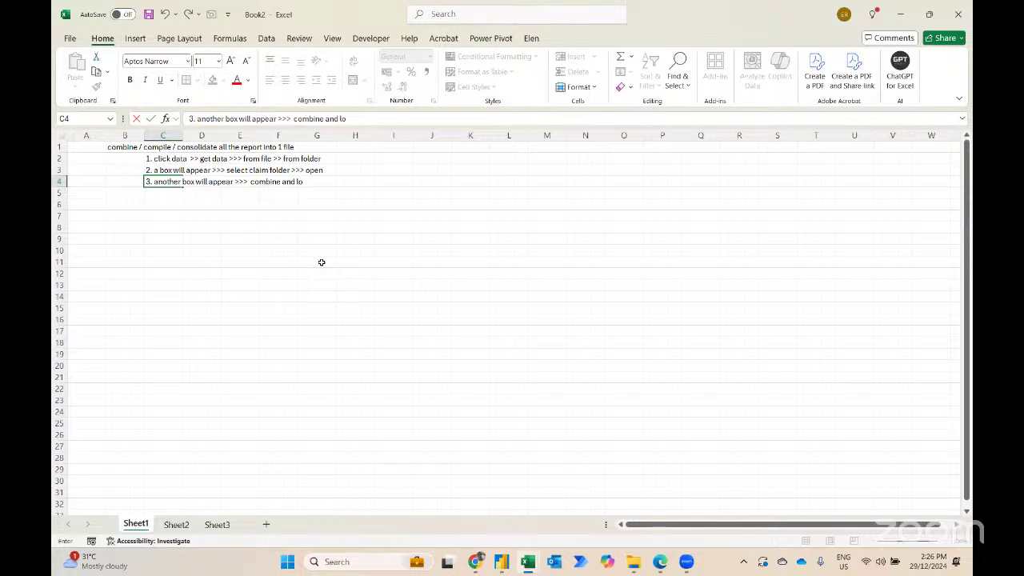
pyautogui.write('ad to')
pyautogui.press('Return')
# Enter the fourth instruction "4. another box will appear >> select claim sheet >>> ok" in cell C5.
pyautogui.write('4. another box')
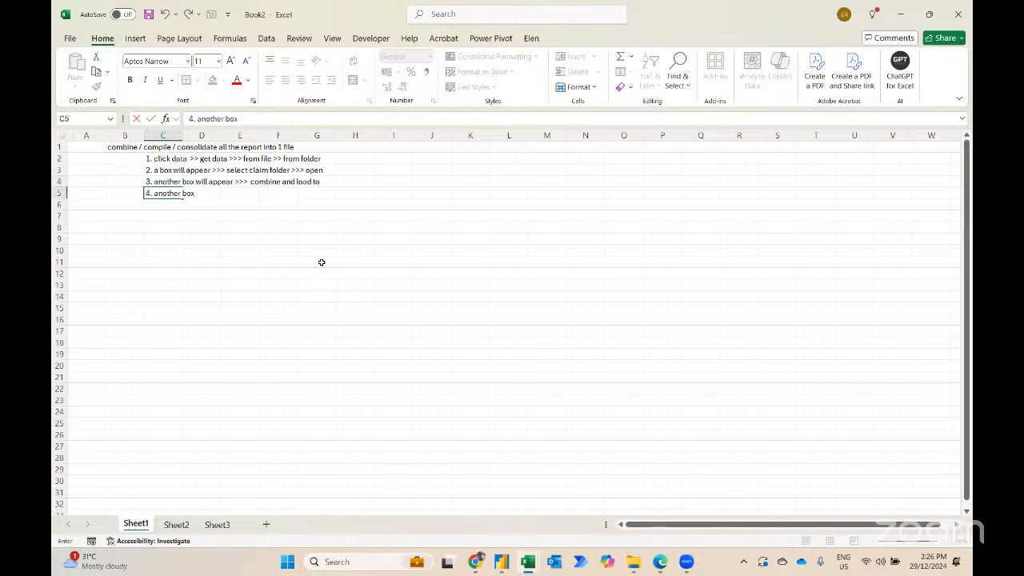
pyautogui.write(' will appear')
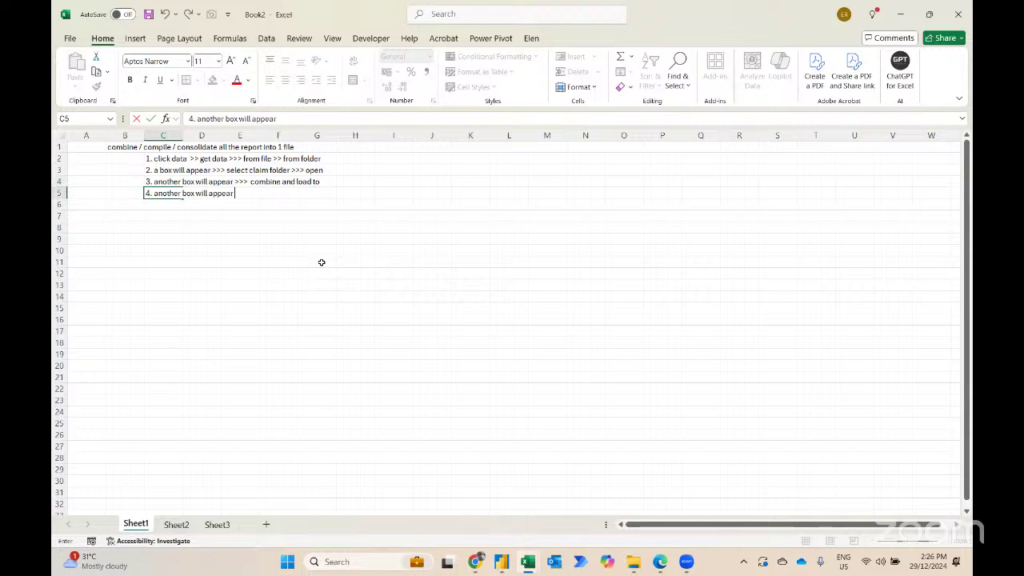
pyautogui.write(' >> select claim sheet')
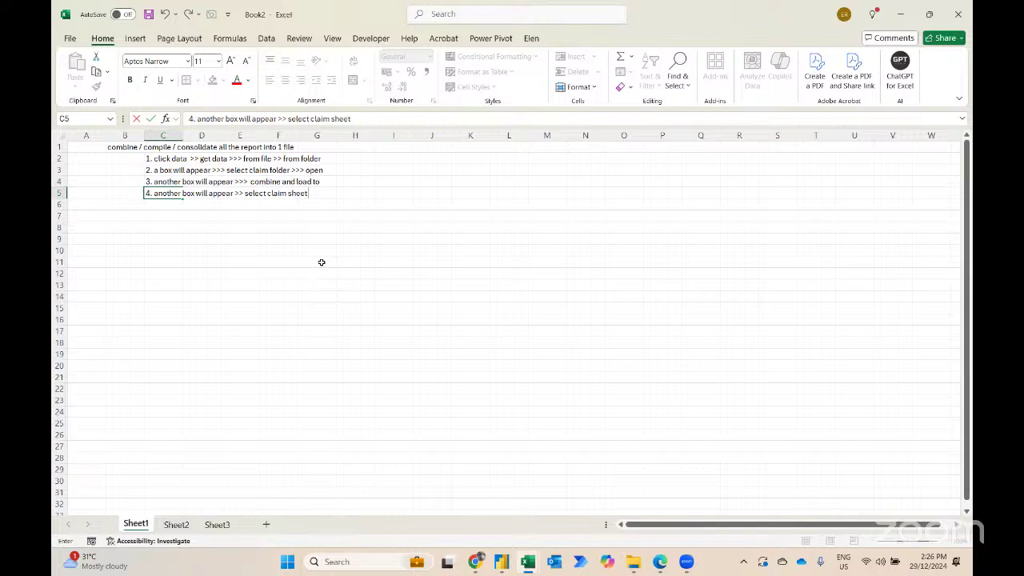
pyautogui.write(' >>> ok')
pyautogui.press('Return')
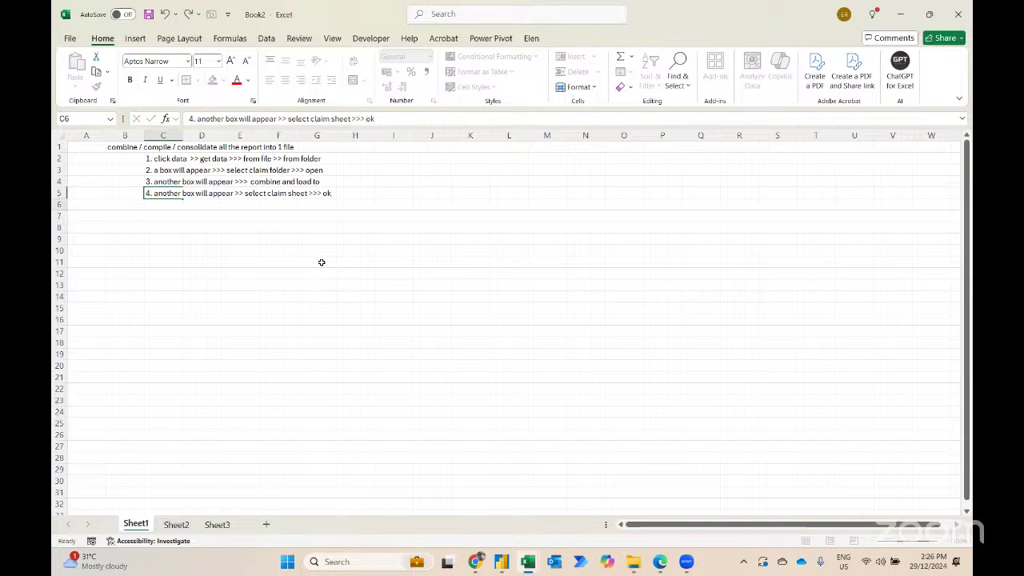
# Enter the fifth instruction "5. another box will appear >>> pivot chart" in cell C6.
pyautogui.write('5. ano')
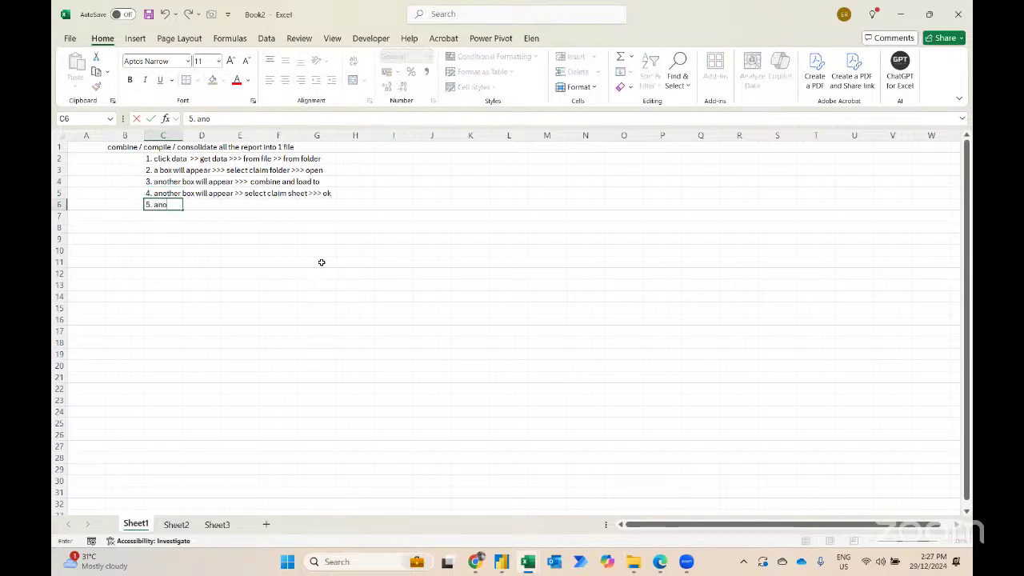
pyautogui.write('ther box will appeaer')
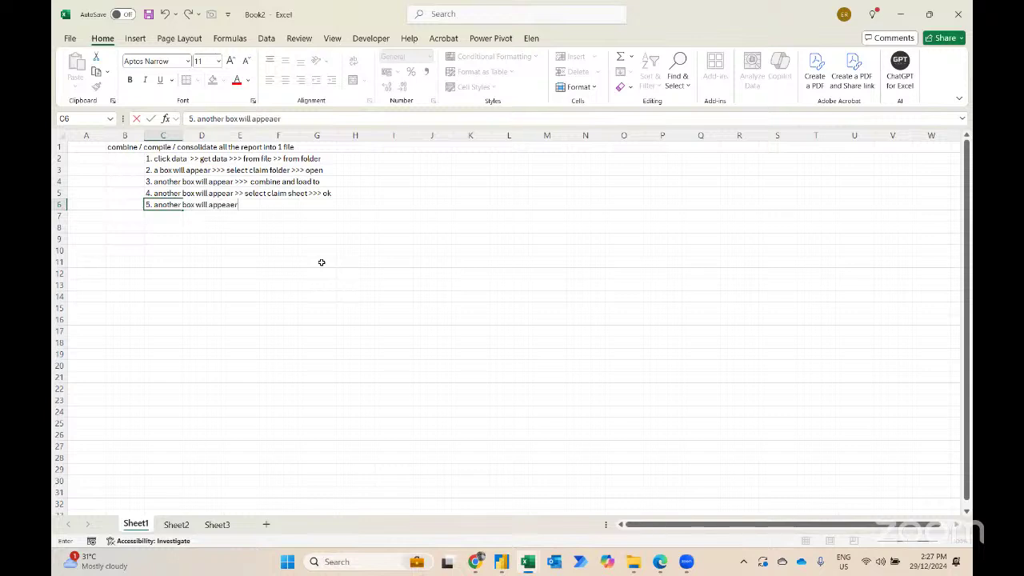
pyautogui.press('BackSpace')
pyautogui.press('BackSpace')
pyautogui.write('r >>> pivot chart')
pyautogui.press('BackSpace')
pyautogui.write('rt')
pyautogui.press('Return')
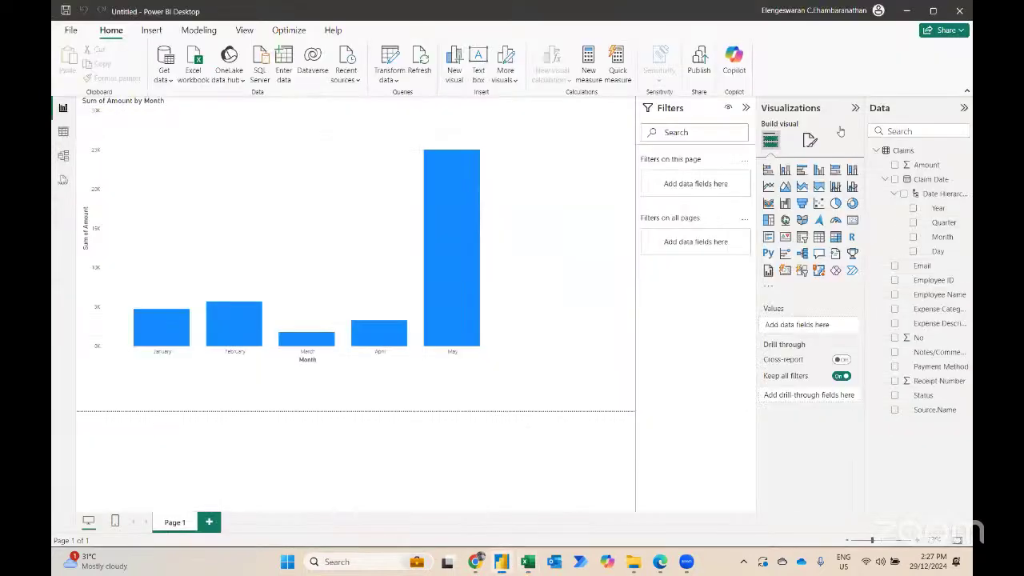
# Switch to Power BI Desktop and close the untitled report without saving its changes.
pyautogui.click(504, 562)
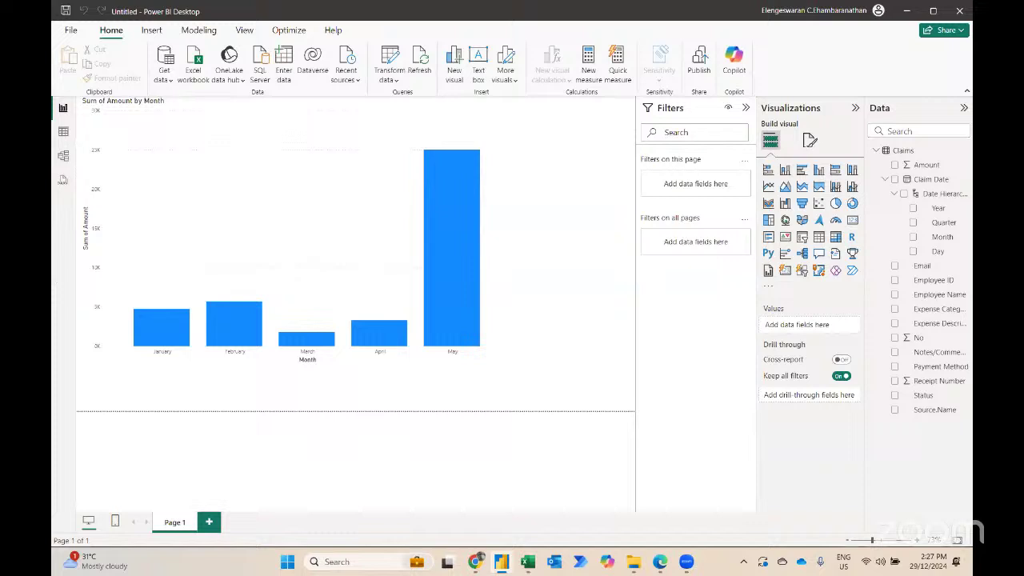
pyautogui.click(960, 10)
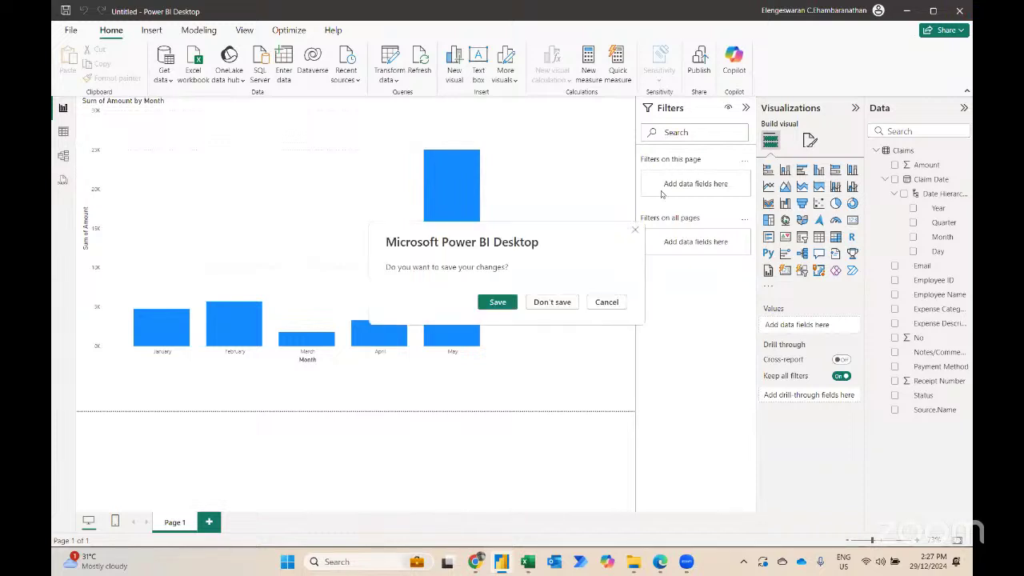
pyautogui.click(552, 303)
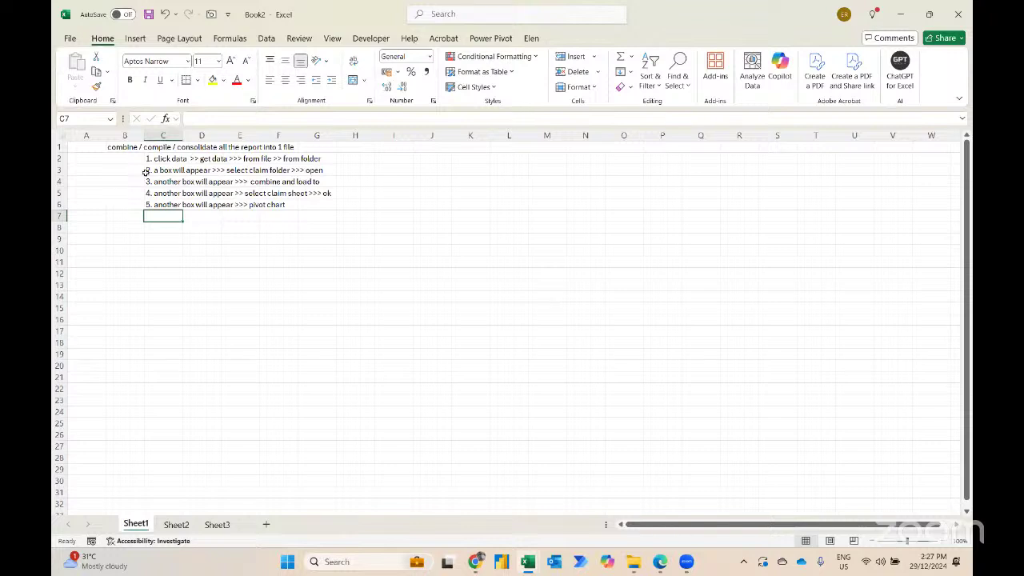
# In Excel, get data from a folder, opening the Claims folder inside Case Study 1 - Consolidate Claims Report.
pyautogui.click(266, 38)
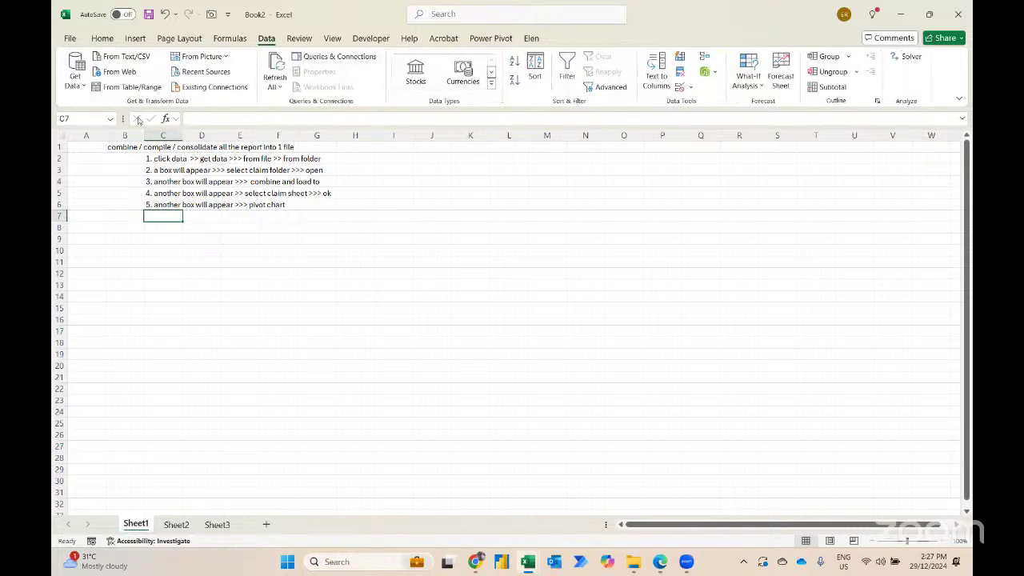
pyautogui.click(75, 76)
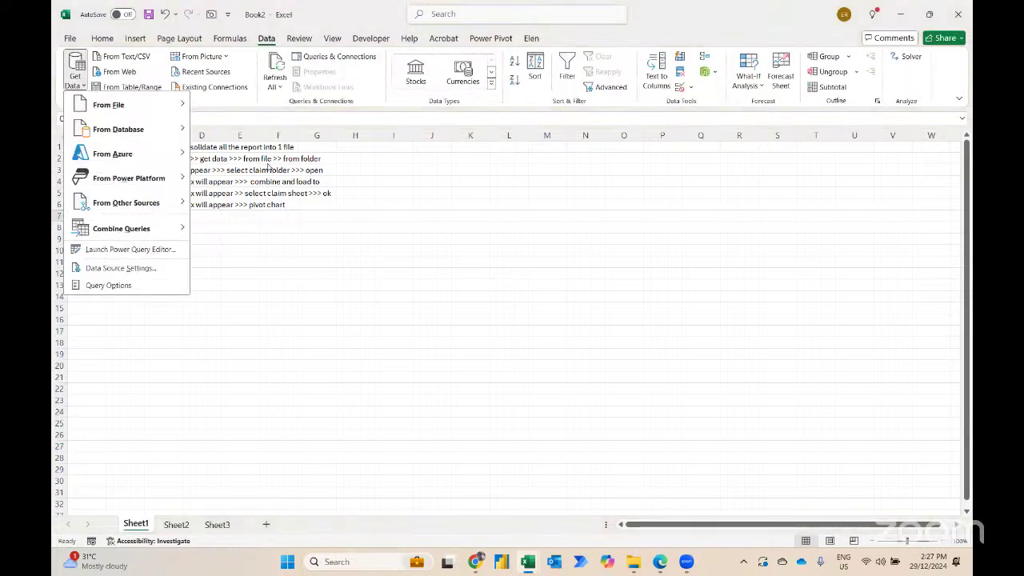
pyautogui.moveTo(120, 105)
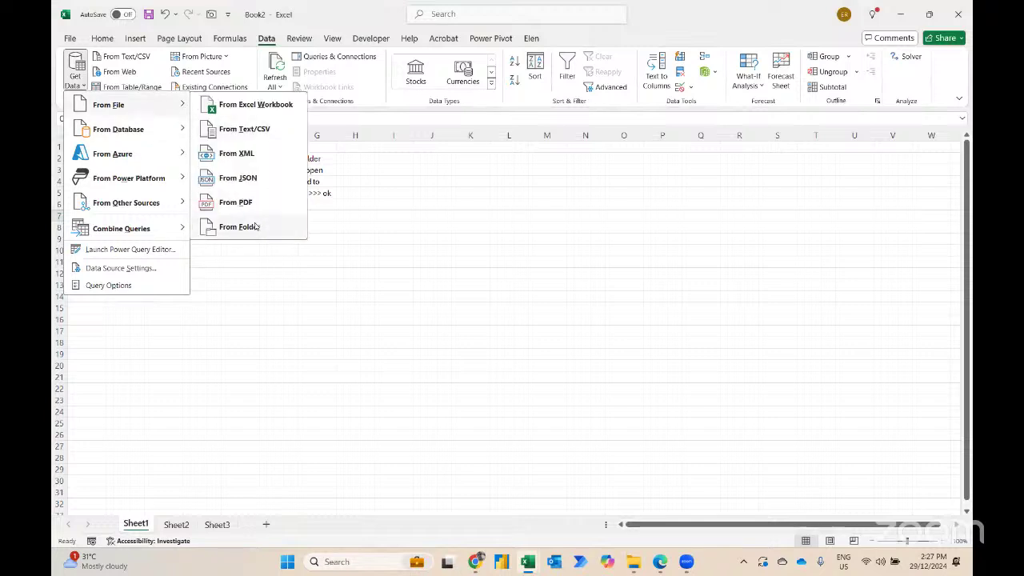
pyautogui.click(238, 227)
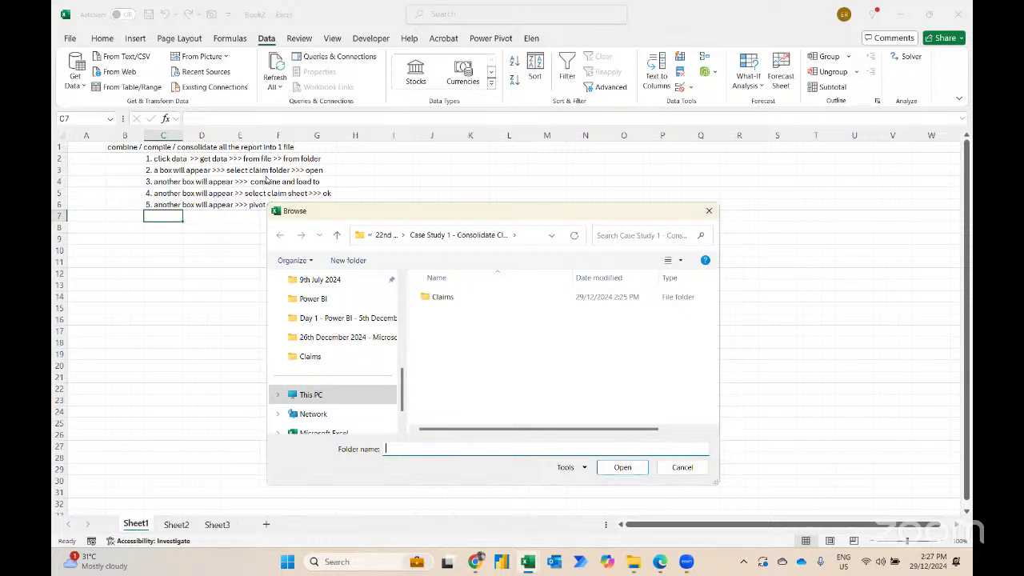
pyautogui.click(442, 298)
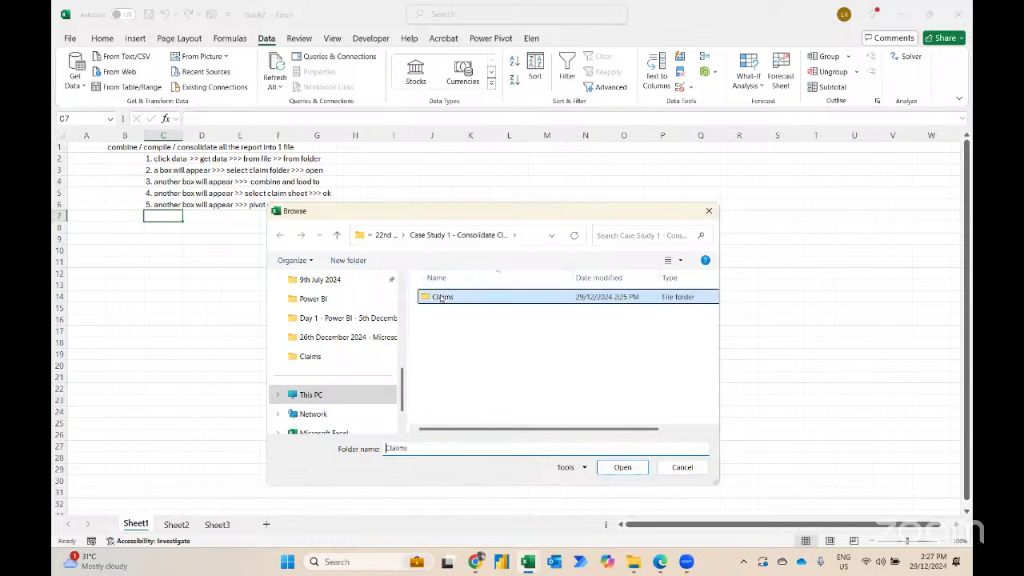
pyautogui.click(625, 474)
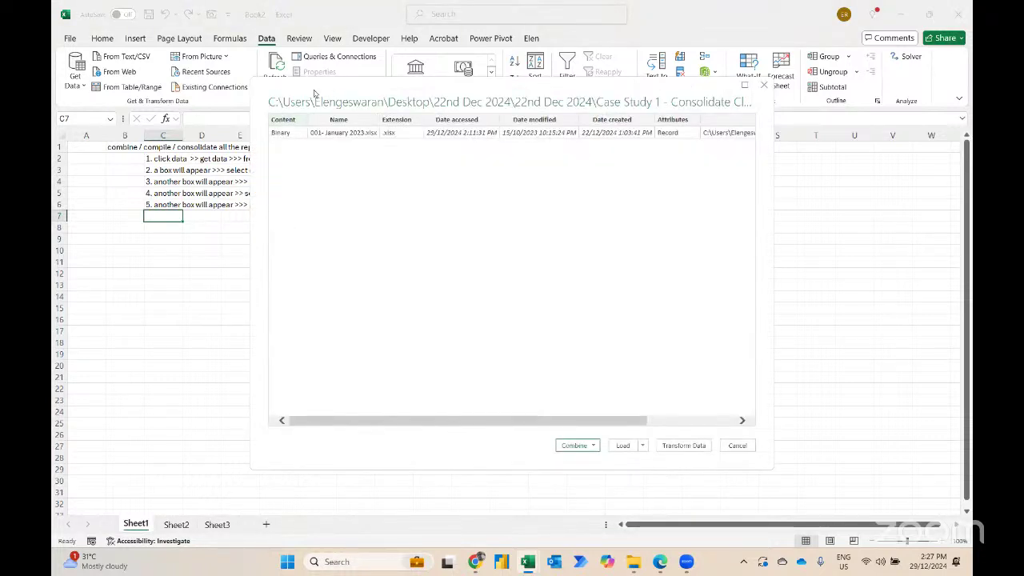
# Combine the folder's files with Combine & Load To, extracting the Claims sheet from each file.
pyautogui.moveTo(317, 93); pyautogui.dragTo(480, 116)
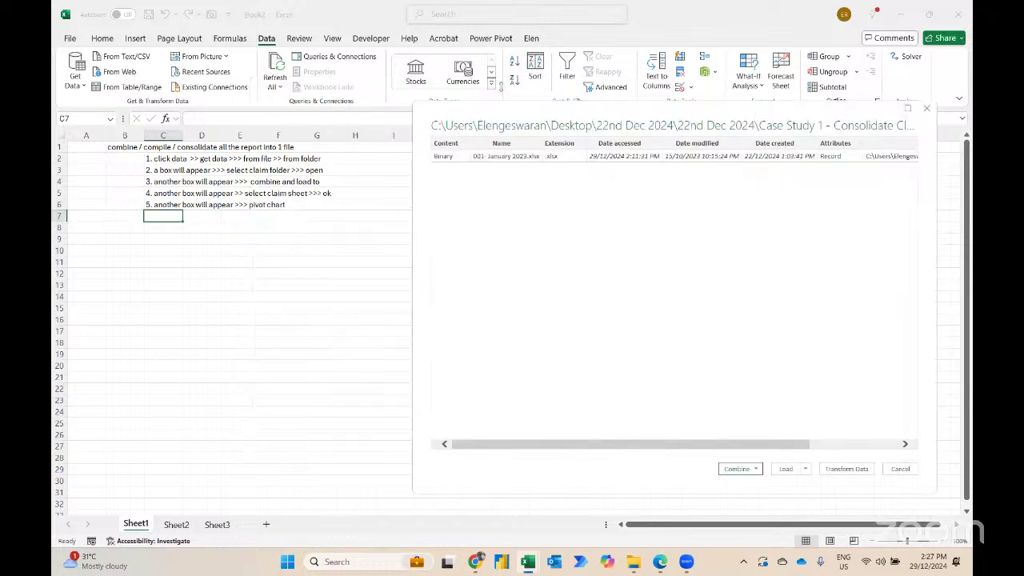
pyautogui.moveTo(493, 112); pyautogui.dragTo(323, 108)
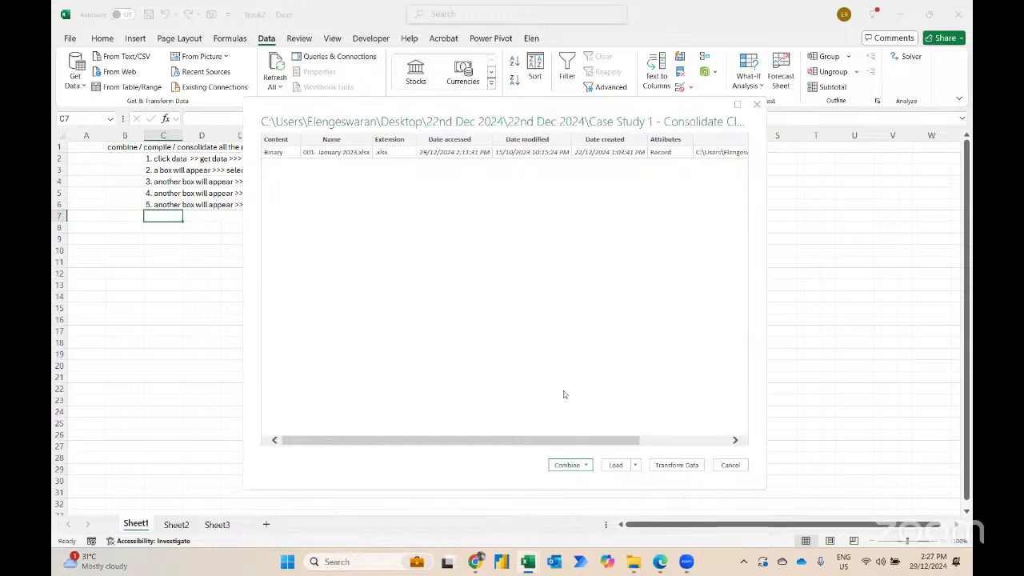
pyautogui.click(577, 464)
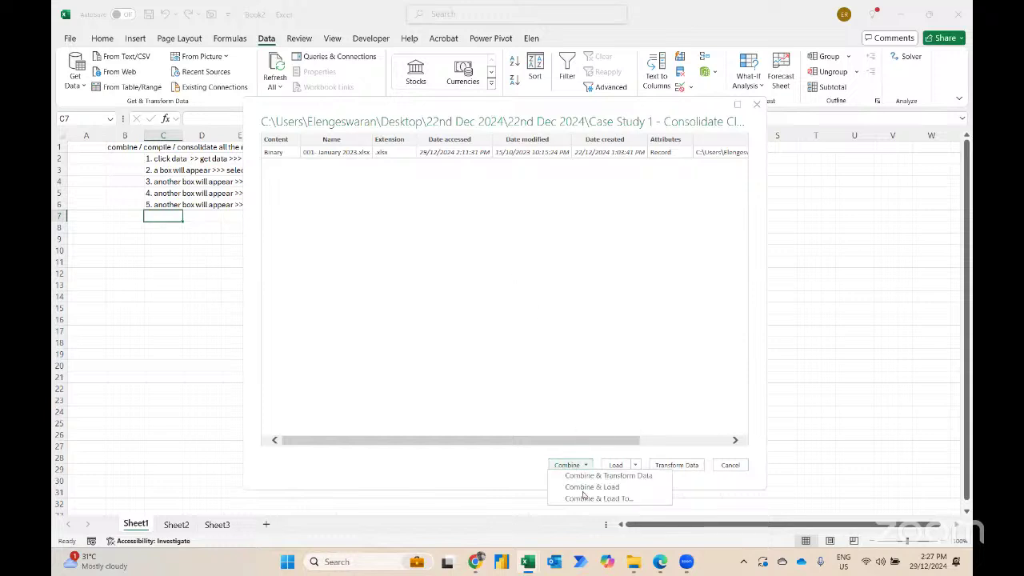
pyautogui.click(584, 498)
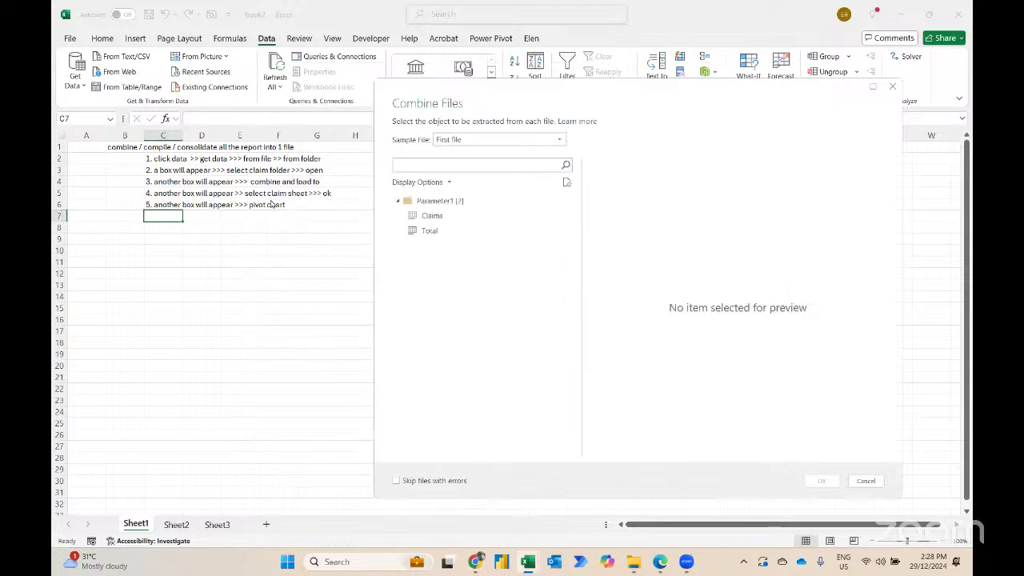
pyautogui.click(432, 216)
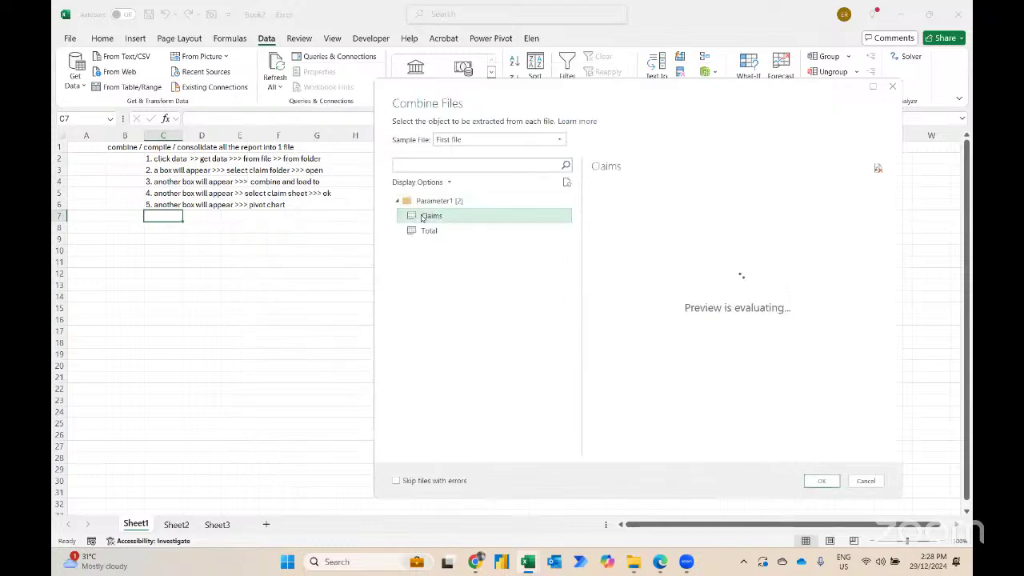
pyautogui.moveTo(491, 100); pyautogui.dragTo(270, 109)
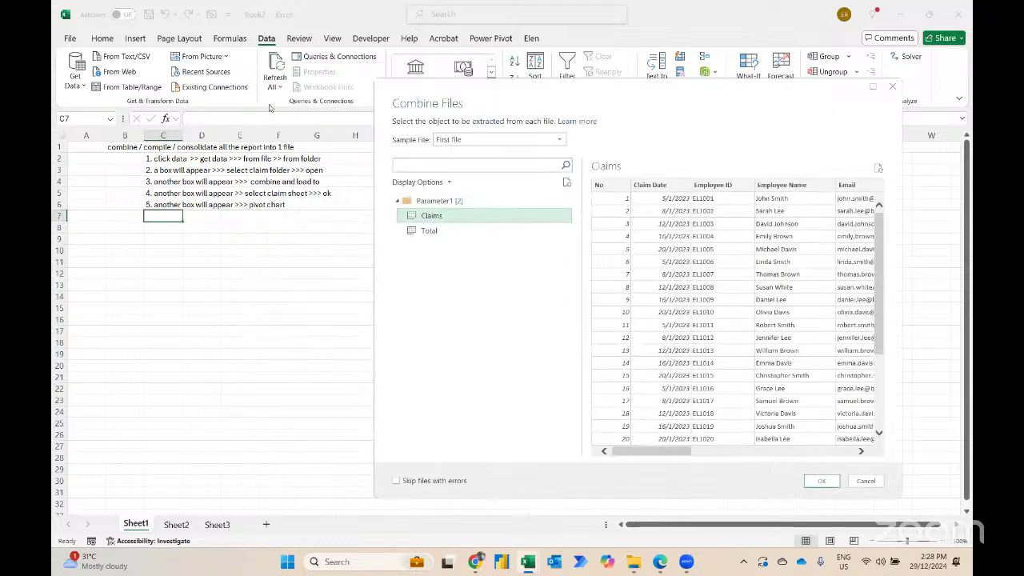
pyautogui.click(602, 489)
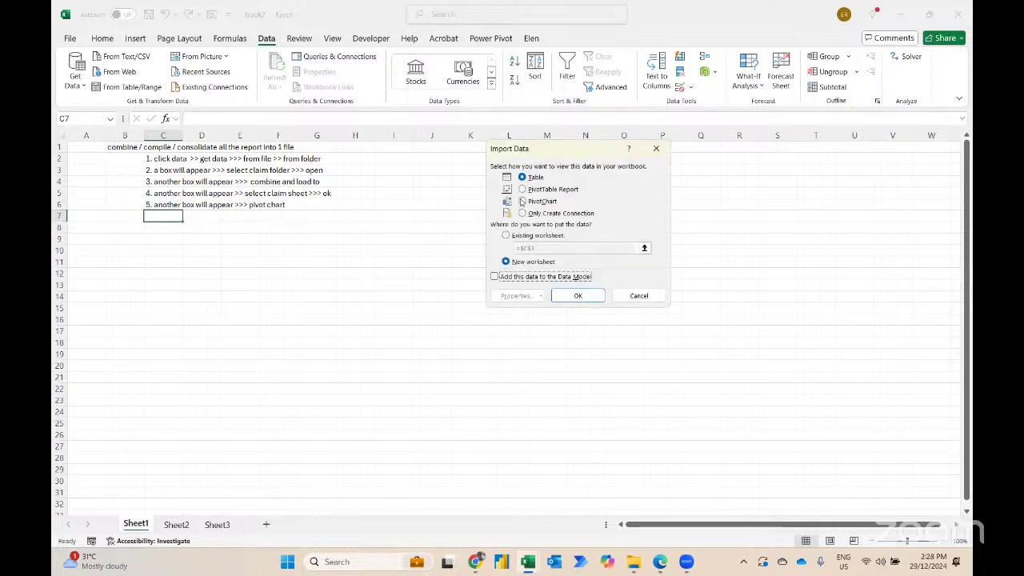
# Load the combined data as a PivotChart on a new worksheet and chart Amount by Claim Date.
pyautogui.click(522, 201)
pyautogui.click(585, 296)
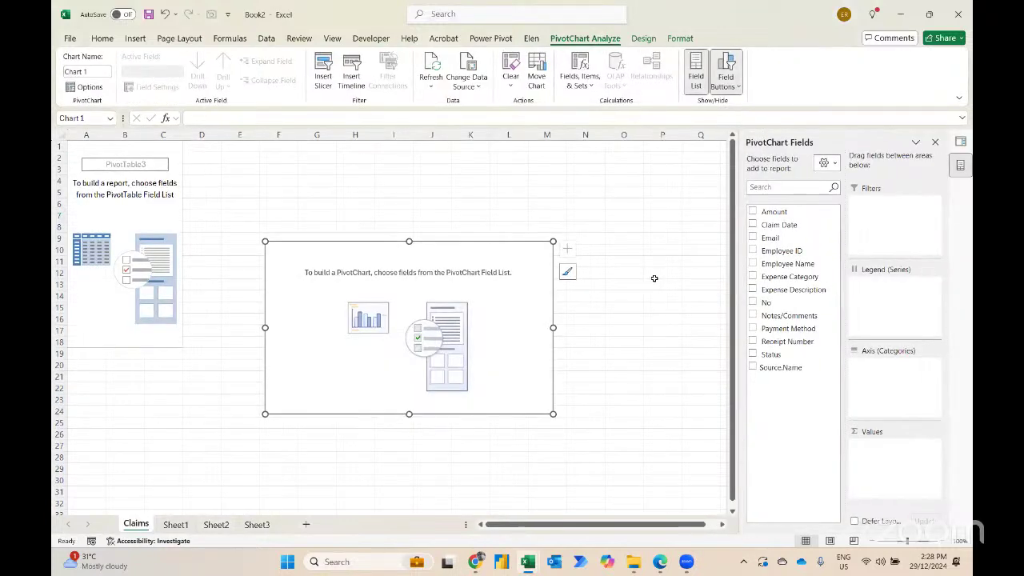
pyautogui.click(752, 211)
pyautogui.click(753, 225)
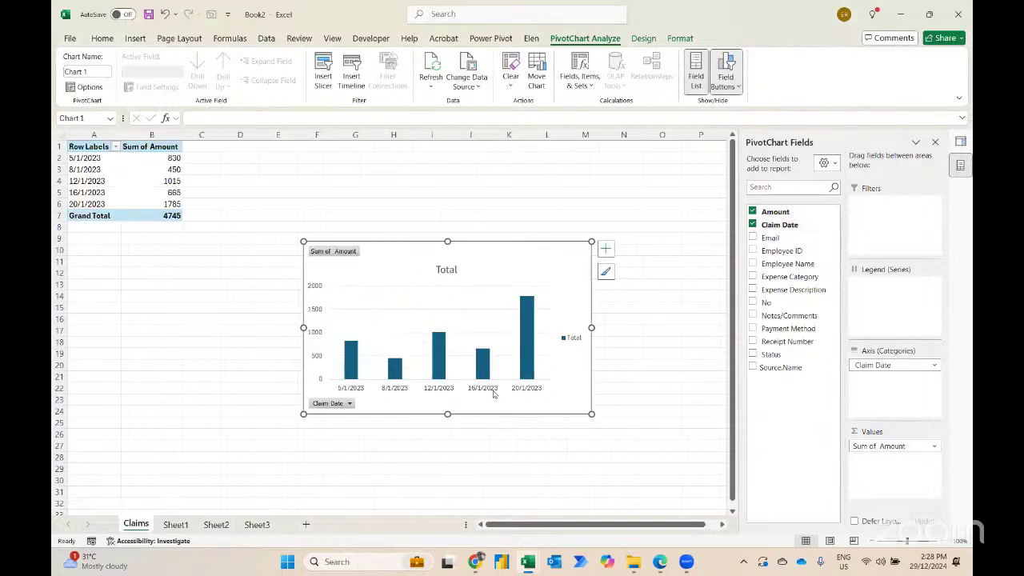
# Switch to File Explorer and move the February to August 2023 workbooks from the Case Study 1 folder into the Claims folder.
pyautogui.hotkey('alt', 'Tab')
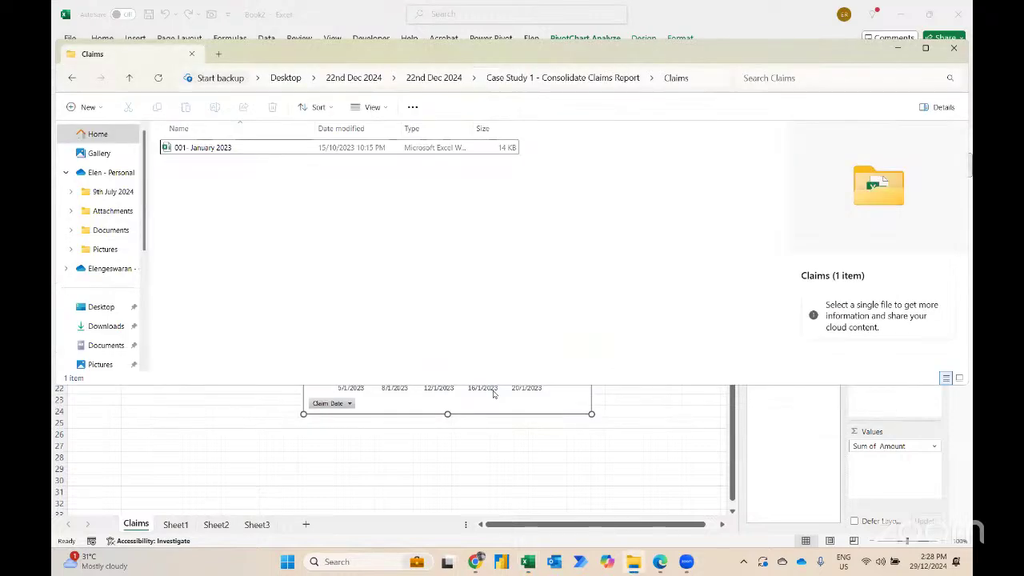
pyautogui.hotkey('alt', 'Up')
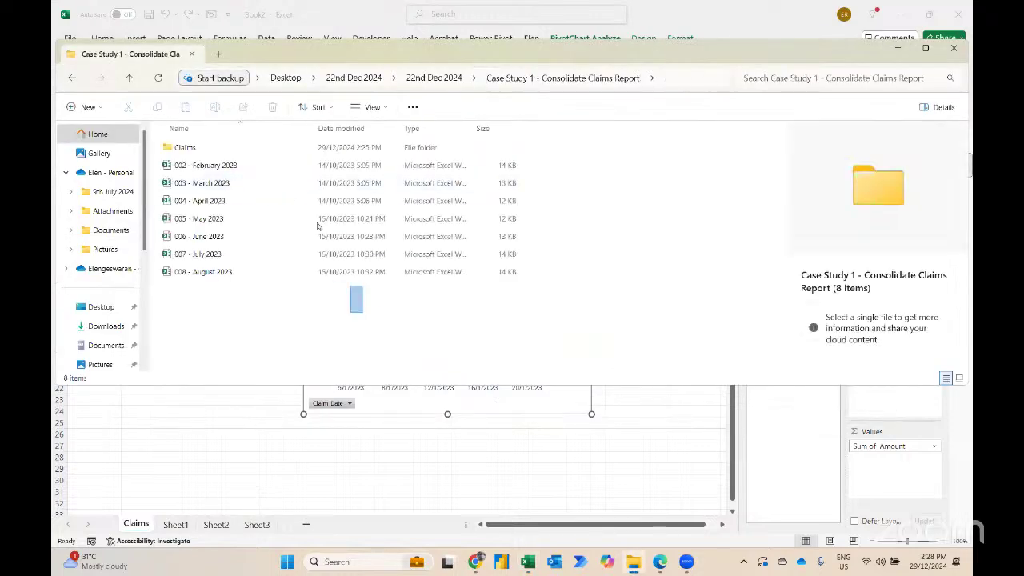
pyautogui.moveTo(317, 226); pyautogui.dragTo(256, 147)
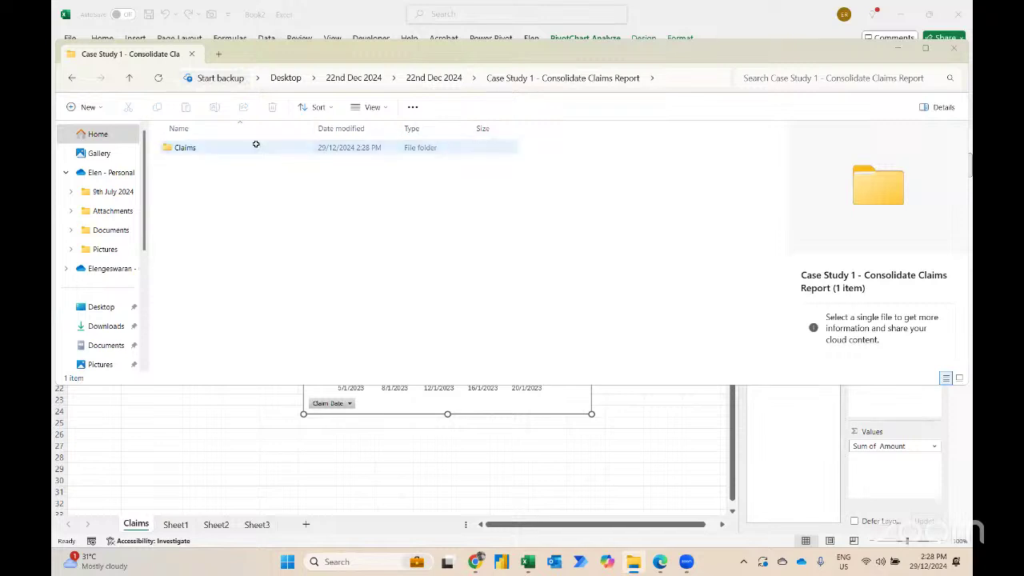
# Switch back to Excel and refresh the PivotTable on the Claims sheet to pull in the added workbooks.
pyautogui.hotkey('alt', 'Tab')
pyautogui.rightClick(158, 158)
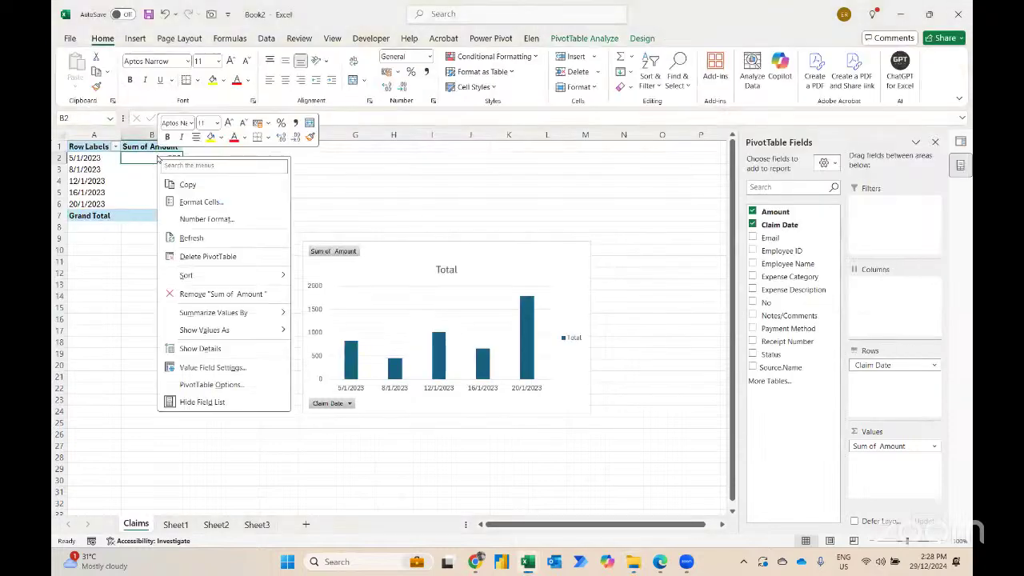
pyautogui.click(197, 236)
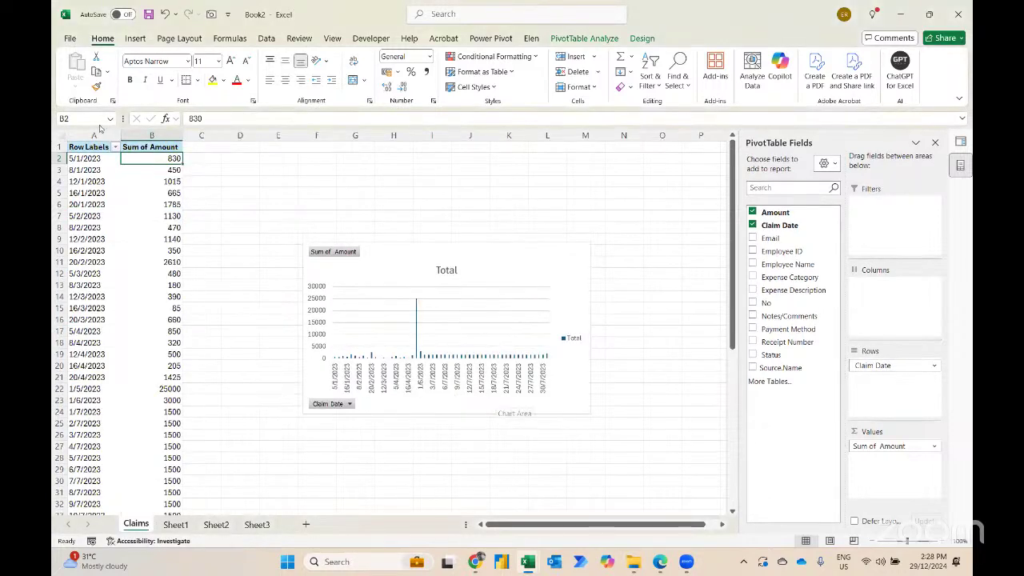
# Group the Claim Date row labels in the PivotTable by Months.
pyautogui.rightClick(84, 159)
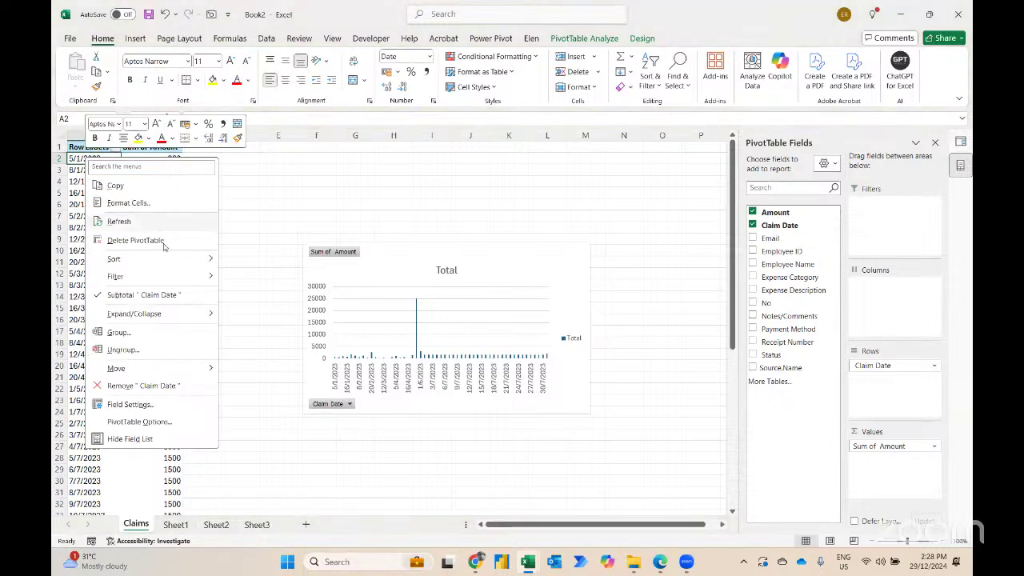
pyautogui.click(139, 341)
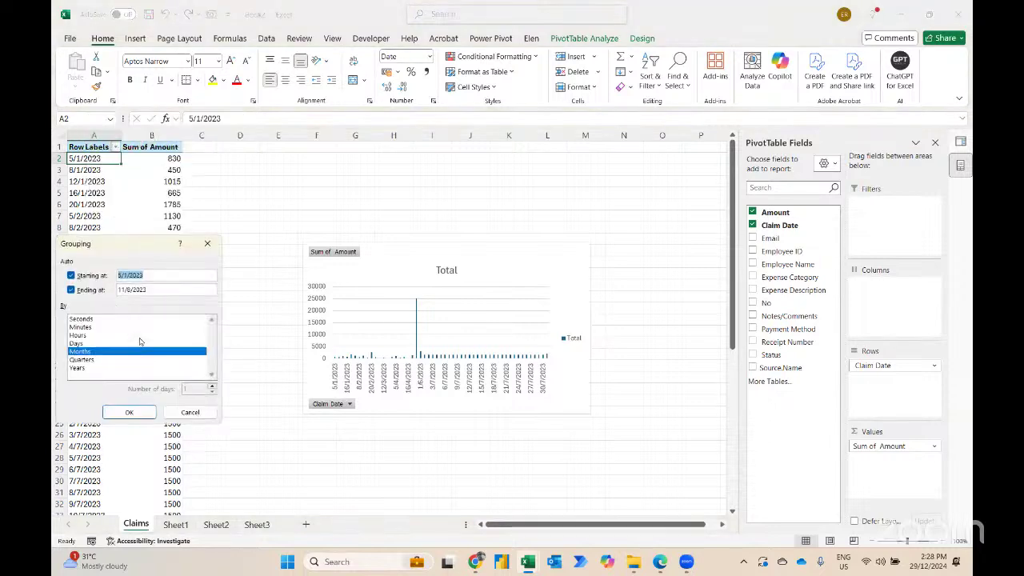
pyautogui.press('Return')
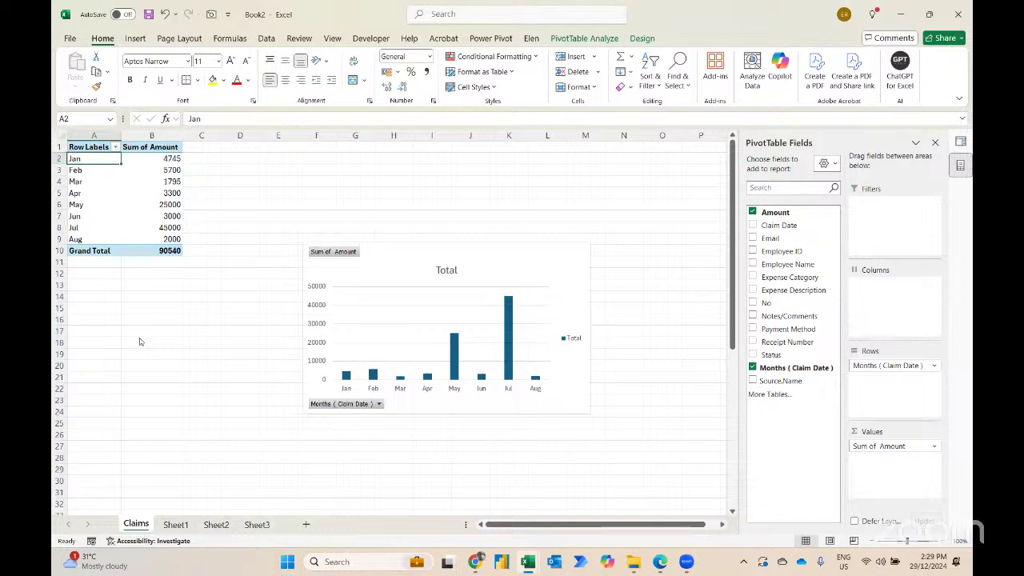
# Switch to File Explorer and move the February to August 2023 workbooks from the Claims folder up into Case Study 1 - Consolidate Claims Report.
pyautogui.hotkey('alt', 'Tab')
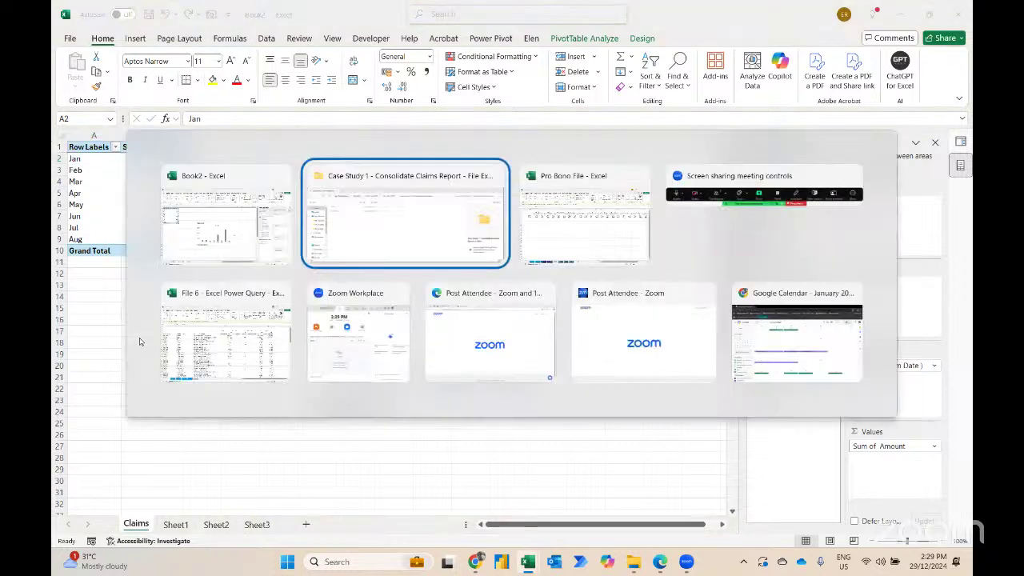
pyautogui.hotkey('alt', 'Up')
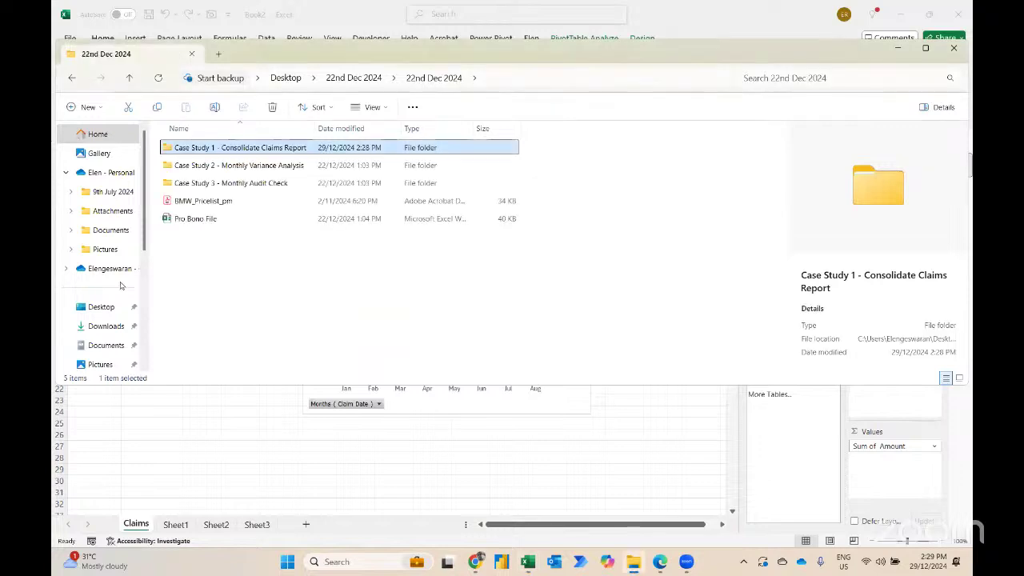
pyautogui.press('Return')
pyautogui.press('Down')
pyautogui.press('Return')
pyautogui.press('Down')
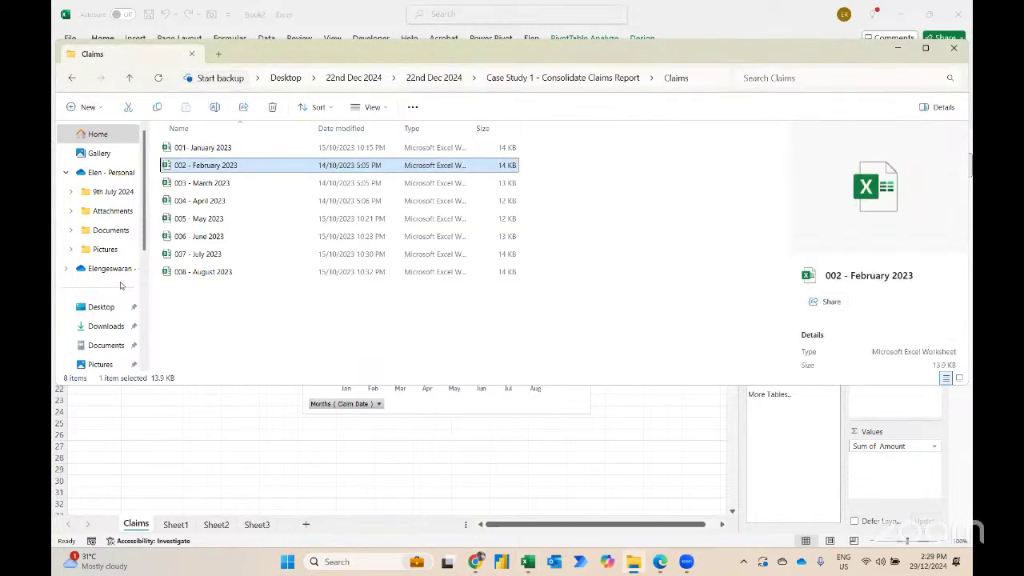
pyautogui.press('Down')
pyautogui.press('Up')
pyautogui.hotkey('shift', 'Down')
pyautogui.hotkey('shift', 'Down')
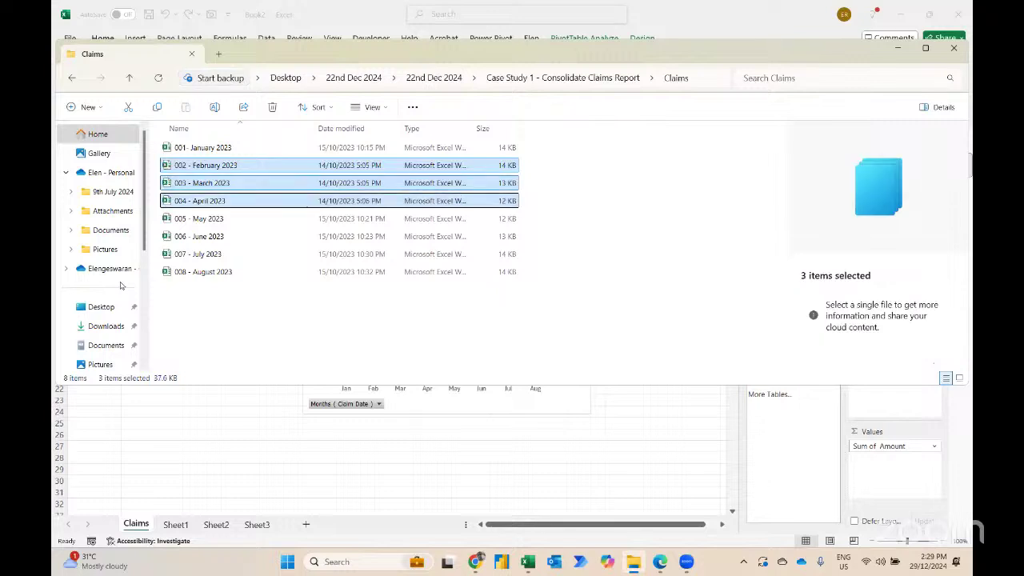
pyautogui.hotkey('shift', 'Down')
pyautogui.hotkey('shift', 'Down')
pyautogui.hotkey('shift', 'Down')
pyautogui.hotkey('shift', 'Down')
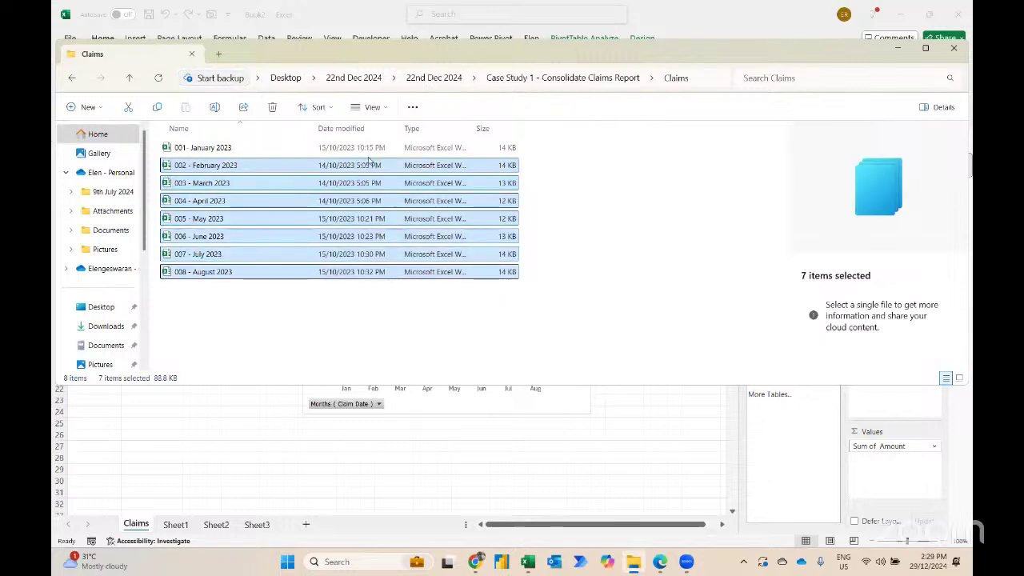
pyautogui.moveTo(368, 164); pyautogui.dragTo(534, 78)
# Return to Excel and refresh the monthly PivotTable so it reflects the Claims folder's reduced contents.
pyautogui.hotkey('alt', 'Tab')
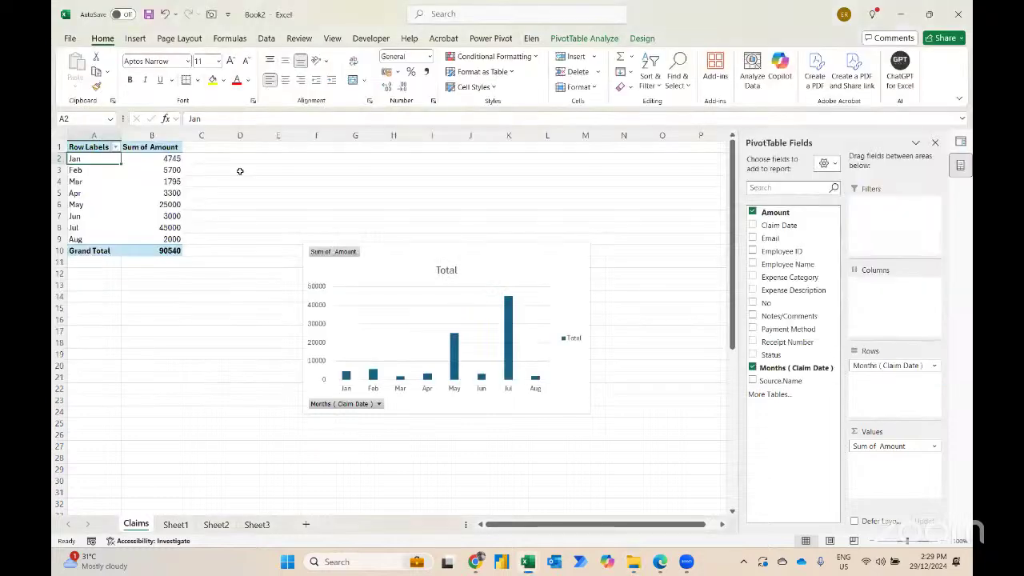
pyautogui.click(135, 161)
pyautogui.rightClick(134, 160)
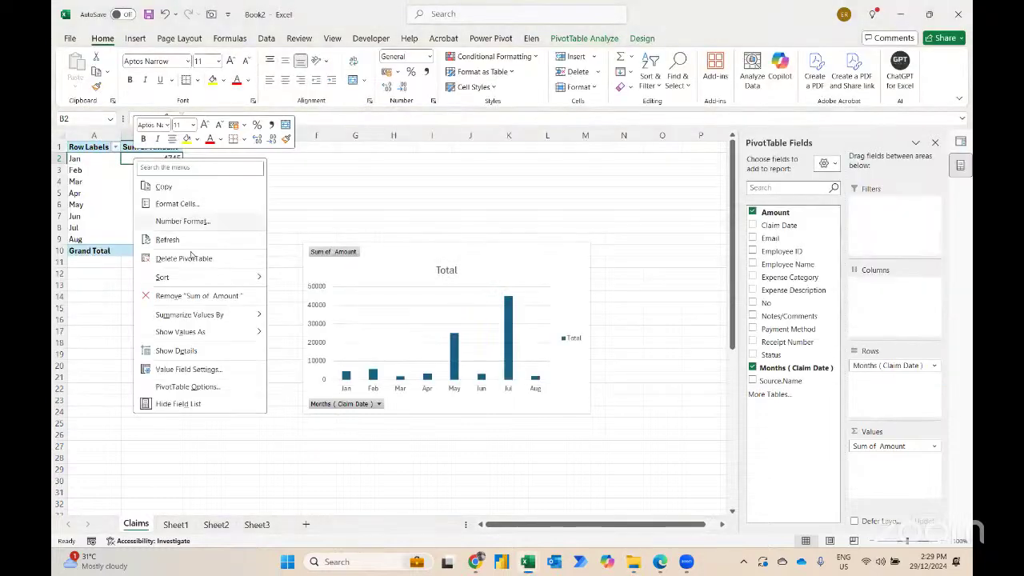
pyautogui.click(167, 240)
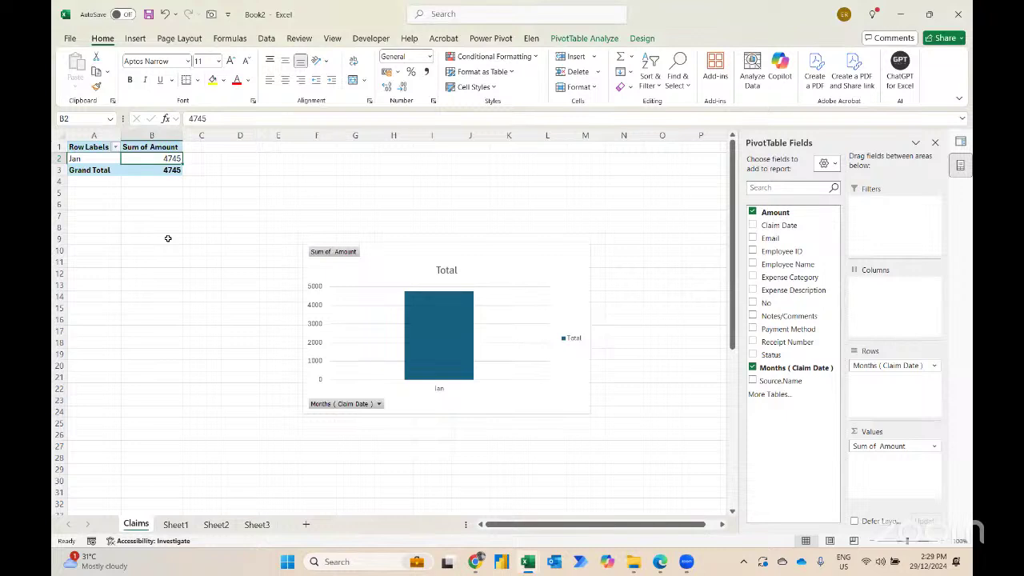
# Open Power BI Desktop, start a blank report and connect to a Folder data source.
pyautogui.click(504, 560)
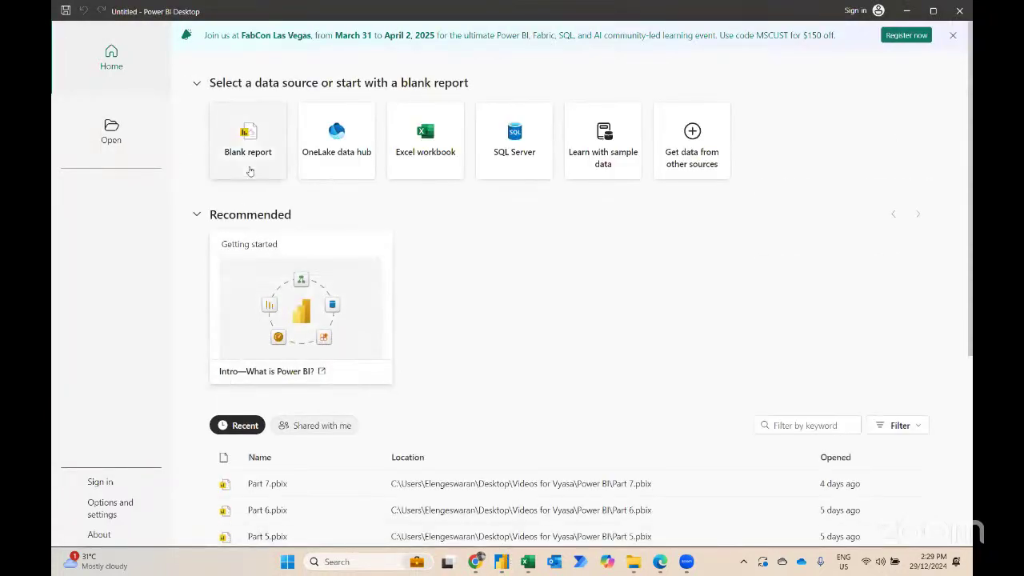
pyautogui.click(249, 171)
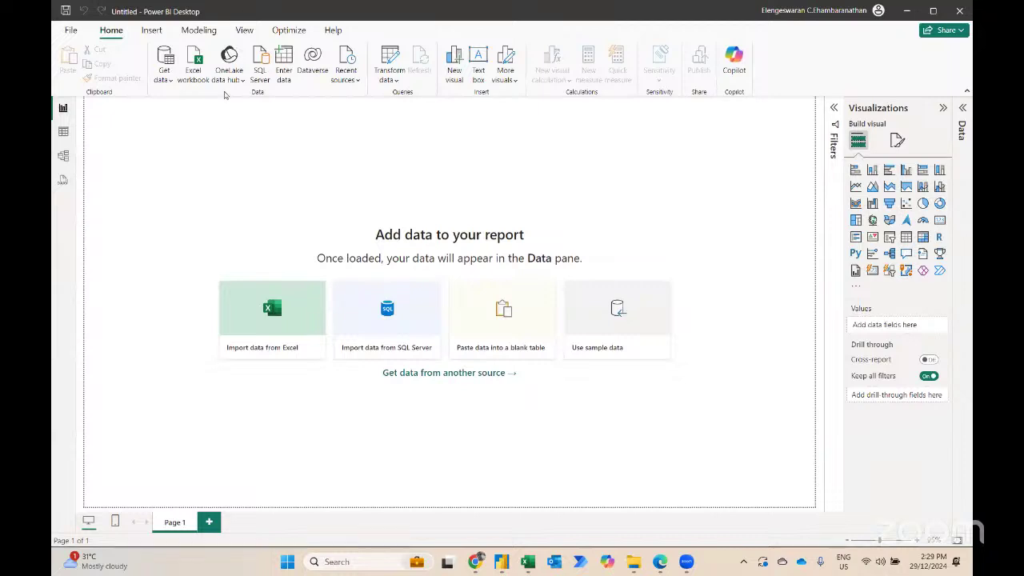
pyautogui.click(163, 76)
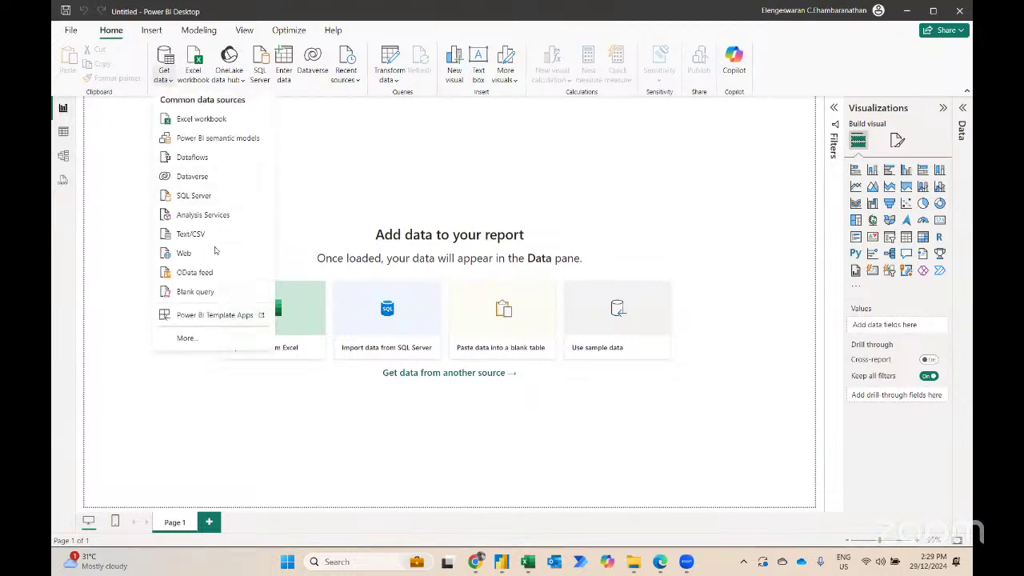
pyautogui.click(228, 338)
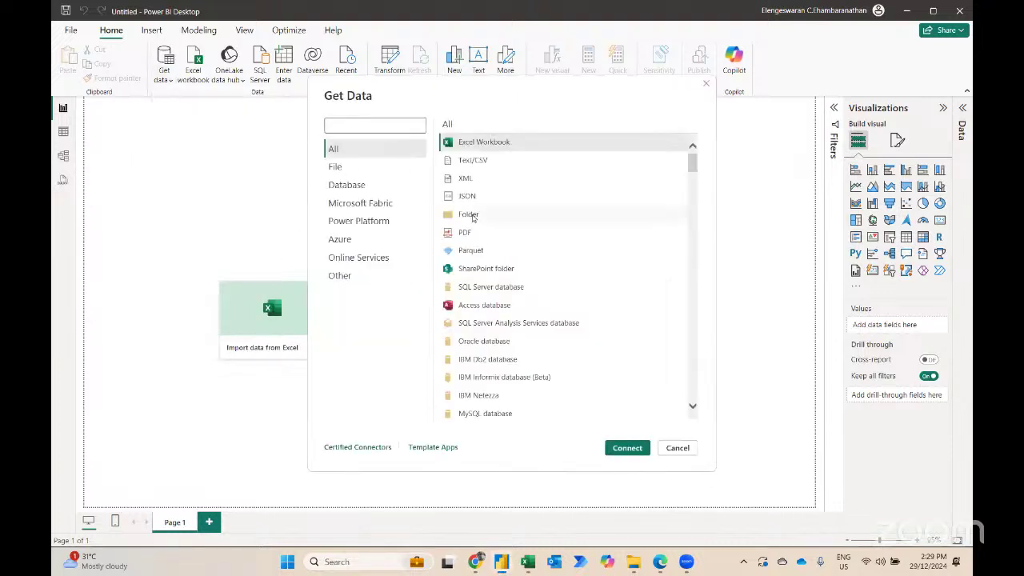
pyautogui.doubleClick(472, 214)
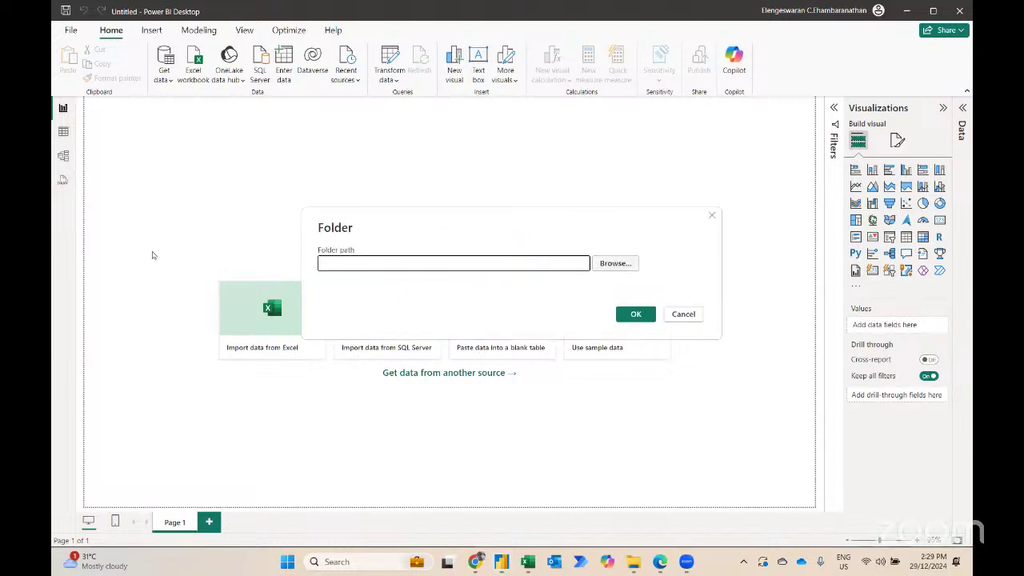
# Set the folder path to Desktop > 22nd Dec 2024 > 22nd Dec 2024 > Case Study 1 - Consolidate Claims Report > Claims and confirm it.
pyautogui.click(616, 263)
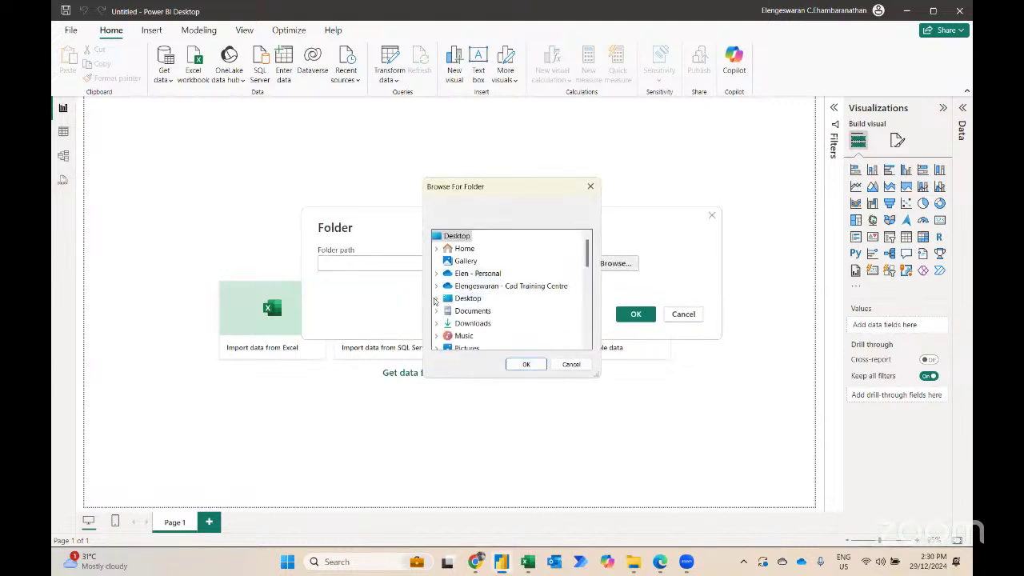
pyautogui.click(436, 298)
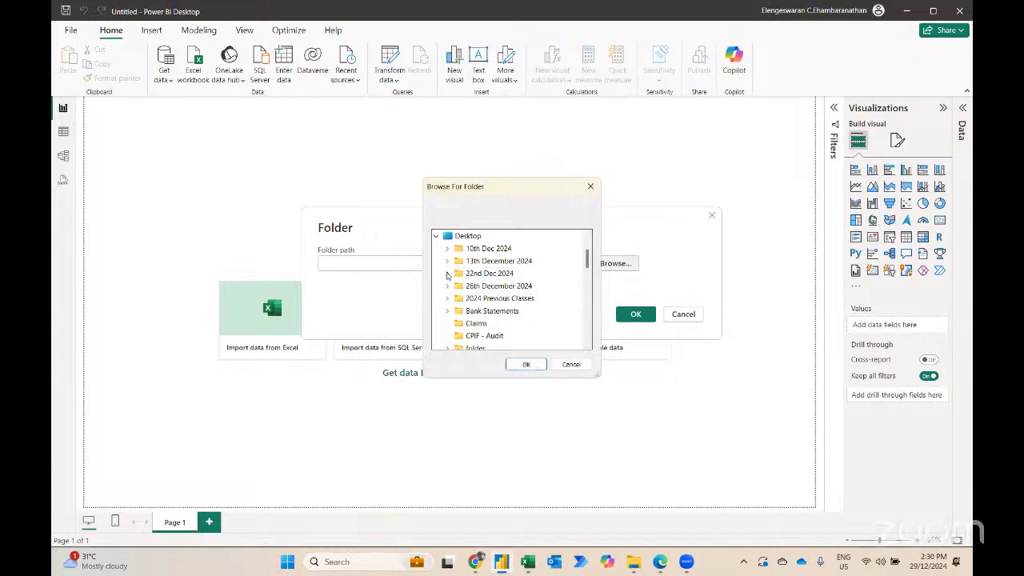
pyautogui.click(447, 272)
pyautogui.click(459, 286)
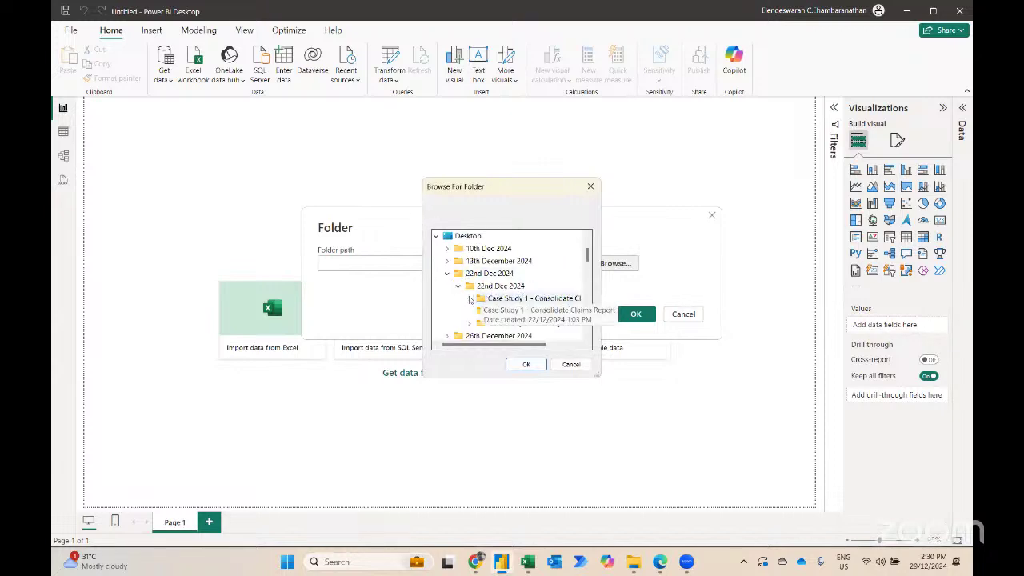
pyautogui.click(469, 298)
pyautogui.click(502, 311)
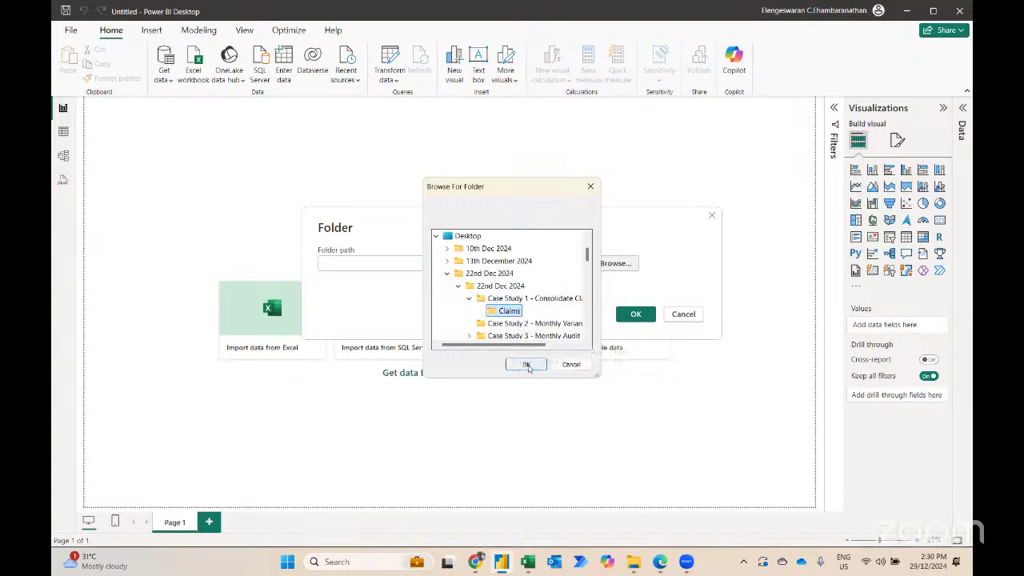
pyautogui.click(526, 365)
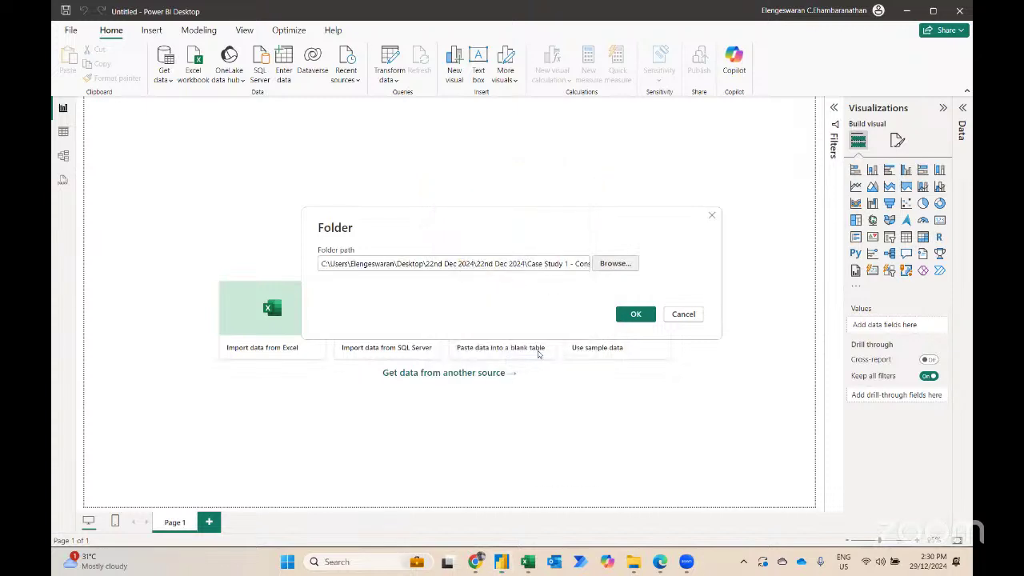
pyautogui.click(638, 317)
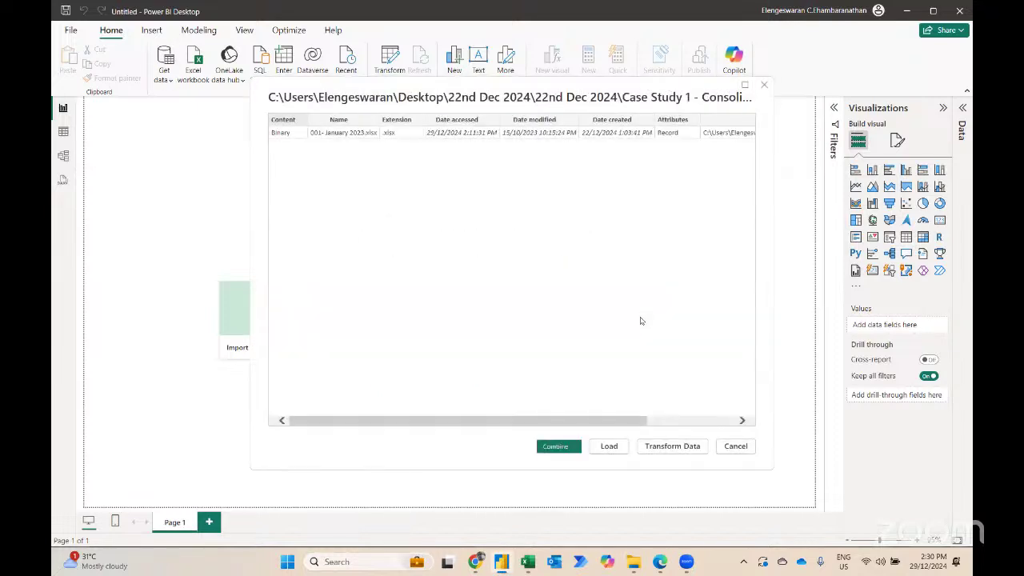
# Combine and load the folder's files, extracting the Claims sheet from each file.
pyautogui.click(578, 448)
pyautogui.click(581, 469)
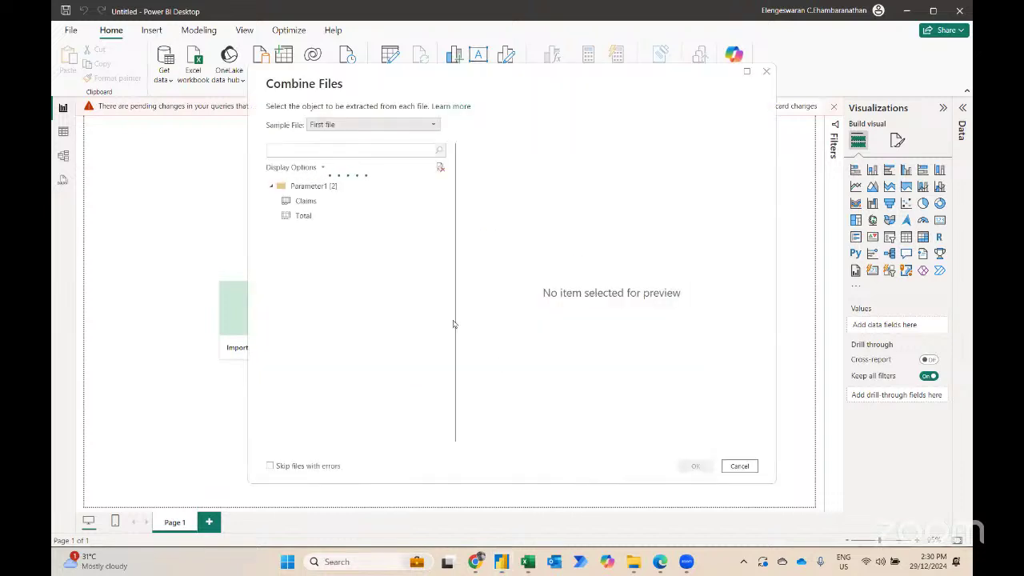
pyautogui.click(298, 201)
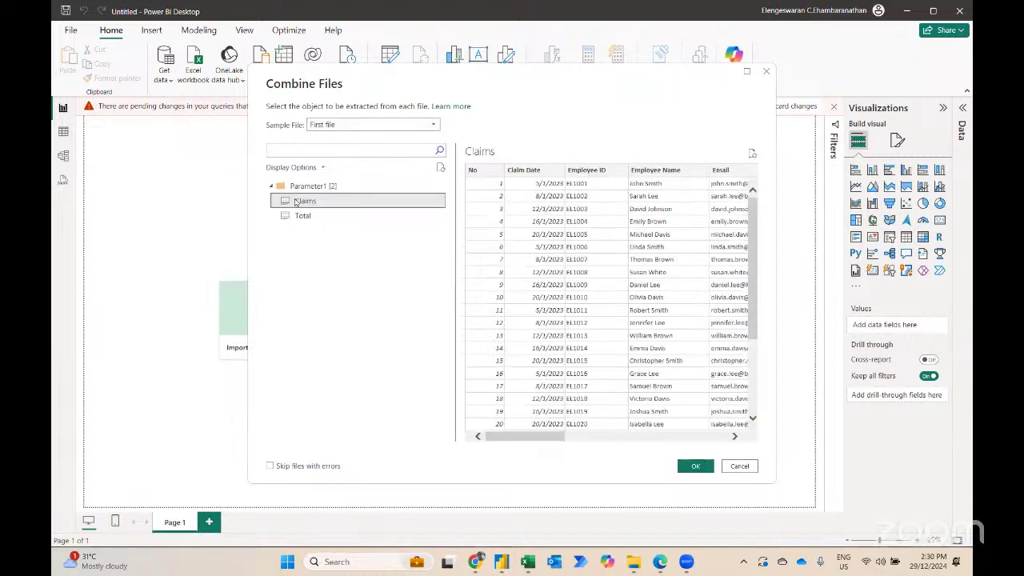
pyautogui.click(695, 468)
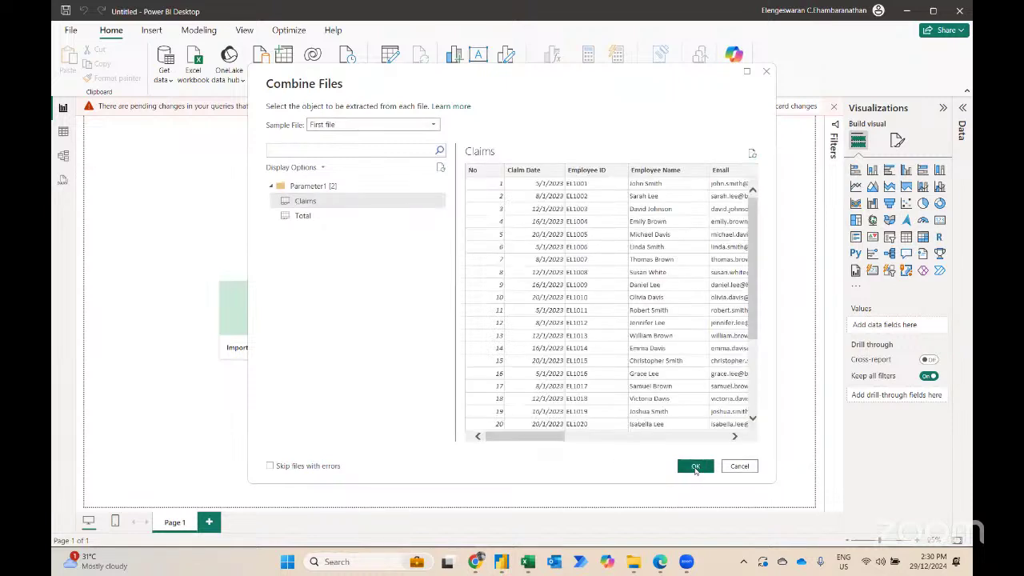
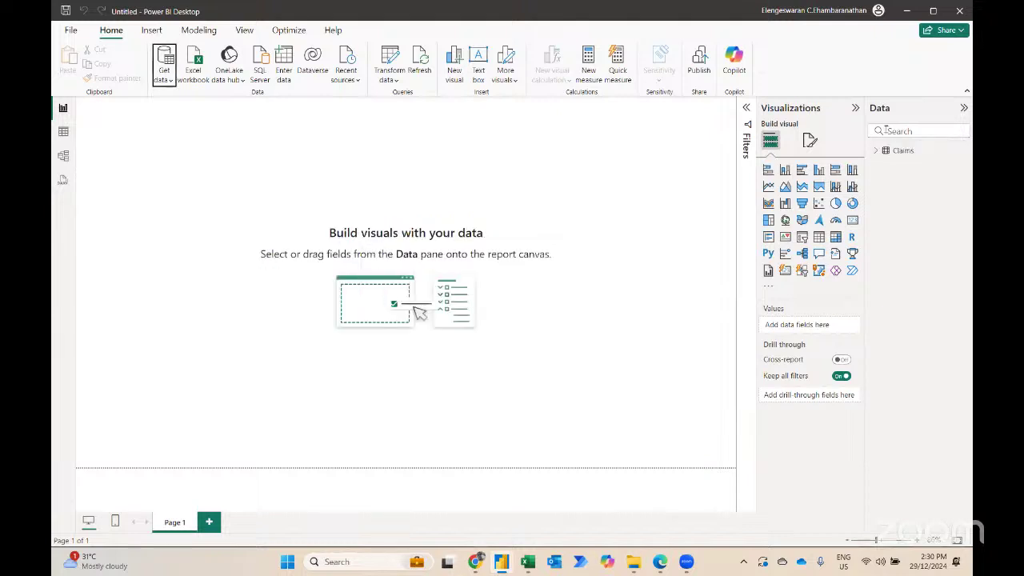
# Build a column chart of Sum of Amount by Claim Date Month and enlarge it across most of the report page.
pyautogui.click(876, 151)
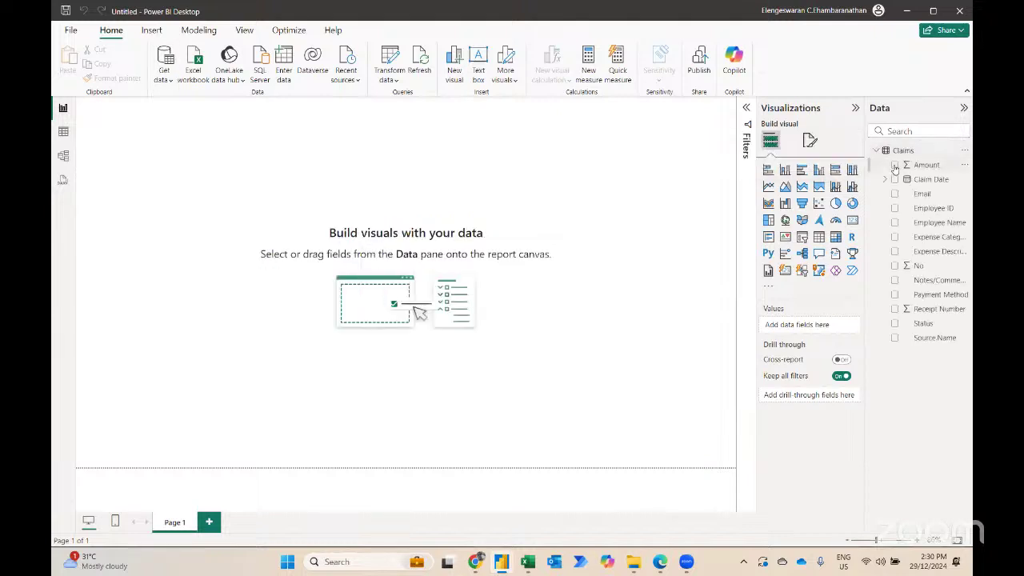
pyautogui.click(894, 164)
pyautogui.click(885, 180)
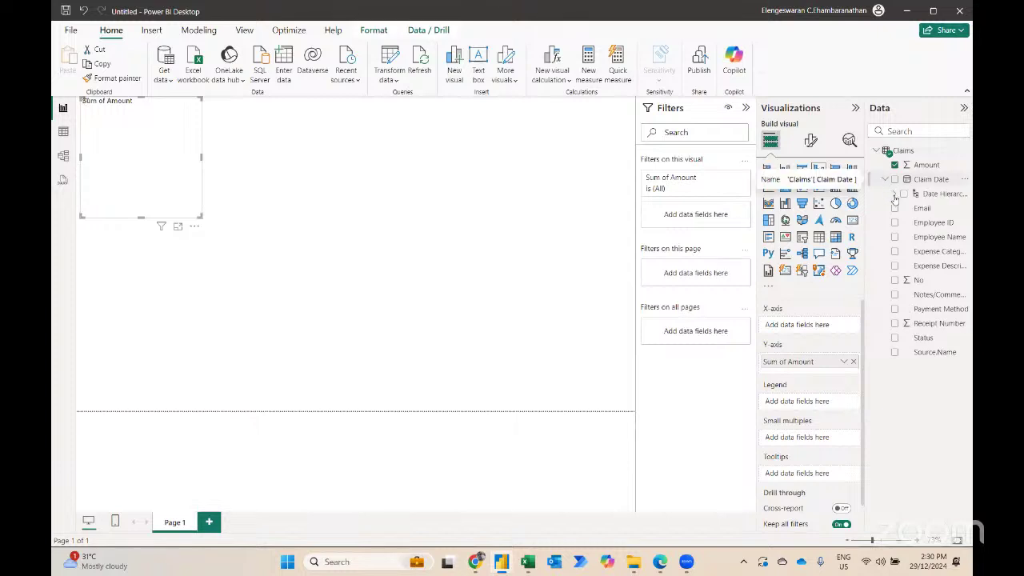
pyautogui.click(895, 193)
pyautogui.click(913, 238)
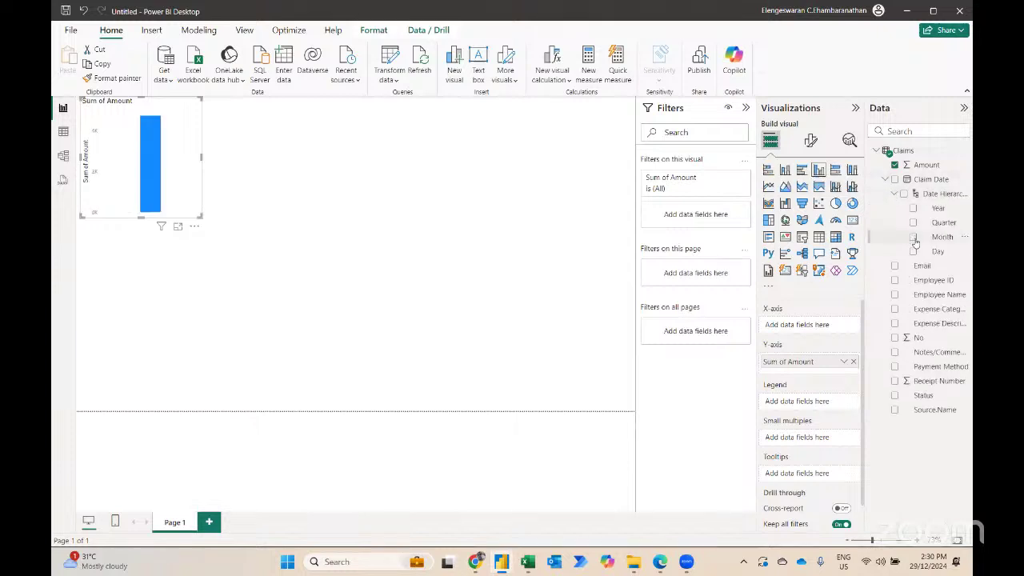
pyautogui.moveTo(195, 215); pyautogui.dragTo(553, 348)
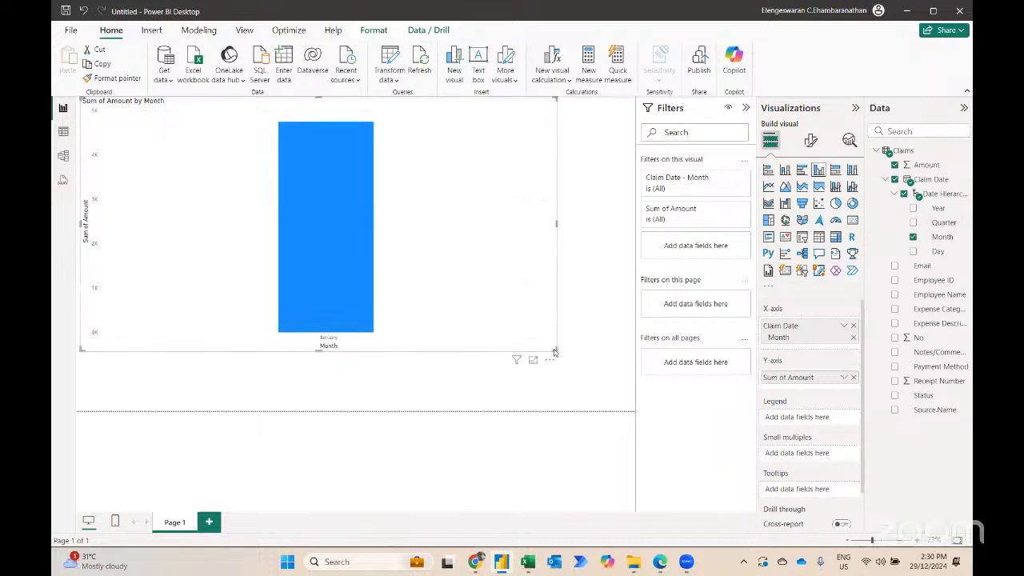
# Switch to File Explorer and move the February to August 2023 workbooks from the Case Study 1 folder into the Claims folder.
pyautogui.hotkey('alt', 'Tab')
pyautogui.press('Down')
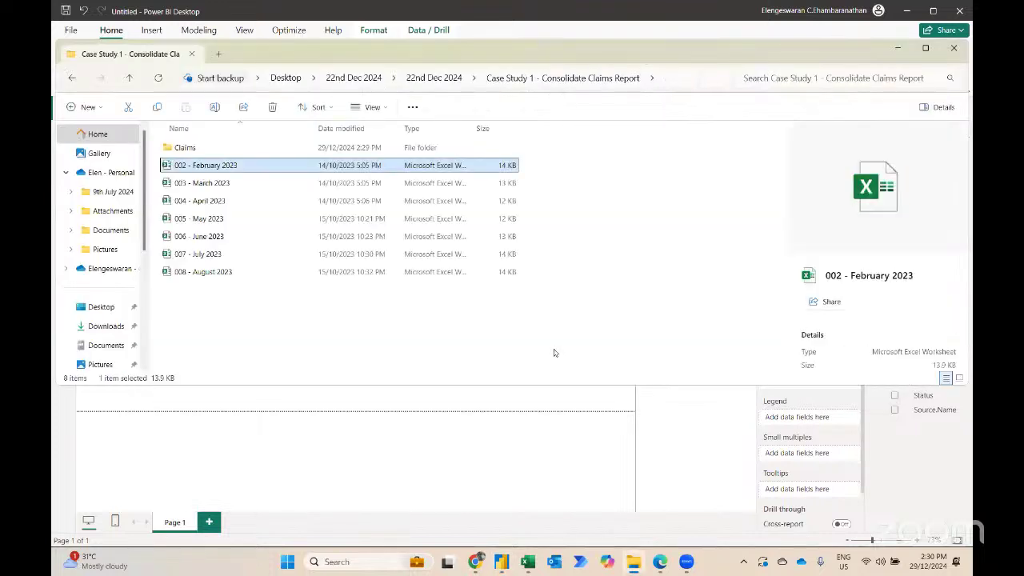
pyautogui.hotkey('shift', 'Down')
pyautogui.hotkey('shift', 'Down')
pyautogui.hotkey('shift', 'Down')
pyautogui.hotkey('shift', 'Down')
pyautogui.hotkey('shift', 'Down')
pyautogui.hotkey('shift', 'Down')
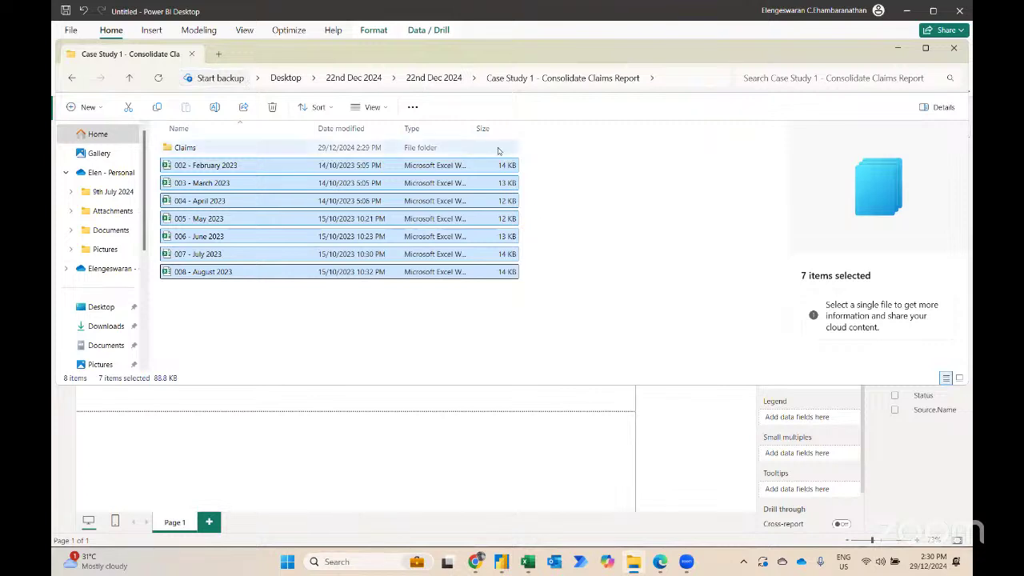
pyautogui.moveTo(489, 168); pyautogui.dragTo(477, 149)
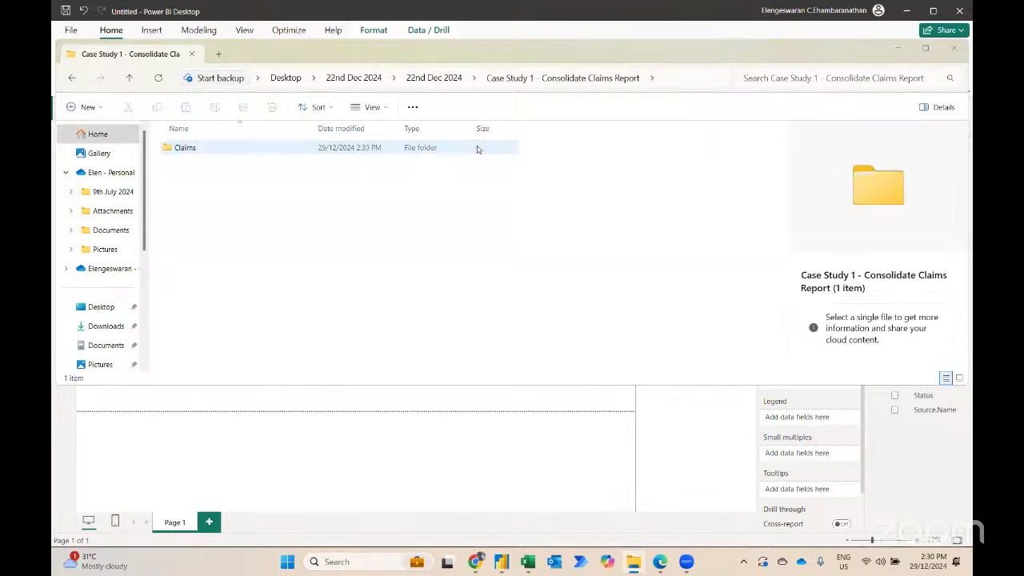
# Return to Power BI Desktop and refresh the report's data from the Claims folder.
pyautogui.hotkey('alt', 'Tab')
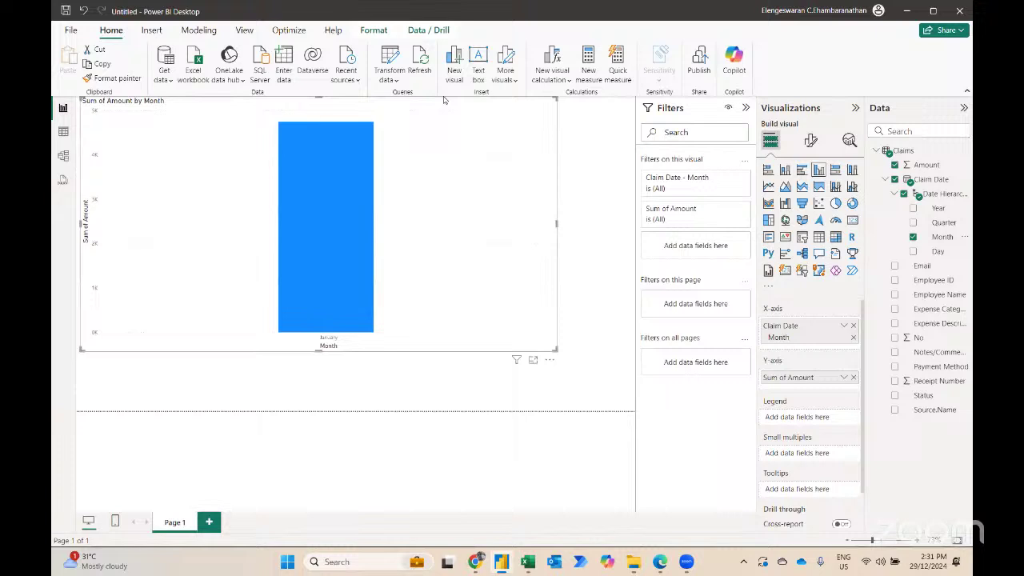
pyautogui.click(421, 64)
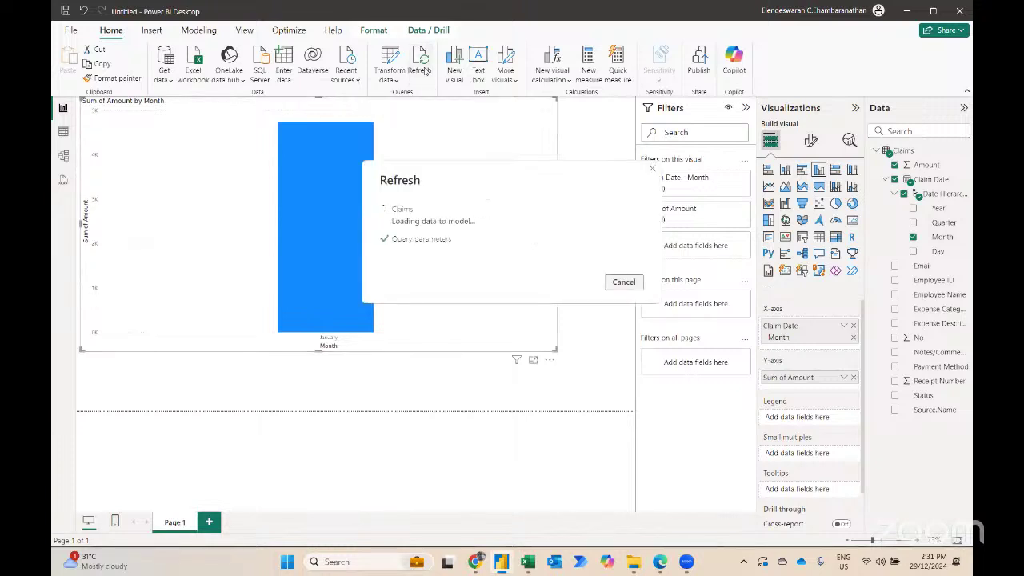